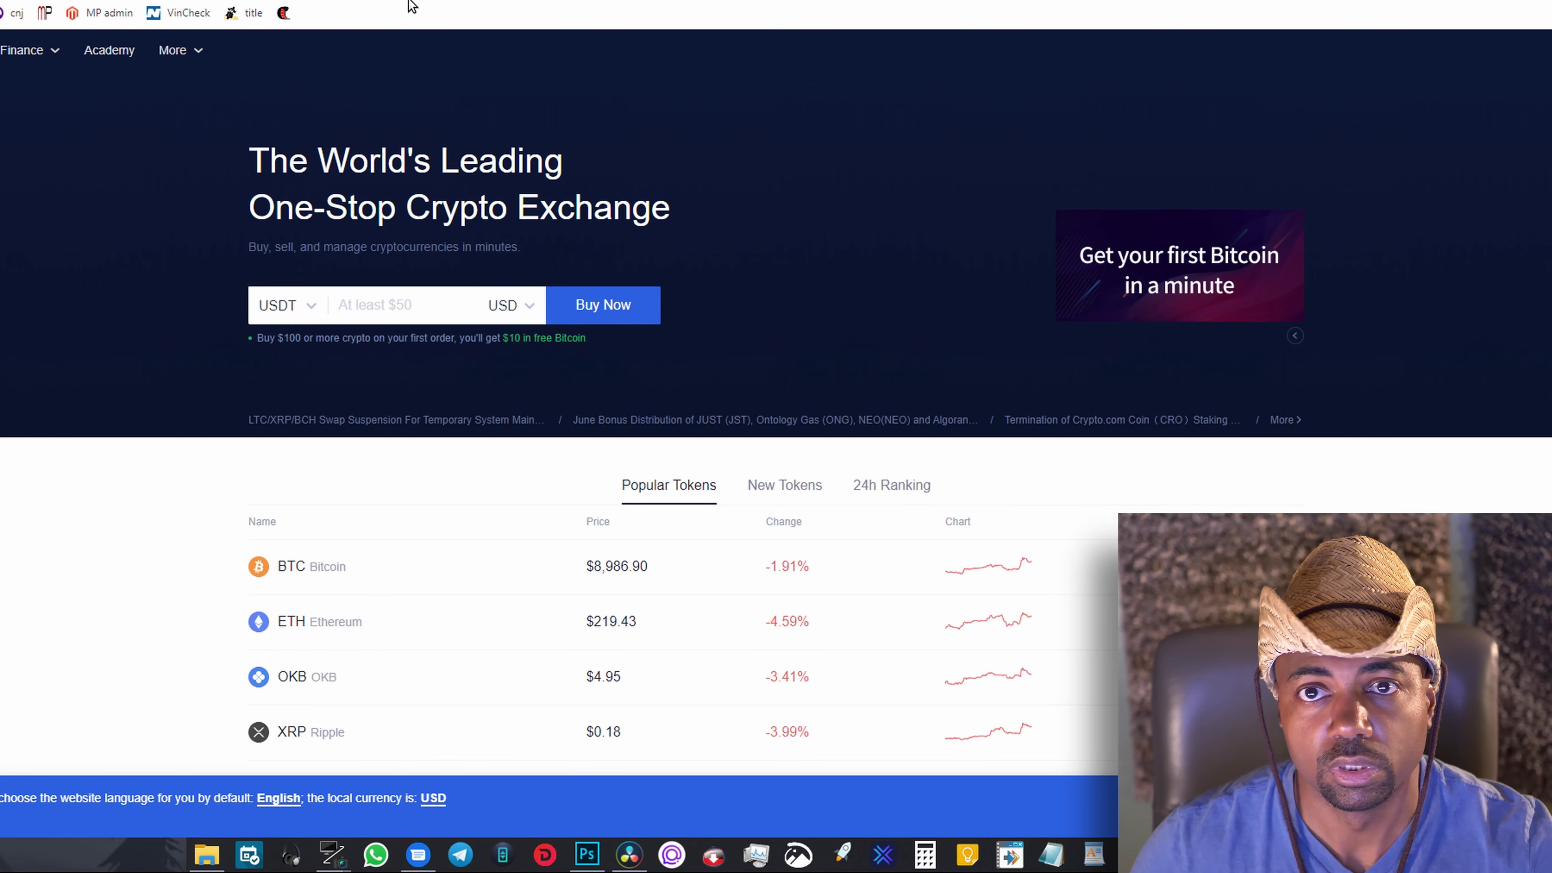
- Return to the Chrome browser window from the Win+Tab window overview
key(super+Tab)
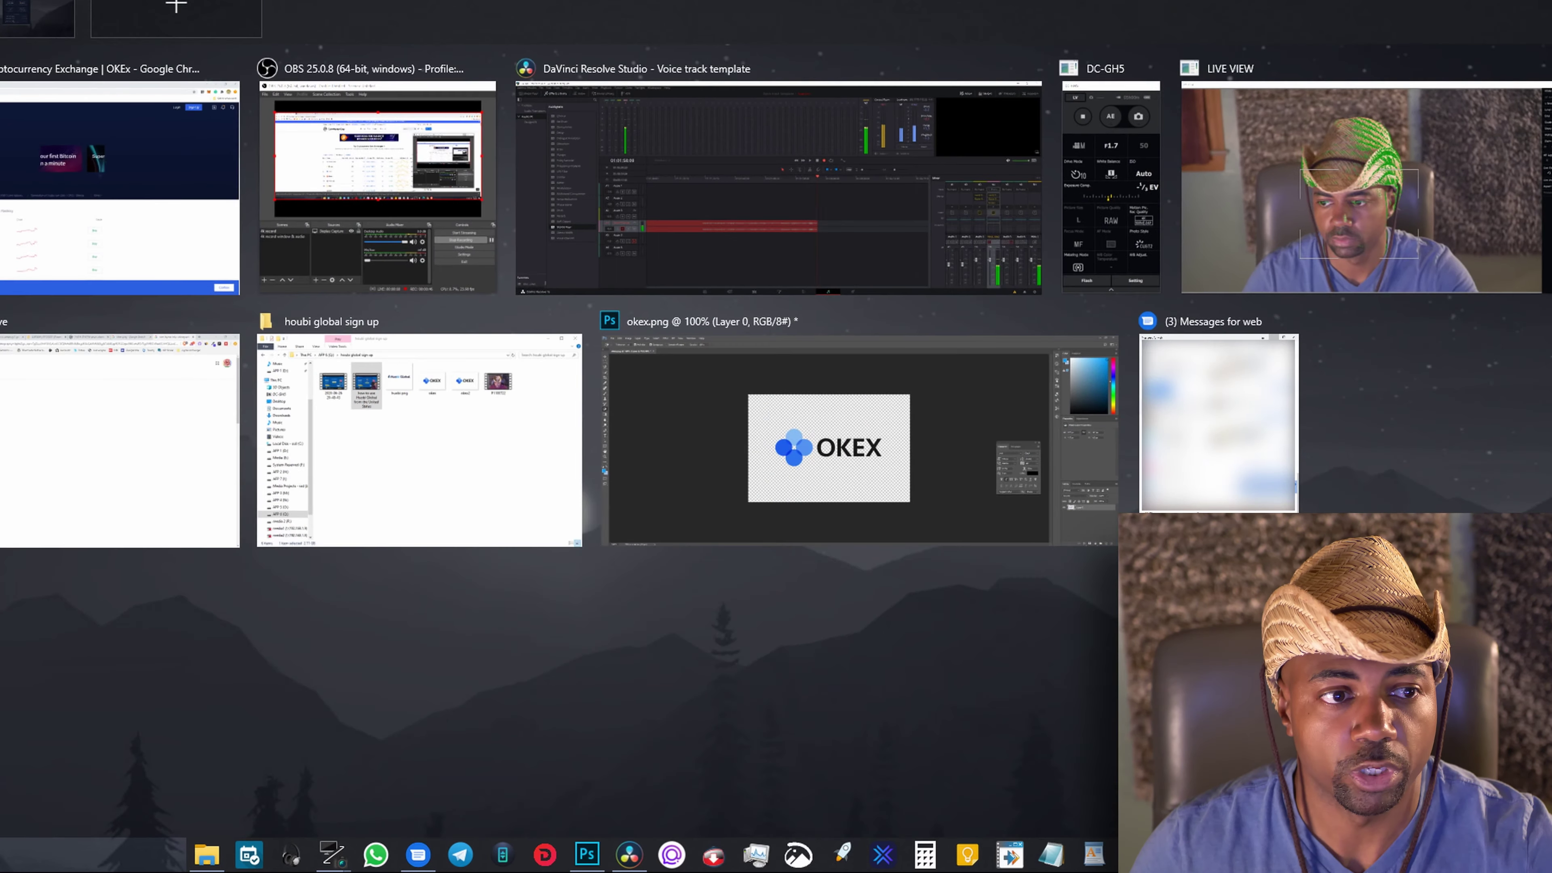
click(73, 183)
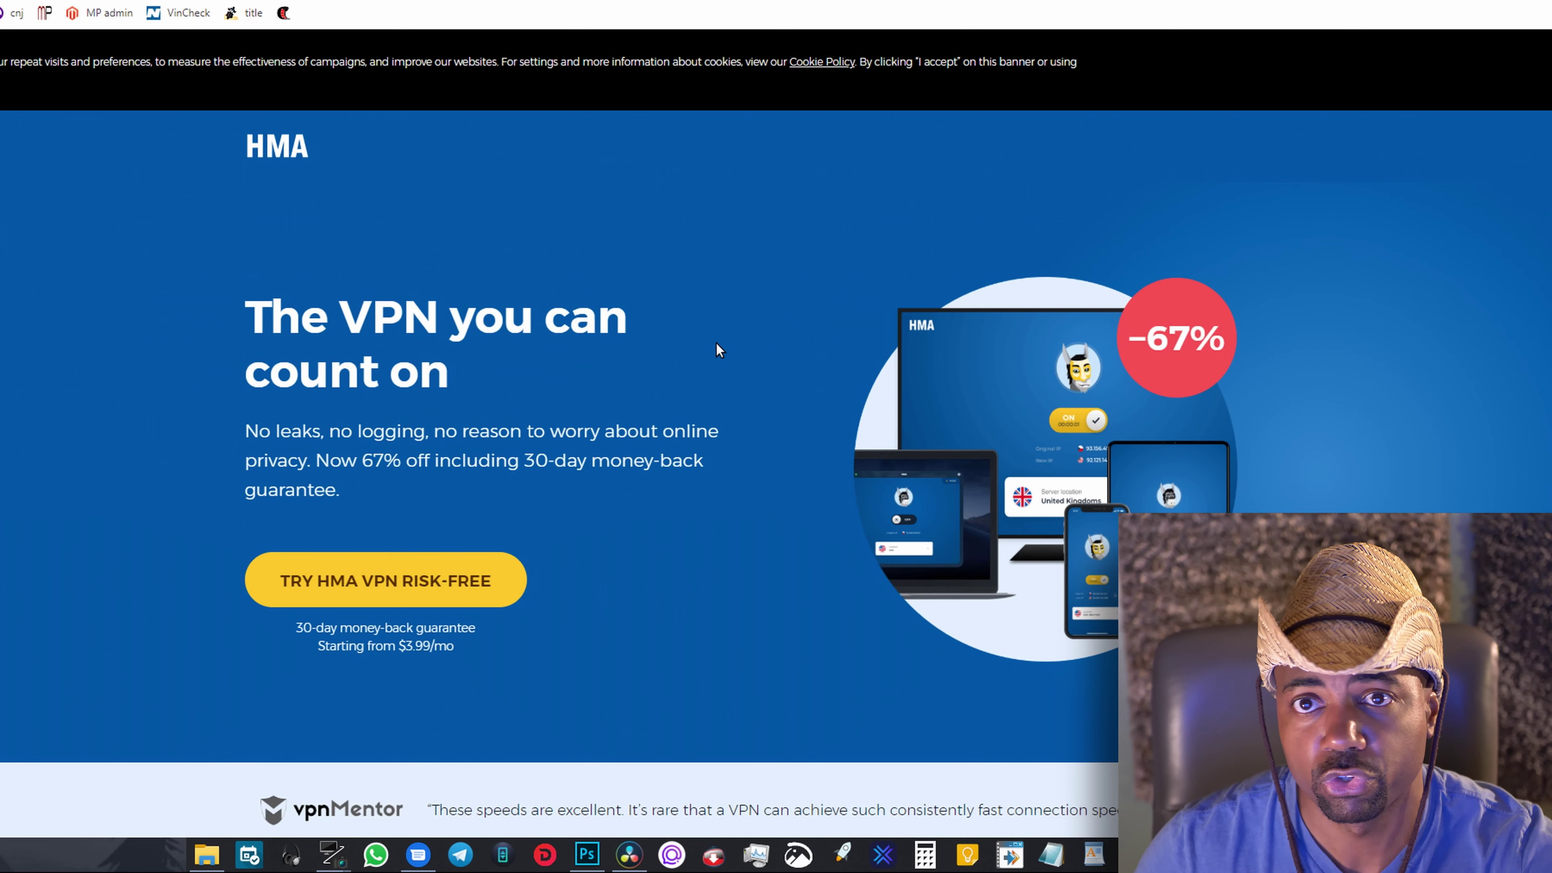
- Scroll the HMA VPN homepage down and back up to review it
scroll(709, 373, down, 2)
scroll(676, 398, up, 1)
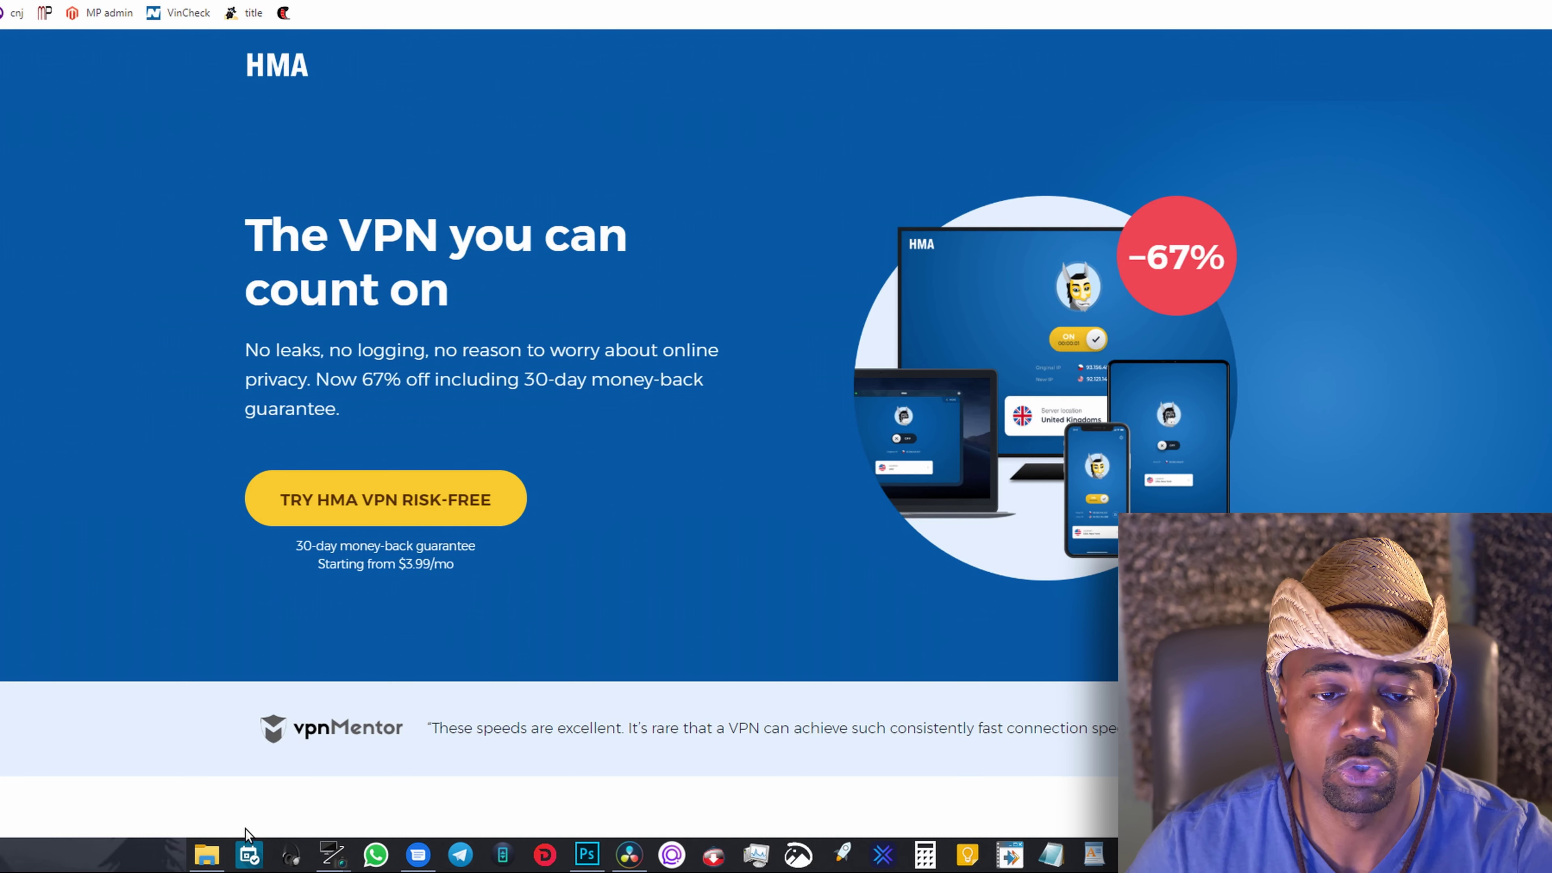
mouse_move(200, 862)
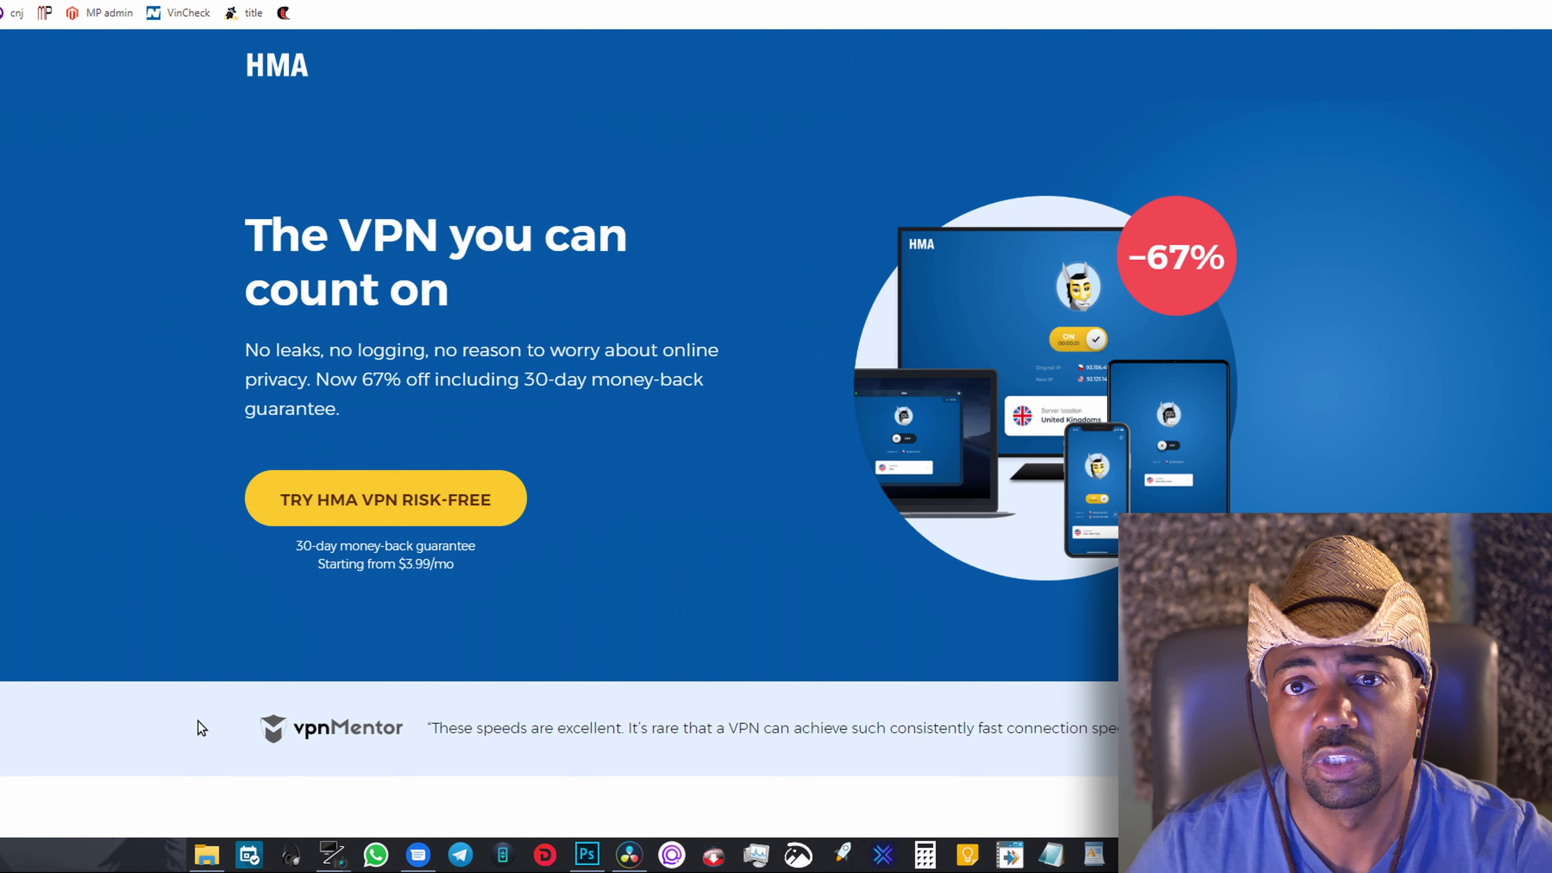
- Open the Downloads\software folder in File Explorer and run the hma_pro_vpn_setup installer
click(208, 856)
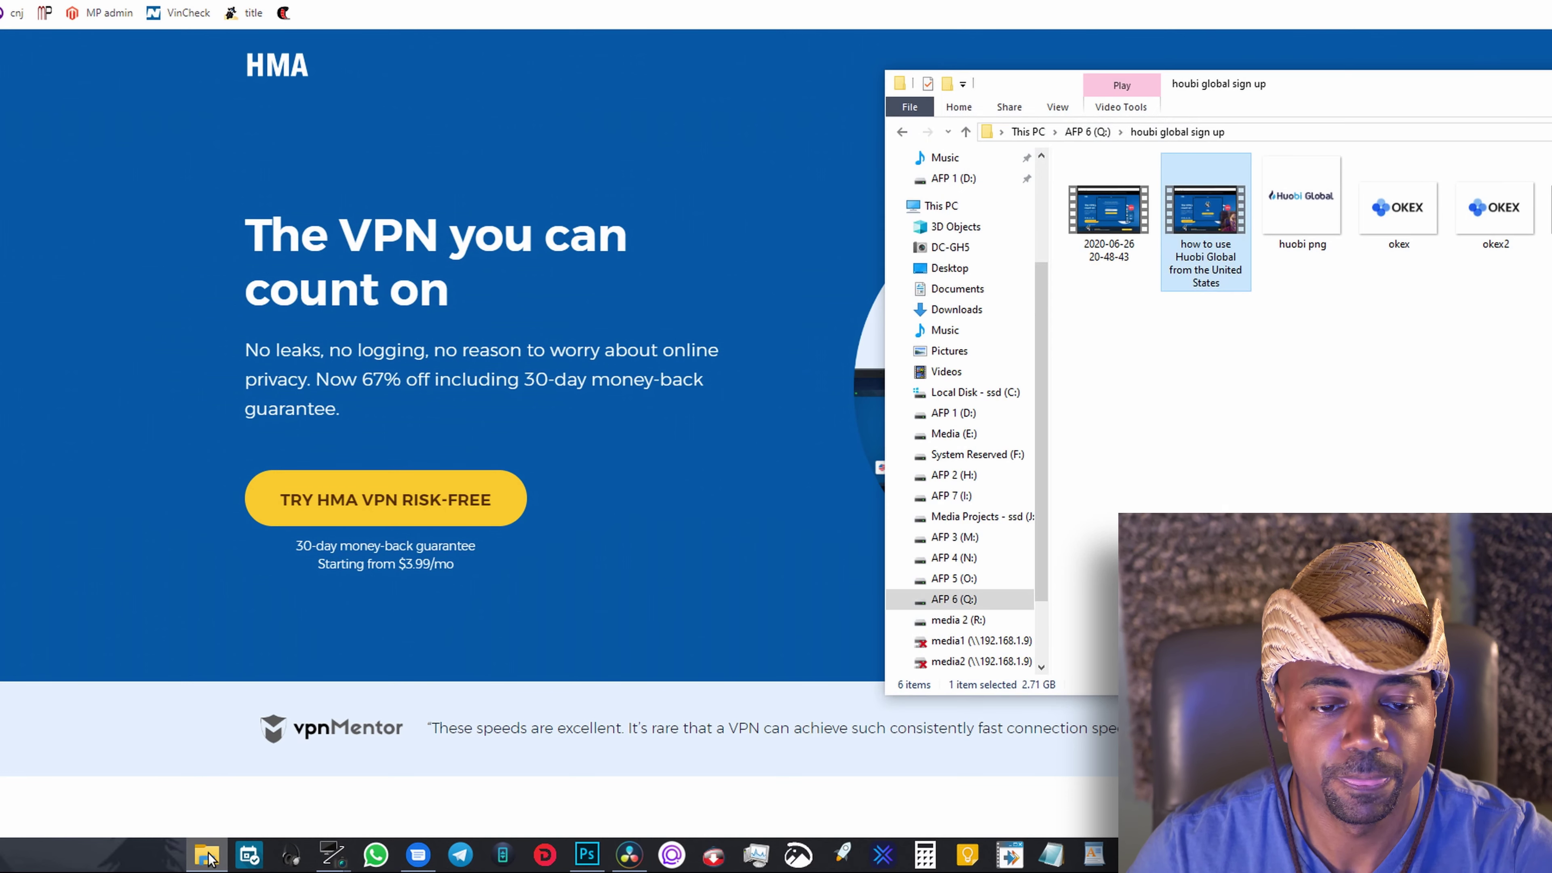
click(966, 315)
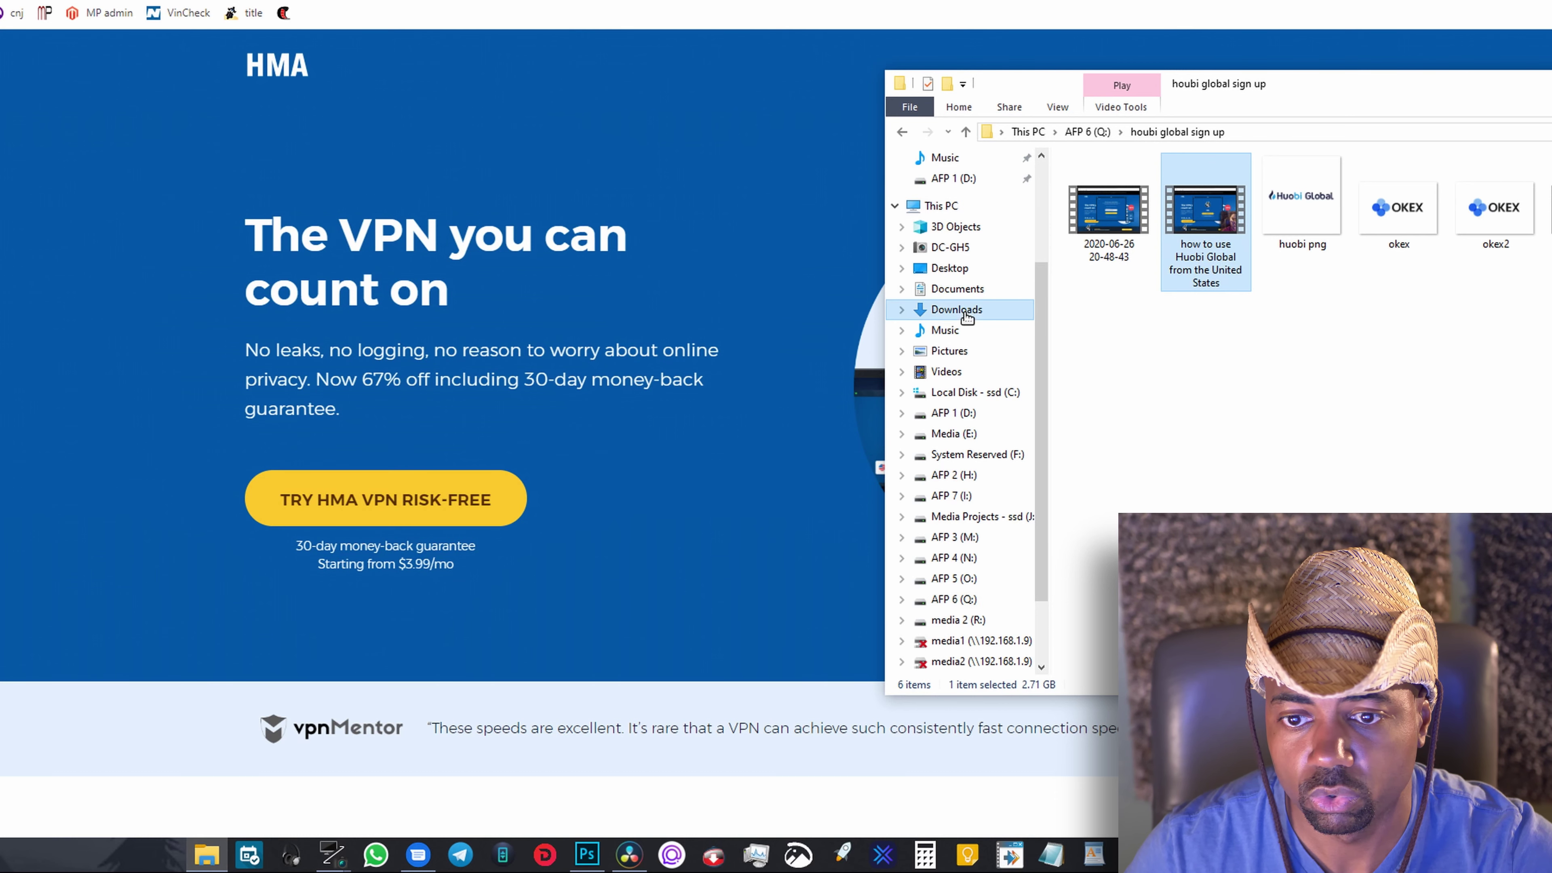
double_click(1104, 209)
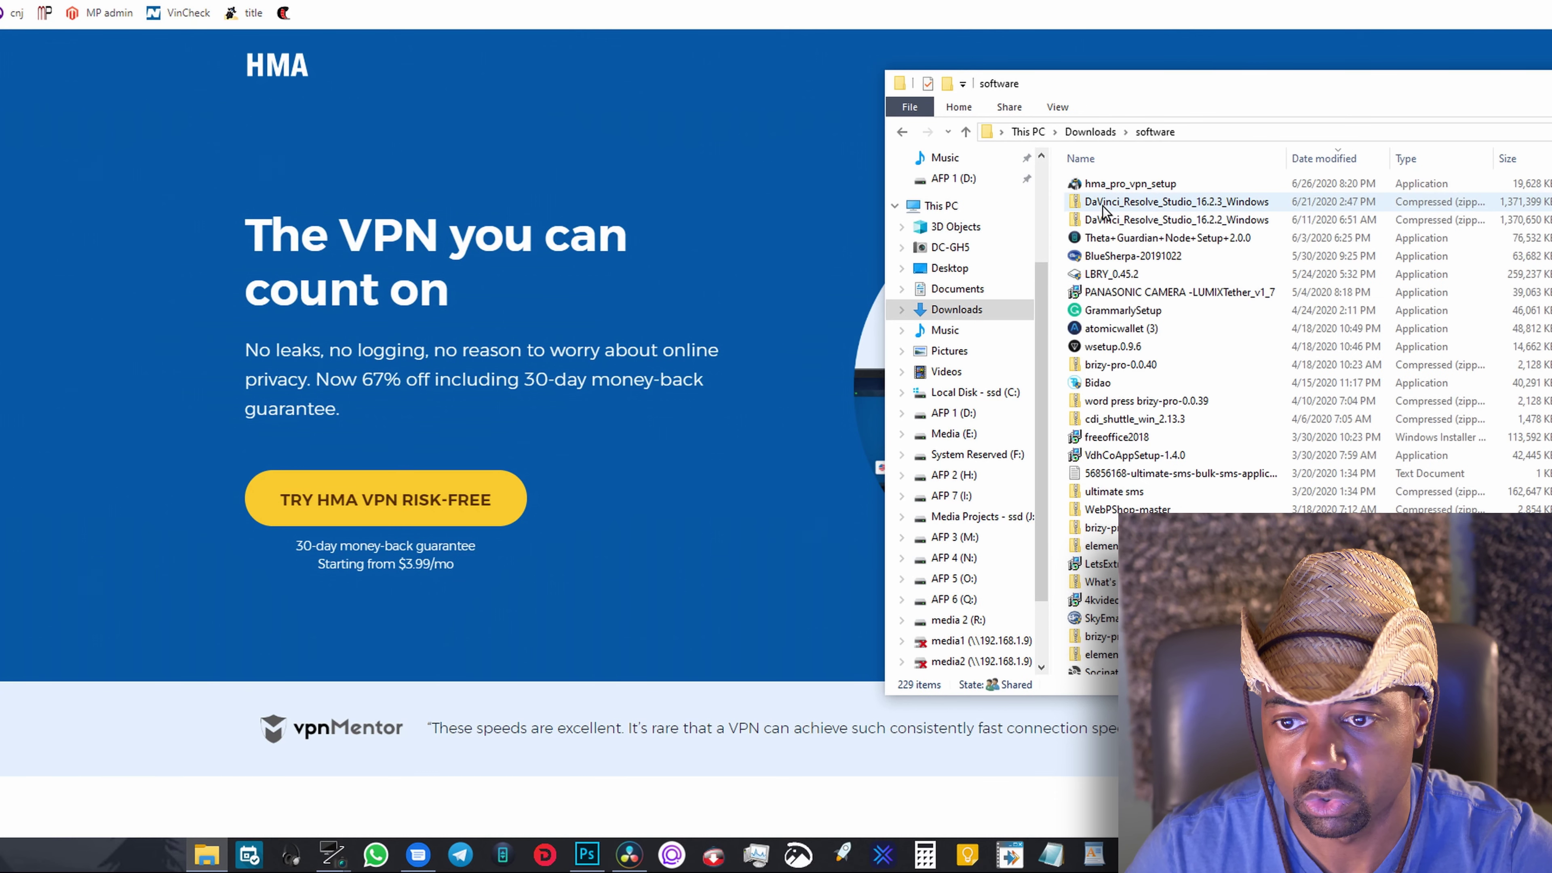
click(1127, 184)
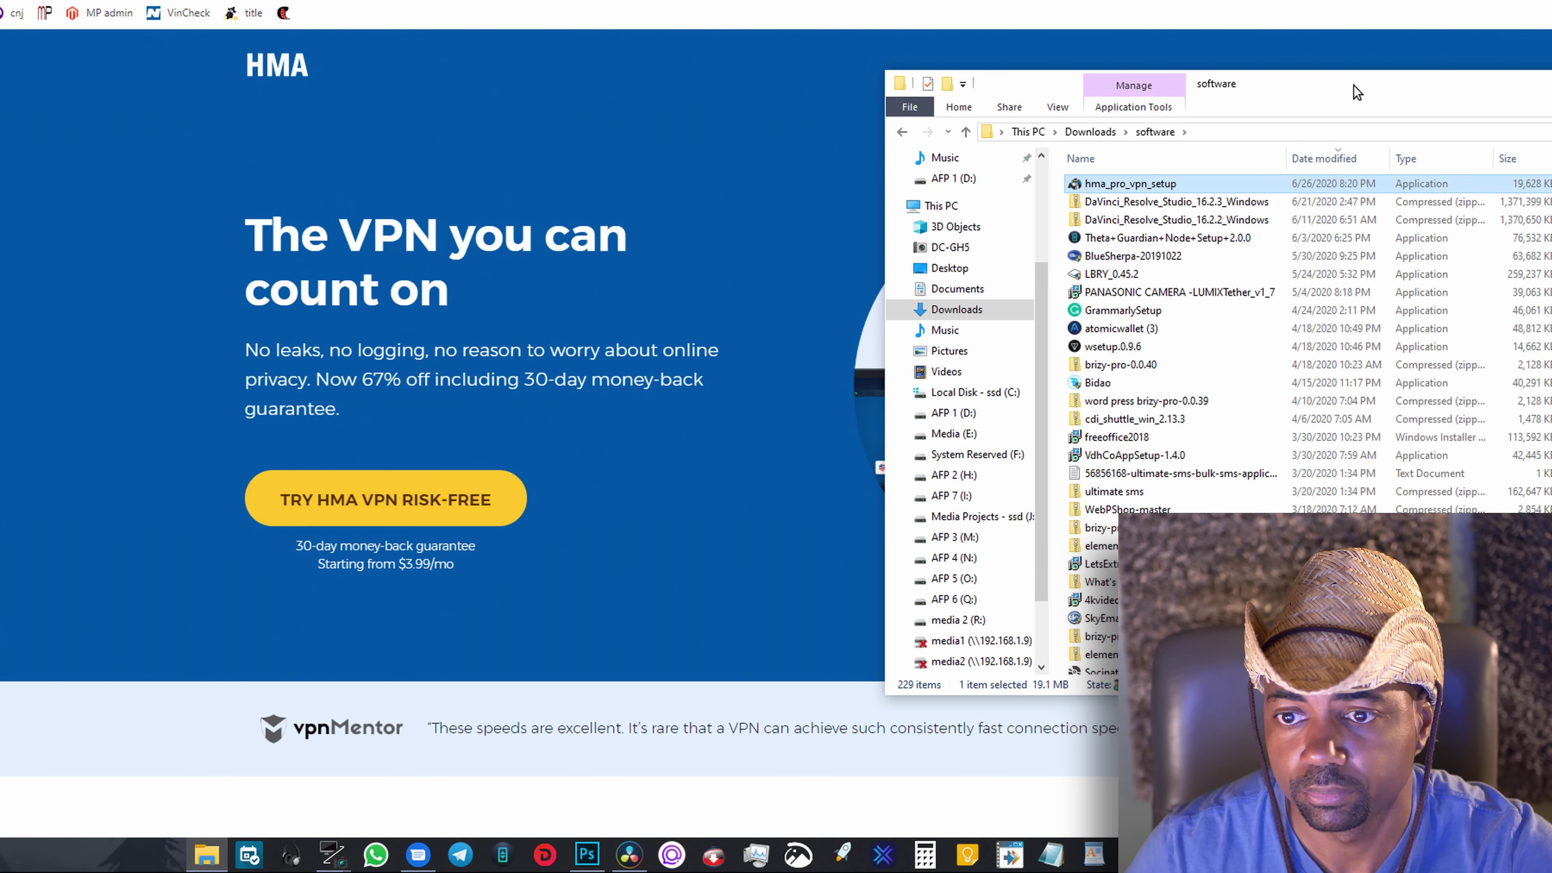
drag(1335, 87, 861, 96)
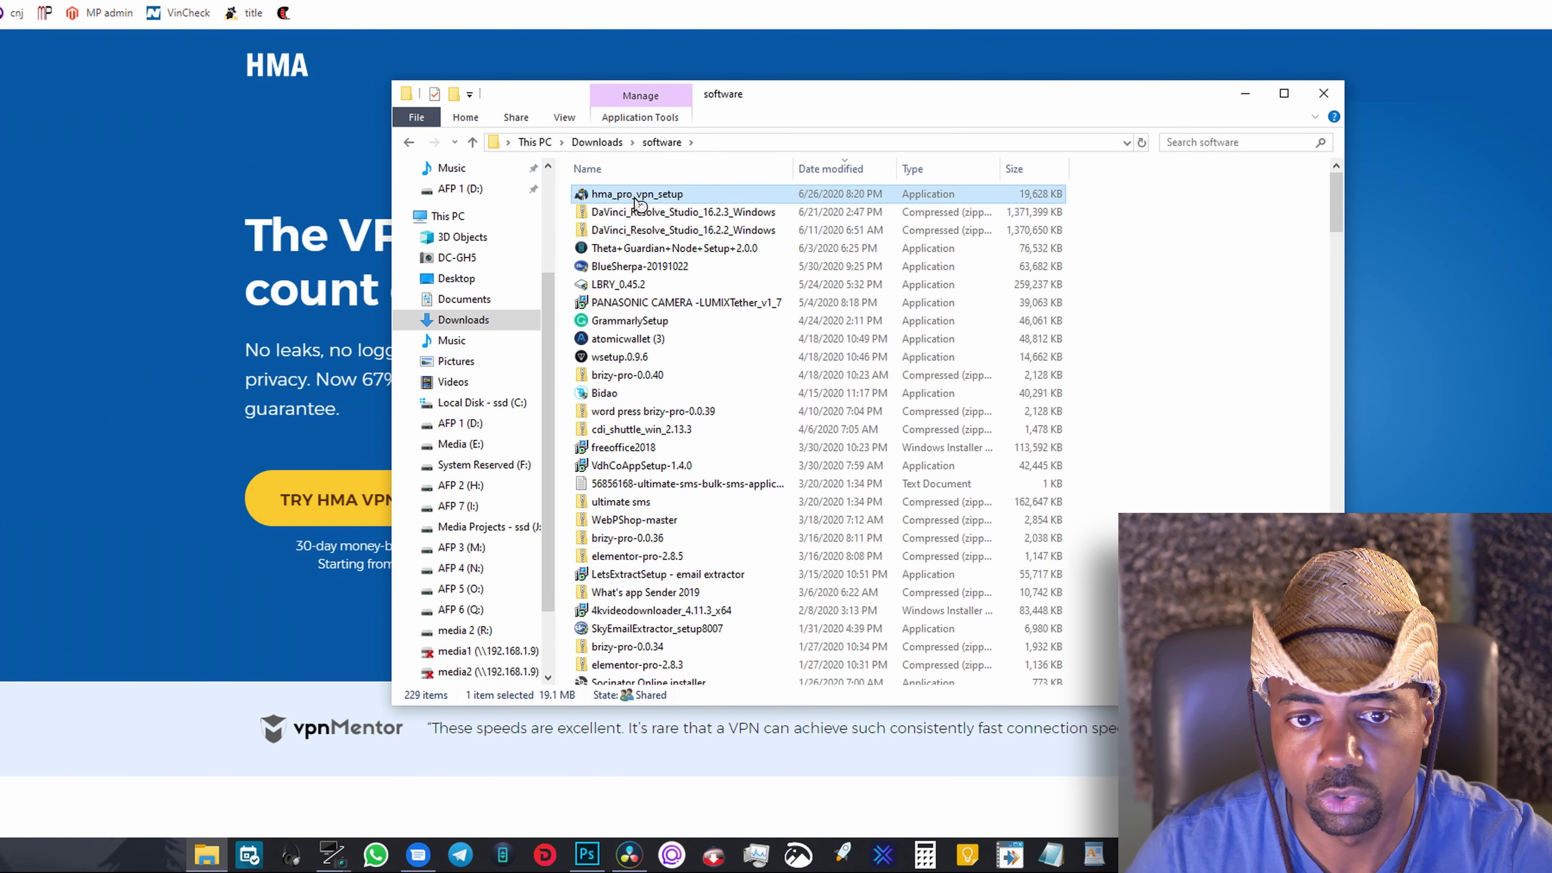
double_click(639, 203)
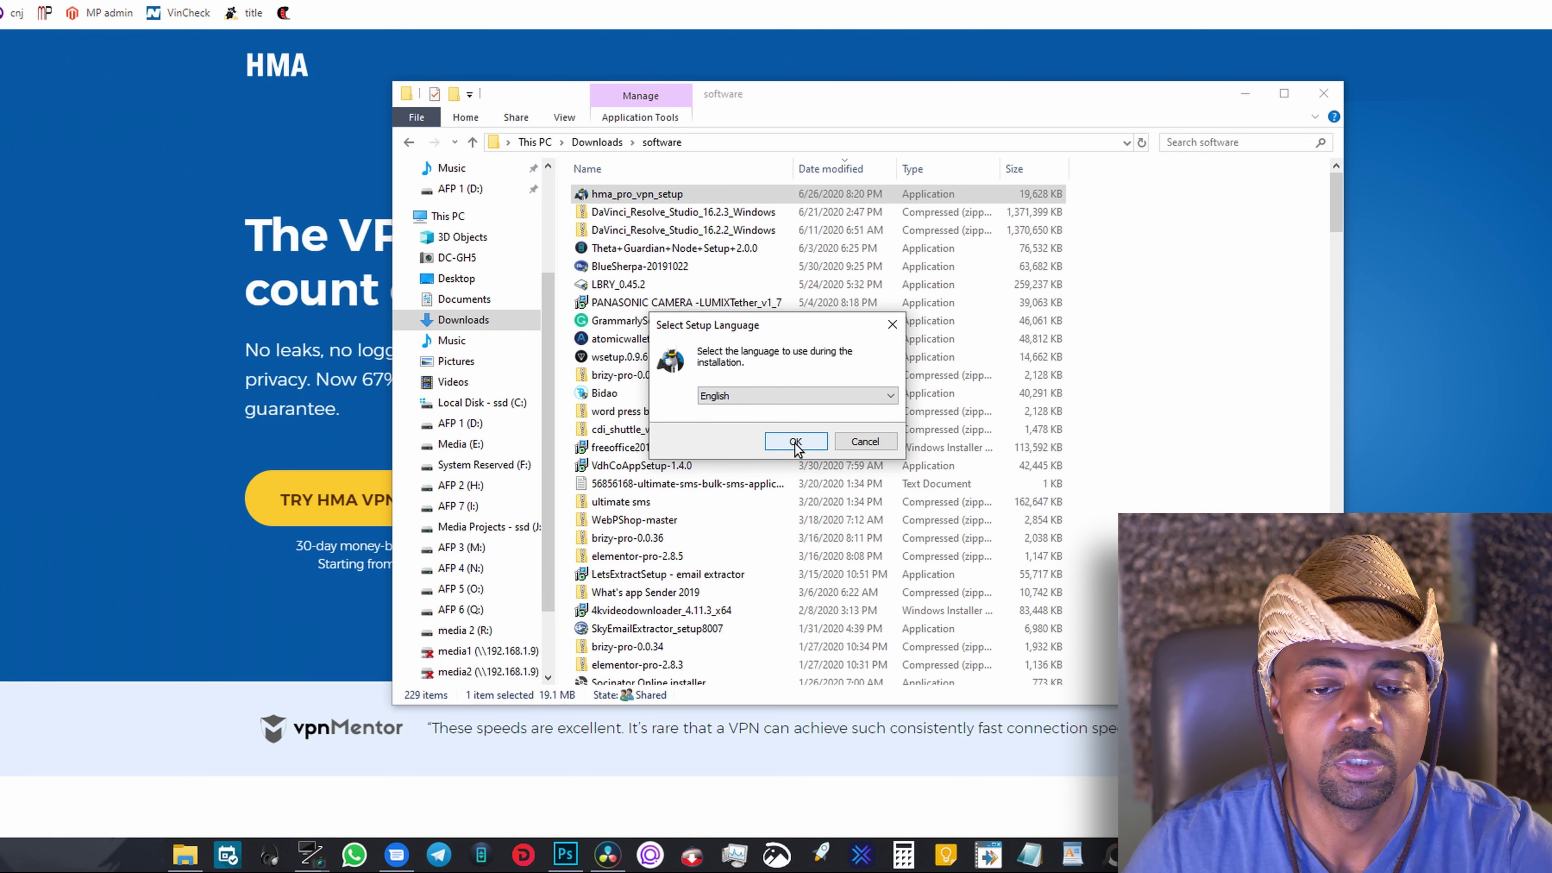
- Choose English, accept the licence agreement and keep the default C:\Program Files (x86)\HMA VPN folder
click(795, 442)
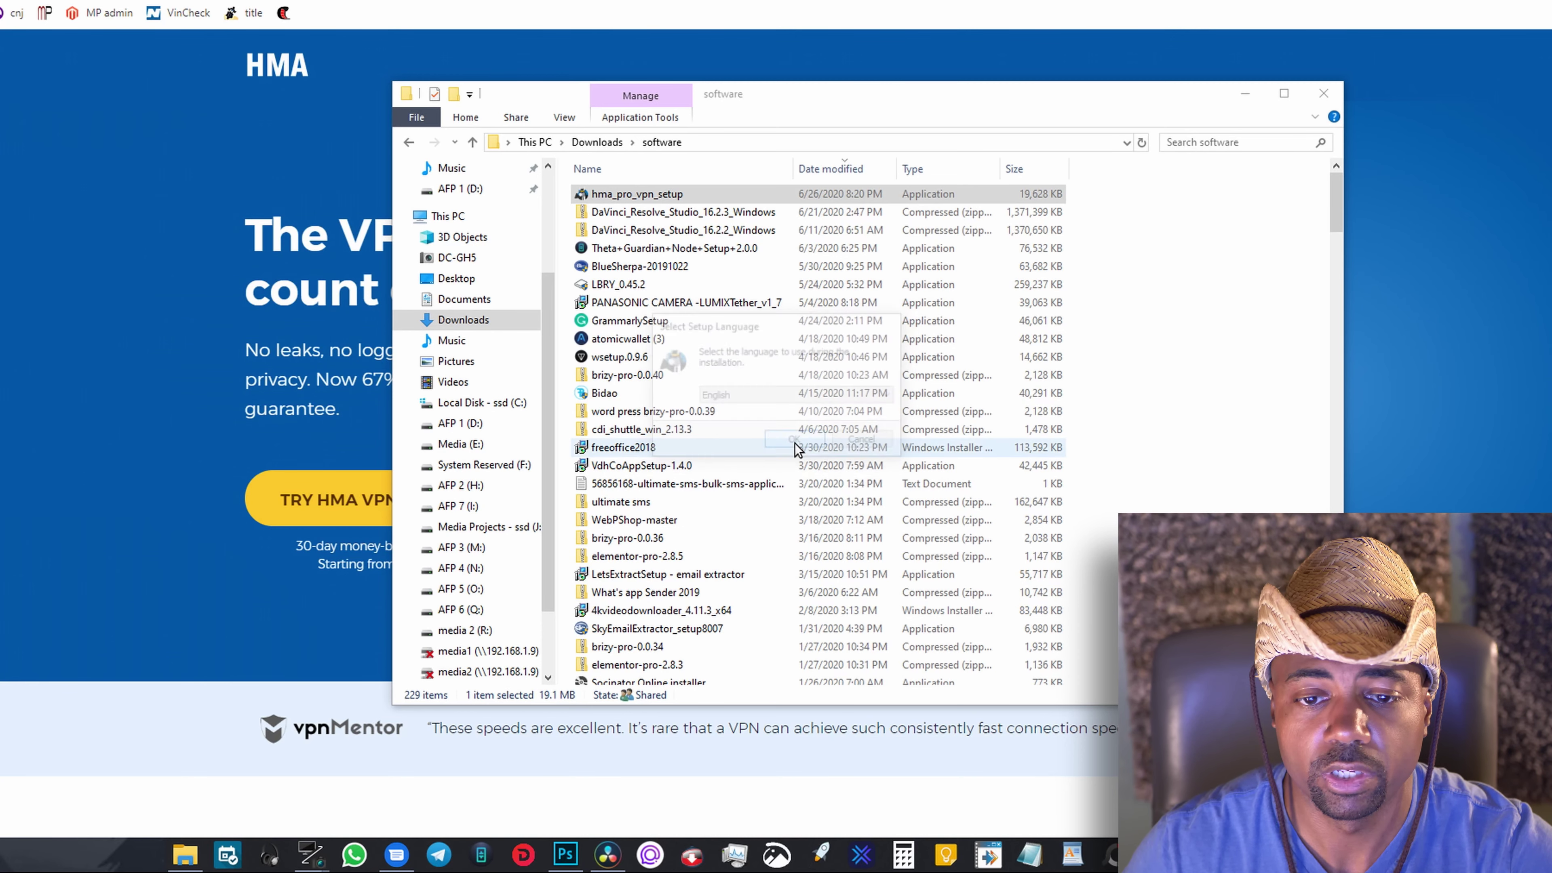
click(603, 482)
mouse_move(950, 365)
mouse_down()
mouse_move(953, 452)
mouse_move(948, 355)
mouse_up()
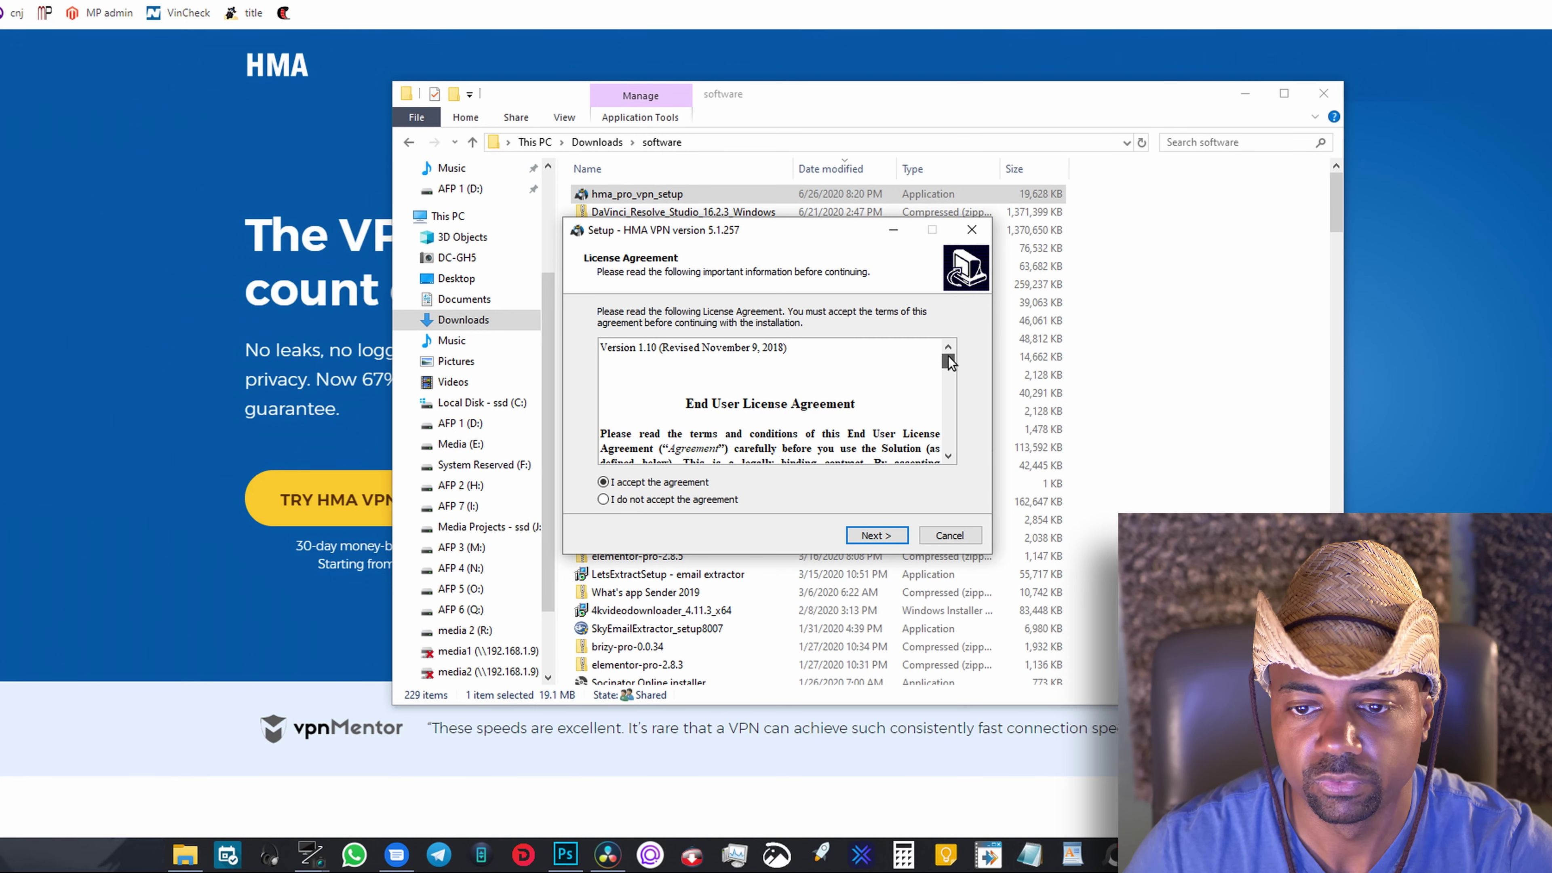
click(876, 536)
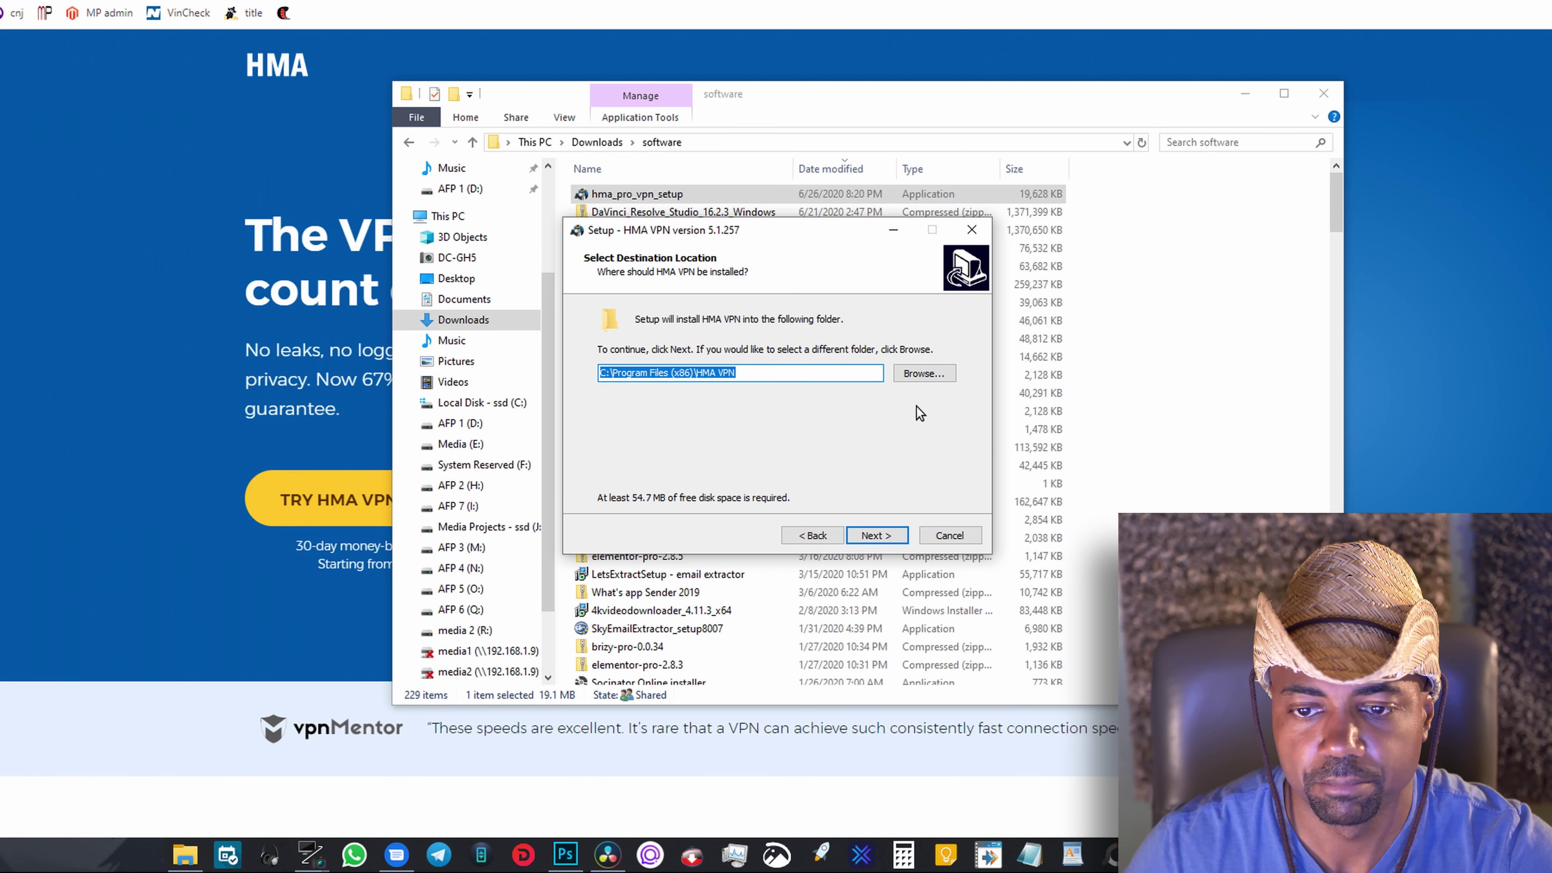
click(872, 540)
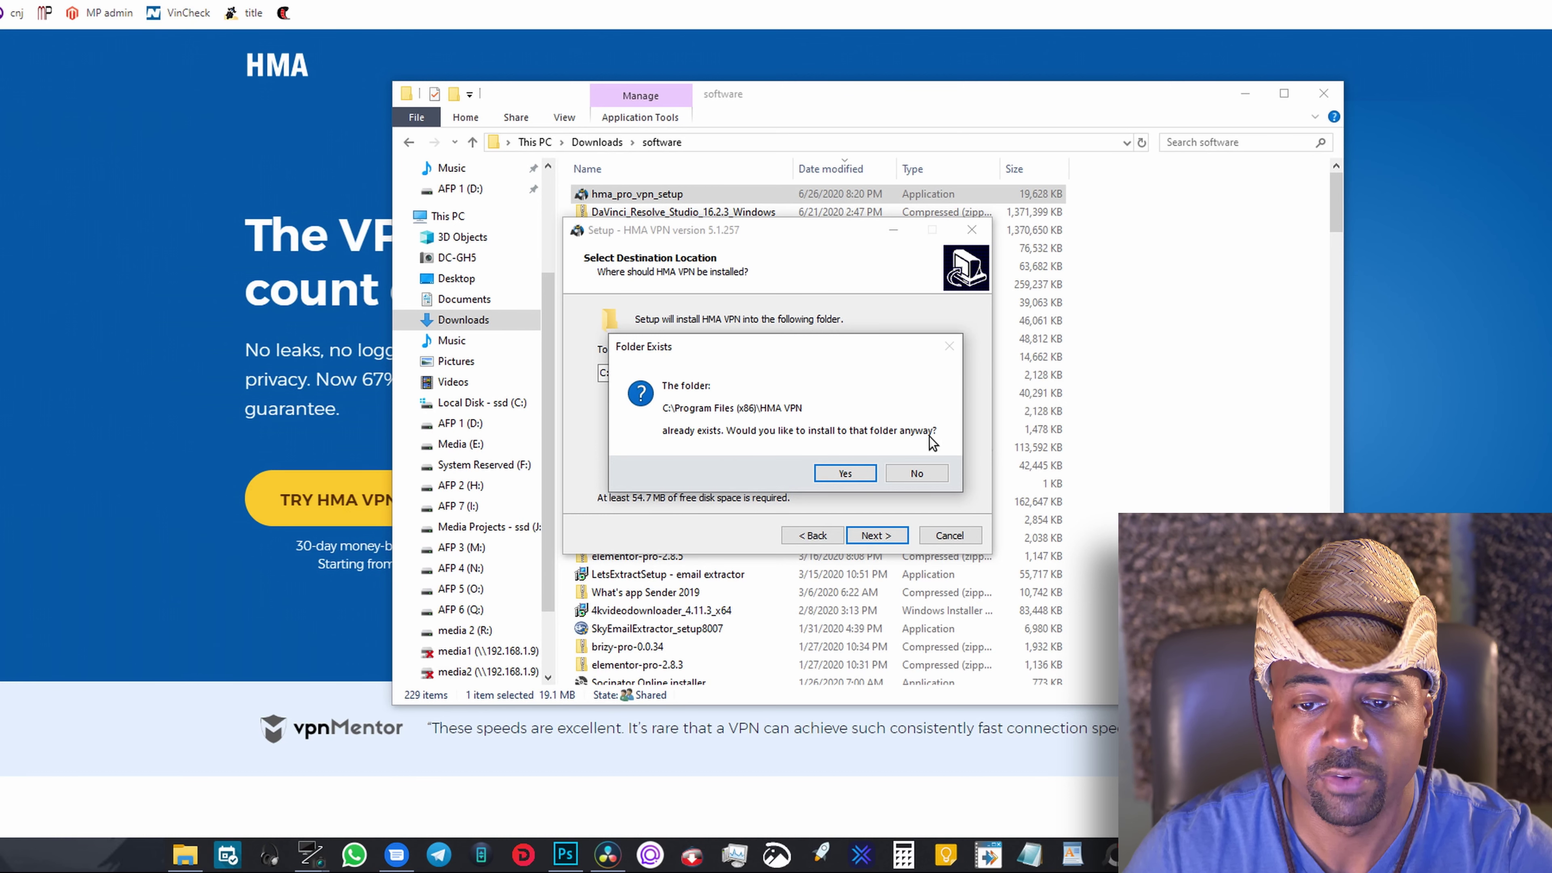
- Install into the existing folder, then finish the restart-required attempt choosing to restart later
click(845, 475)
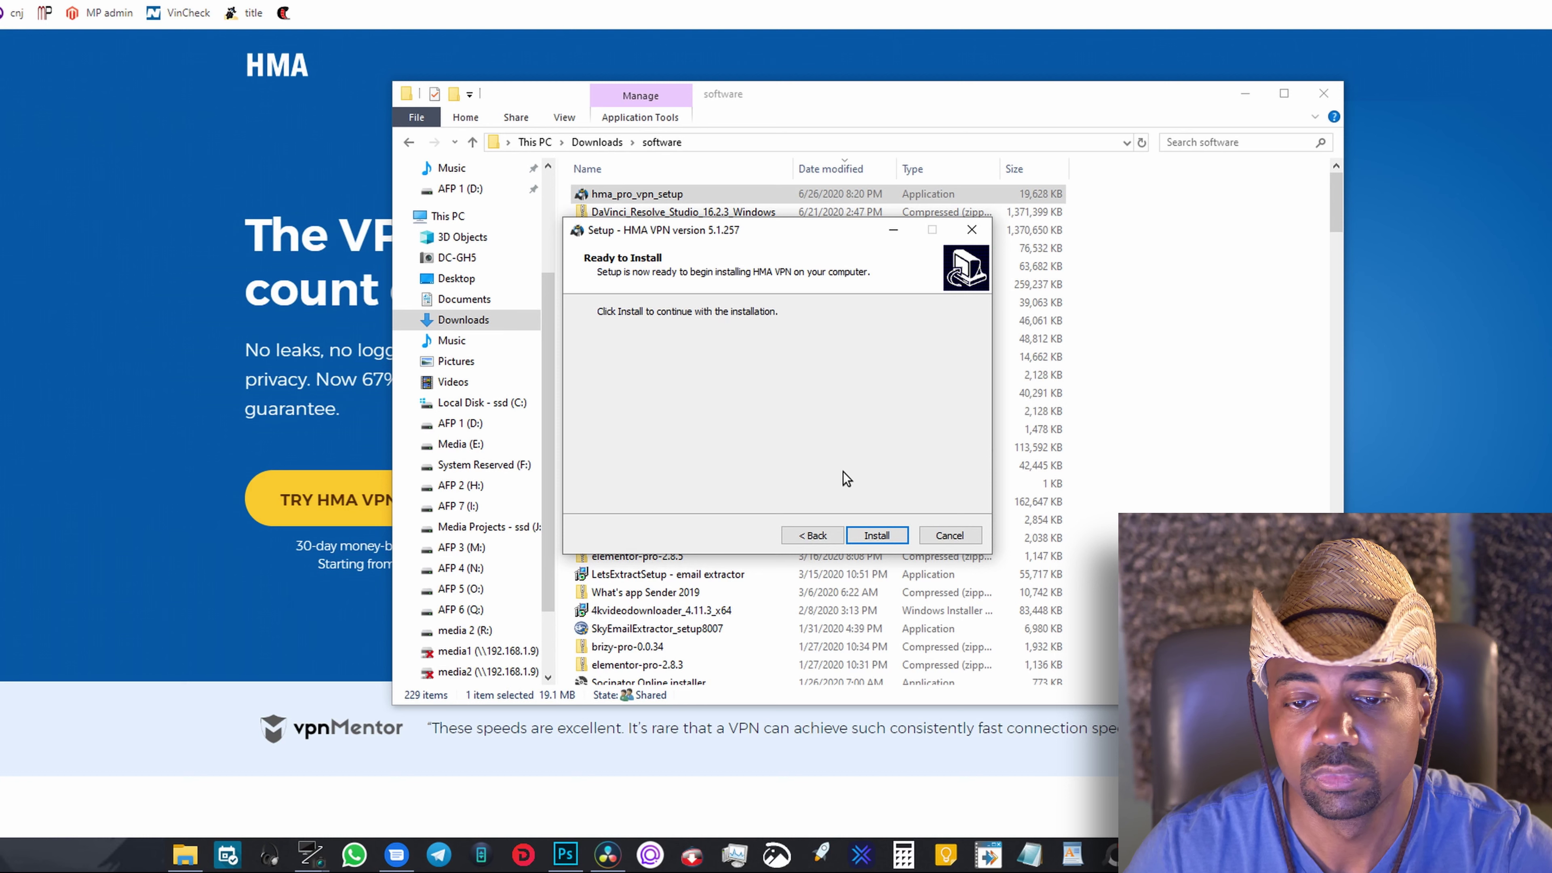
click(876, 537)
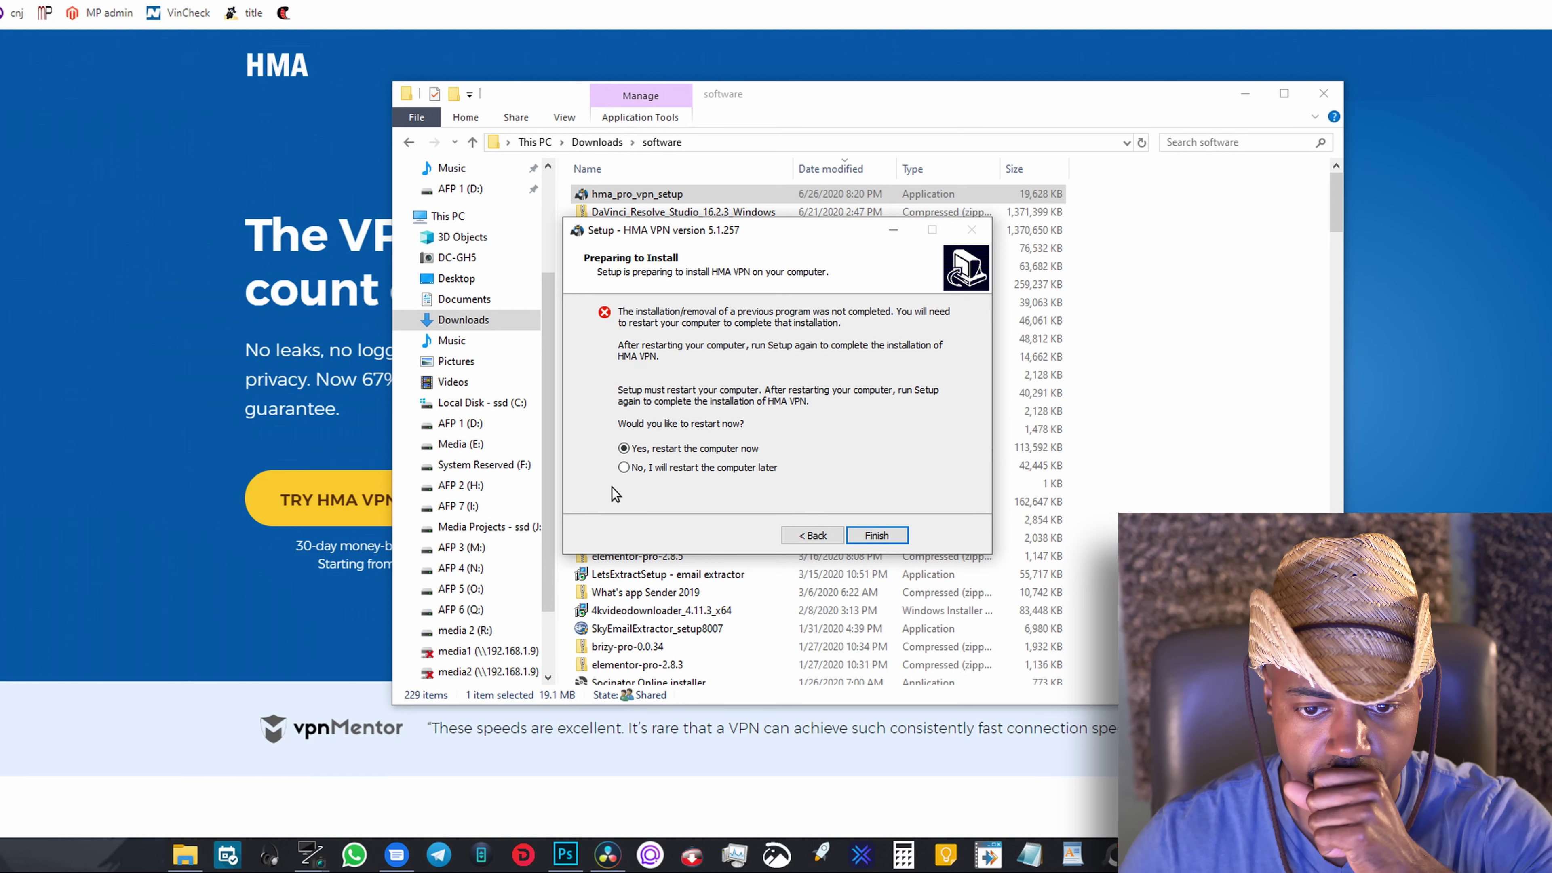
click(624, 467)
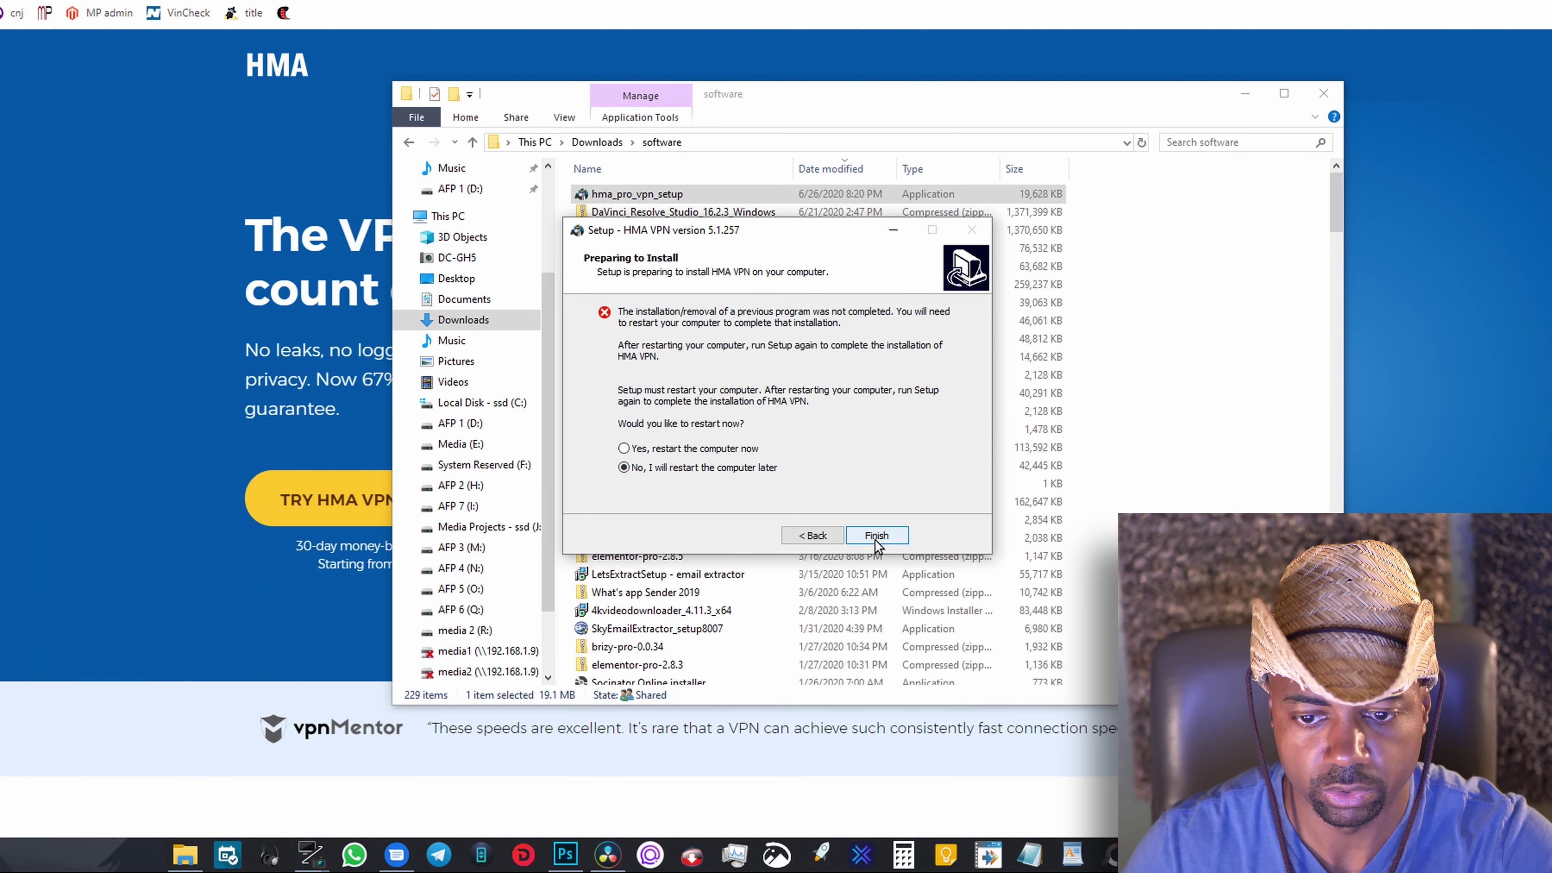
click(877, 538)
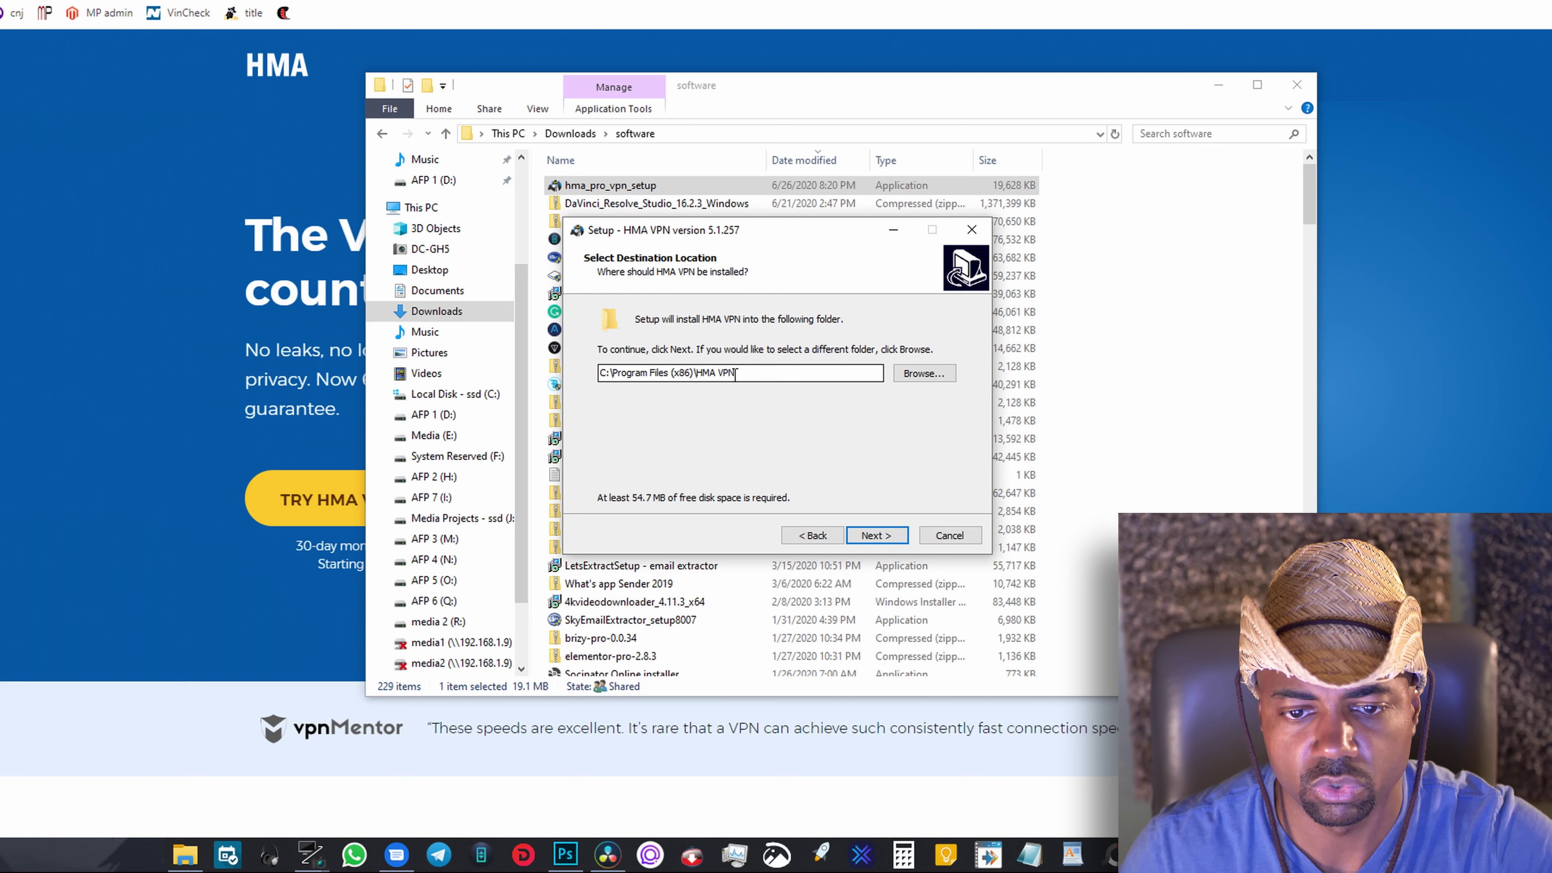
- Change the install folder to C:\Program Files (x86)\HMA VPN1 and install HMA VPN there
click(752, 374)
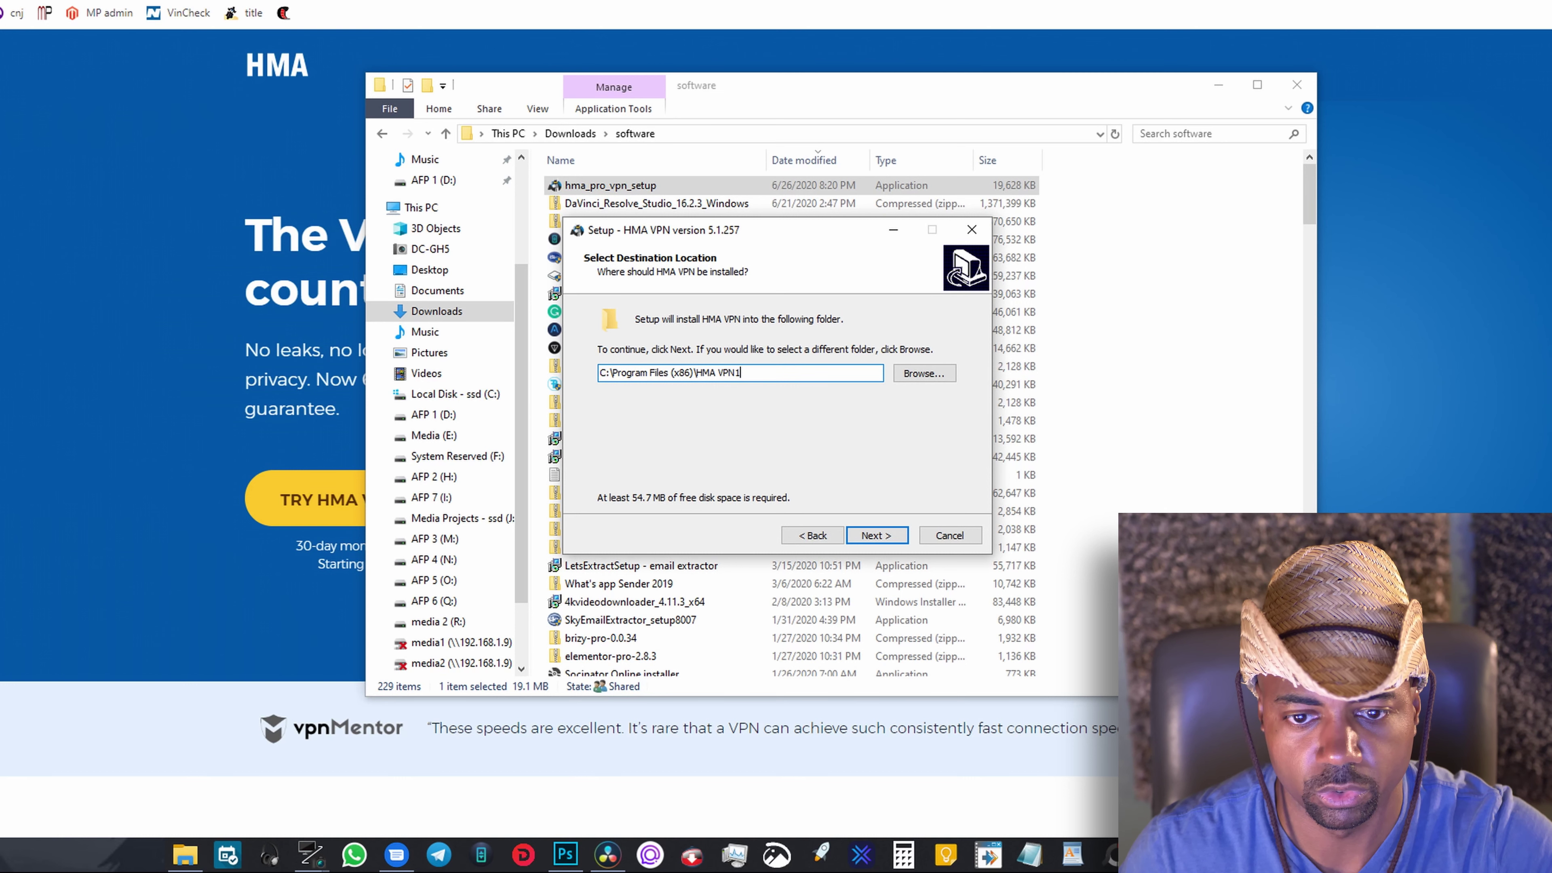
click(874, 537)
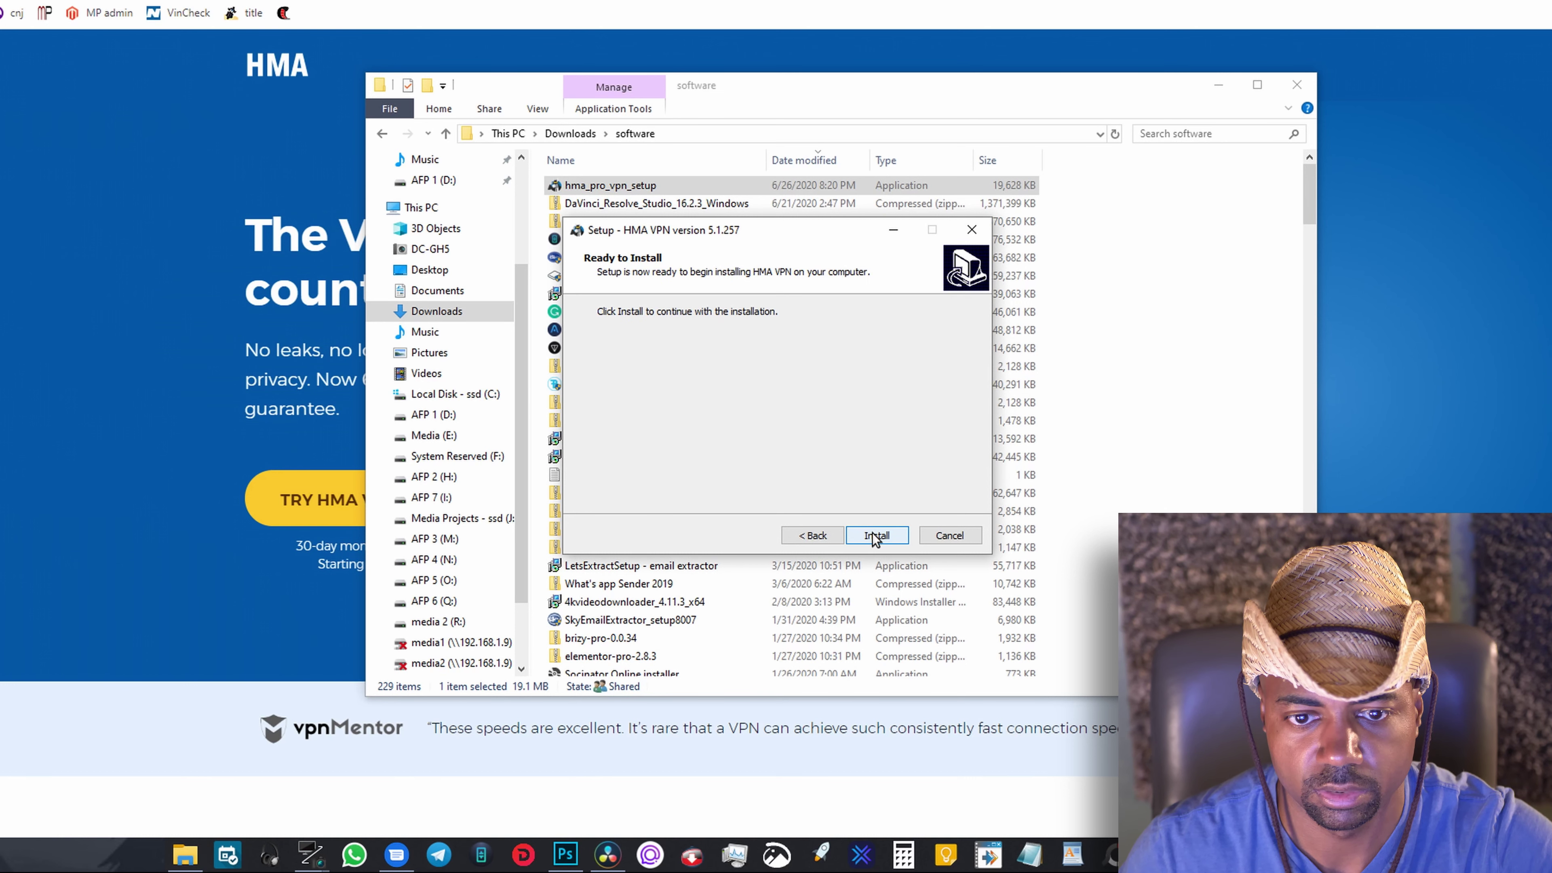
click(875, 536)
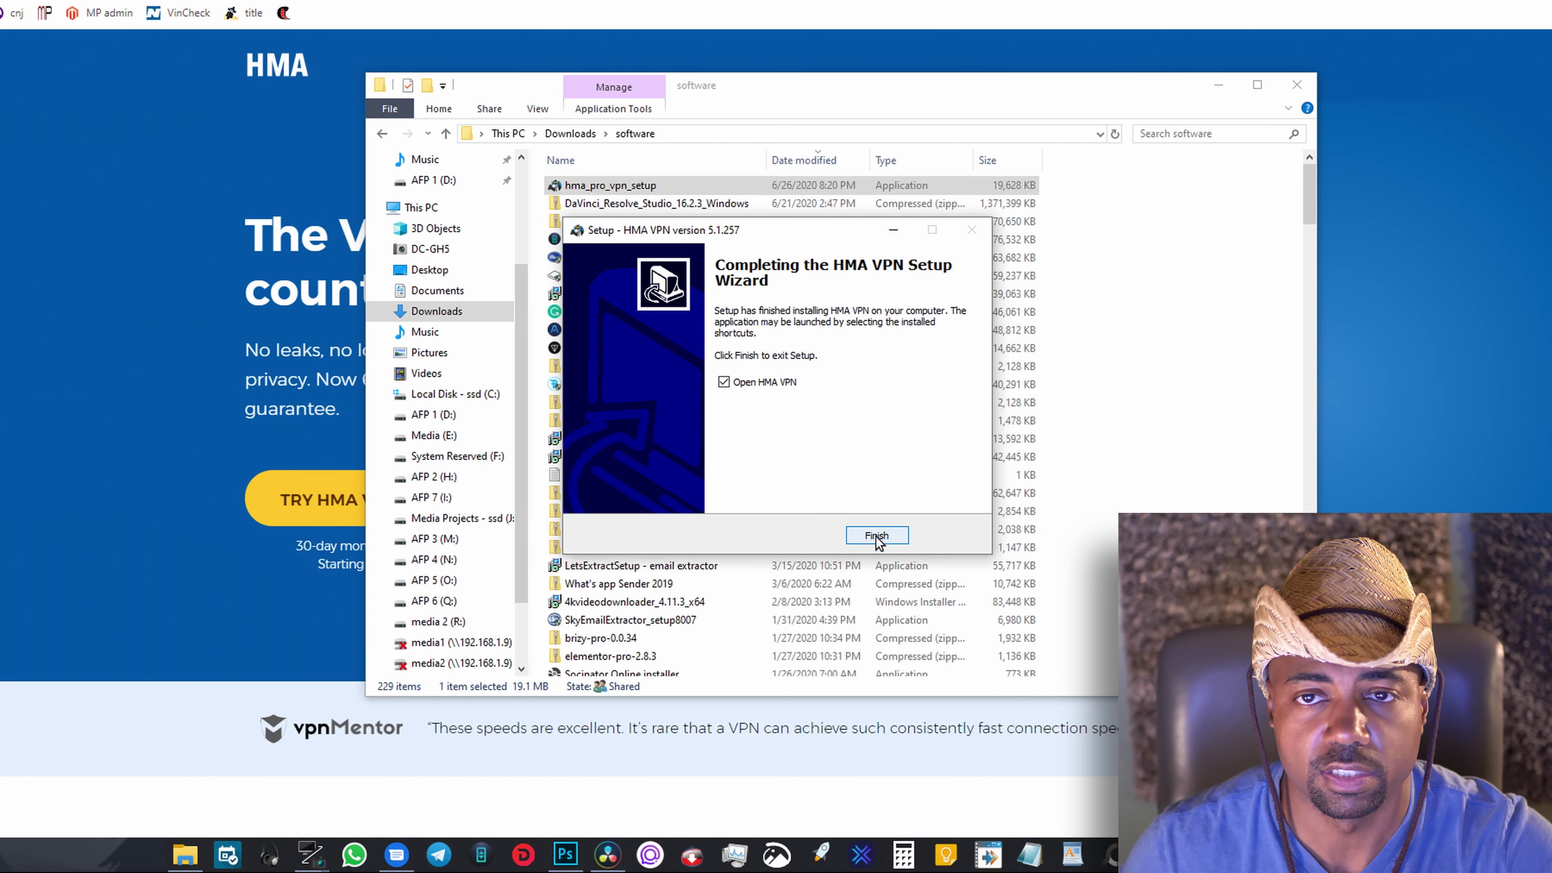
- Finish the setup wizard with Open HMA VPN ticked so the app launches
key(super+Tab)
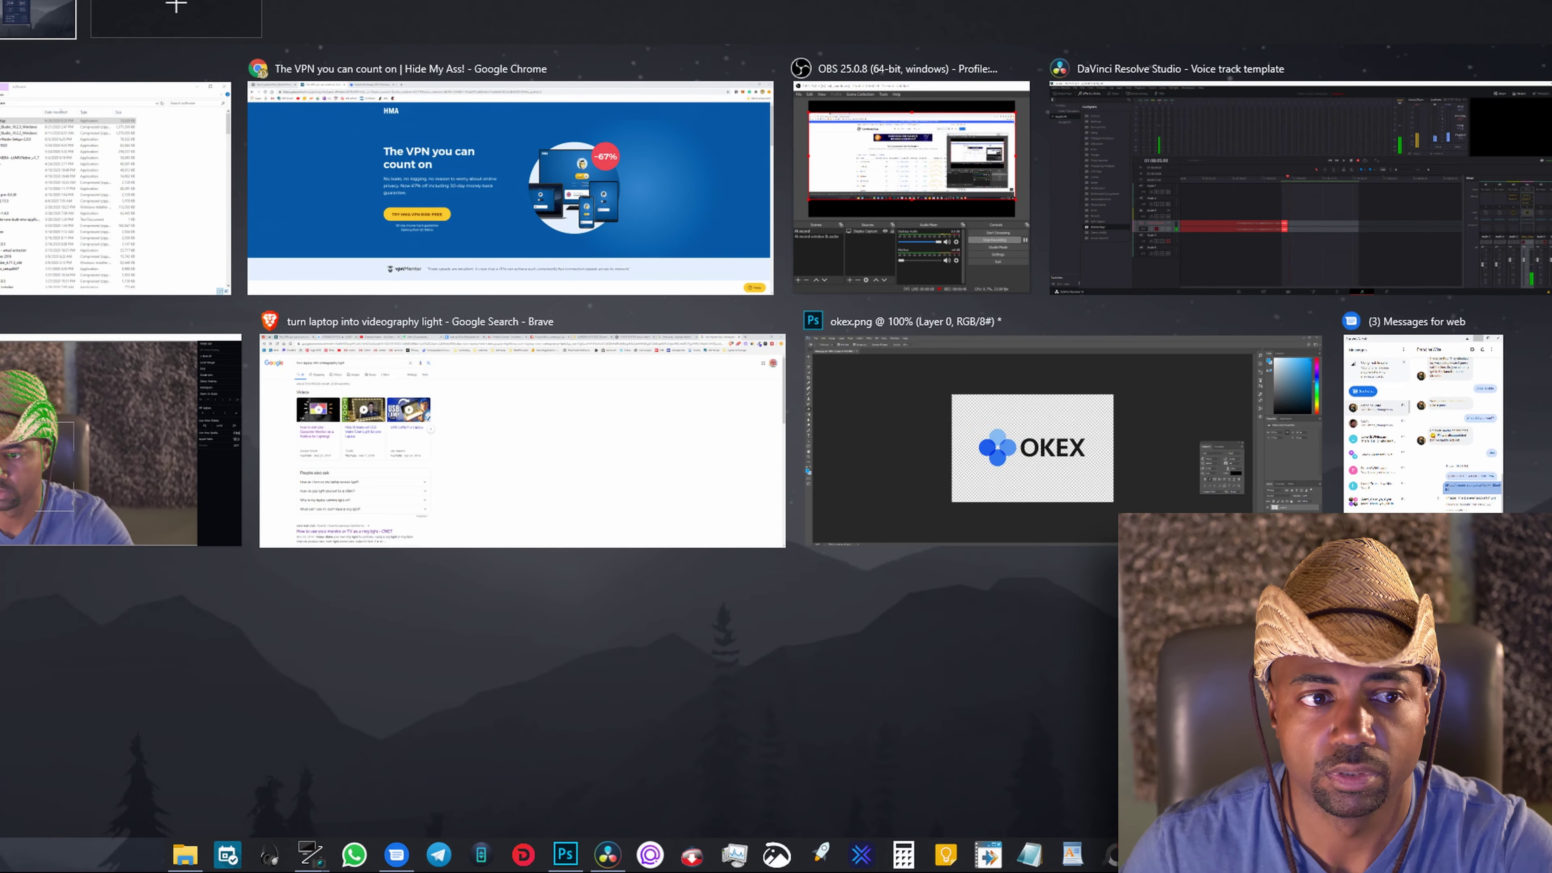
scroll(727, 480, down, 5)
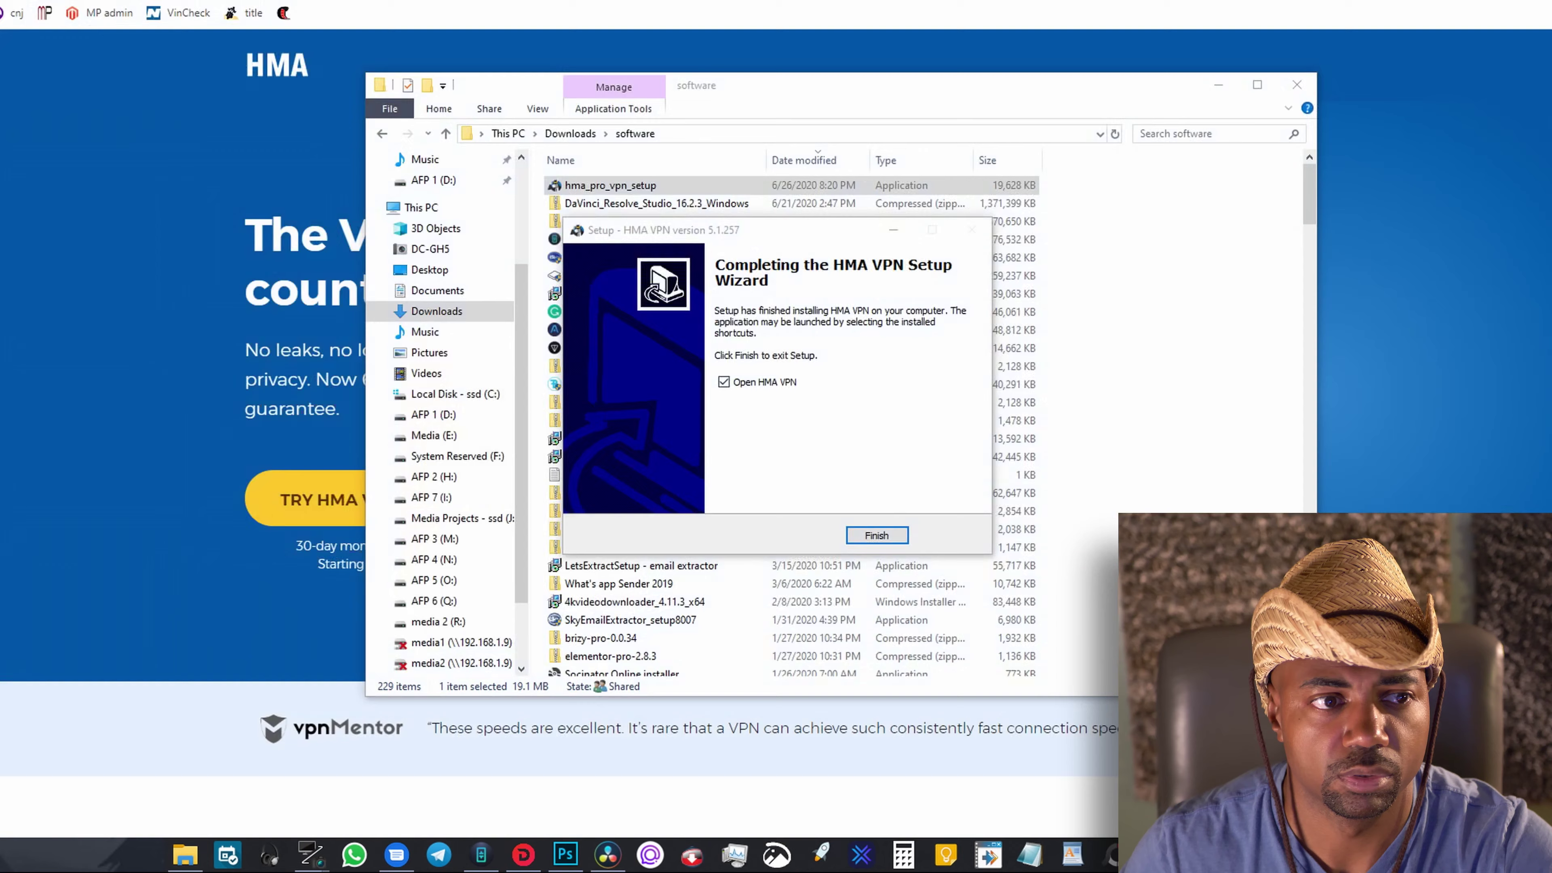
click(875, 536)
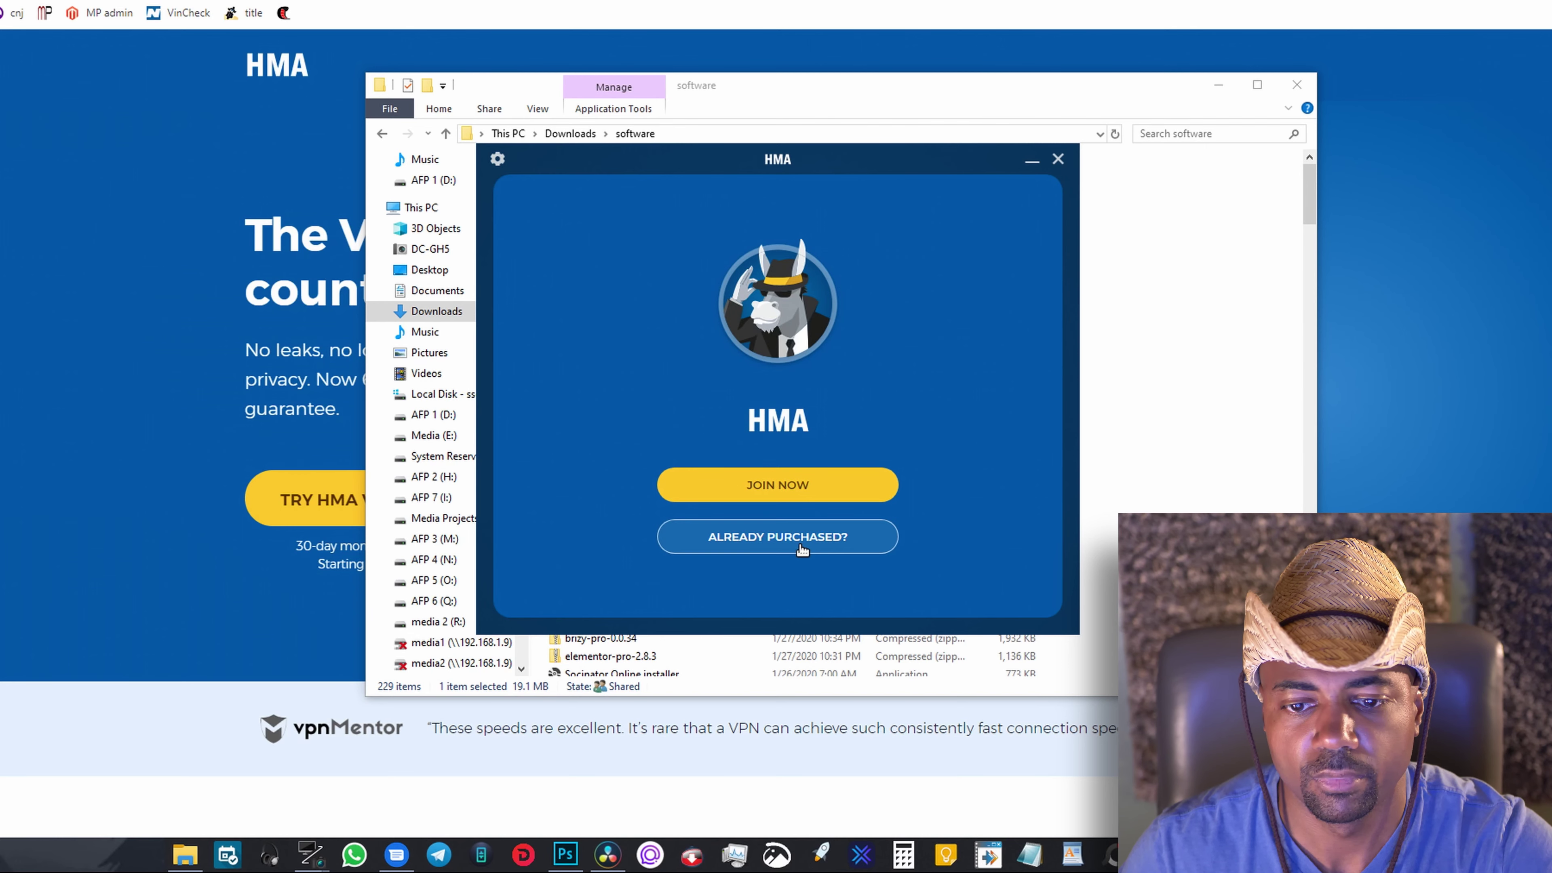
- Close File Explorer and choose Already Purchased, then Enter Activation Code in HMA VPN
click(1297, 86)
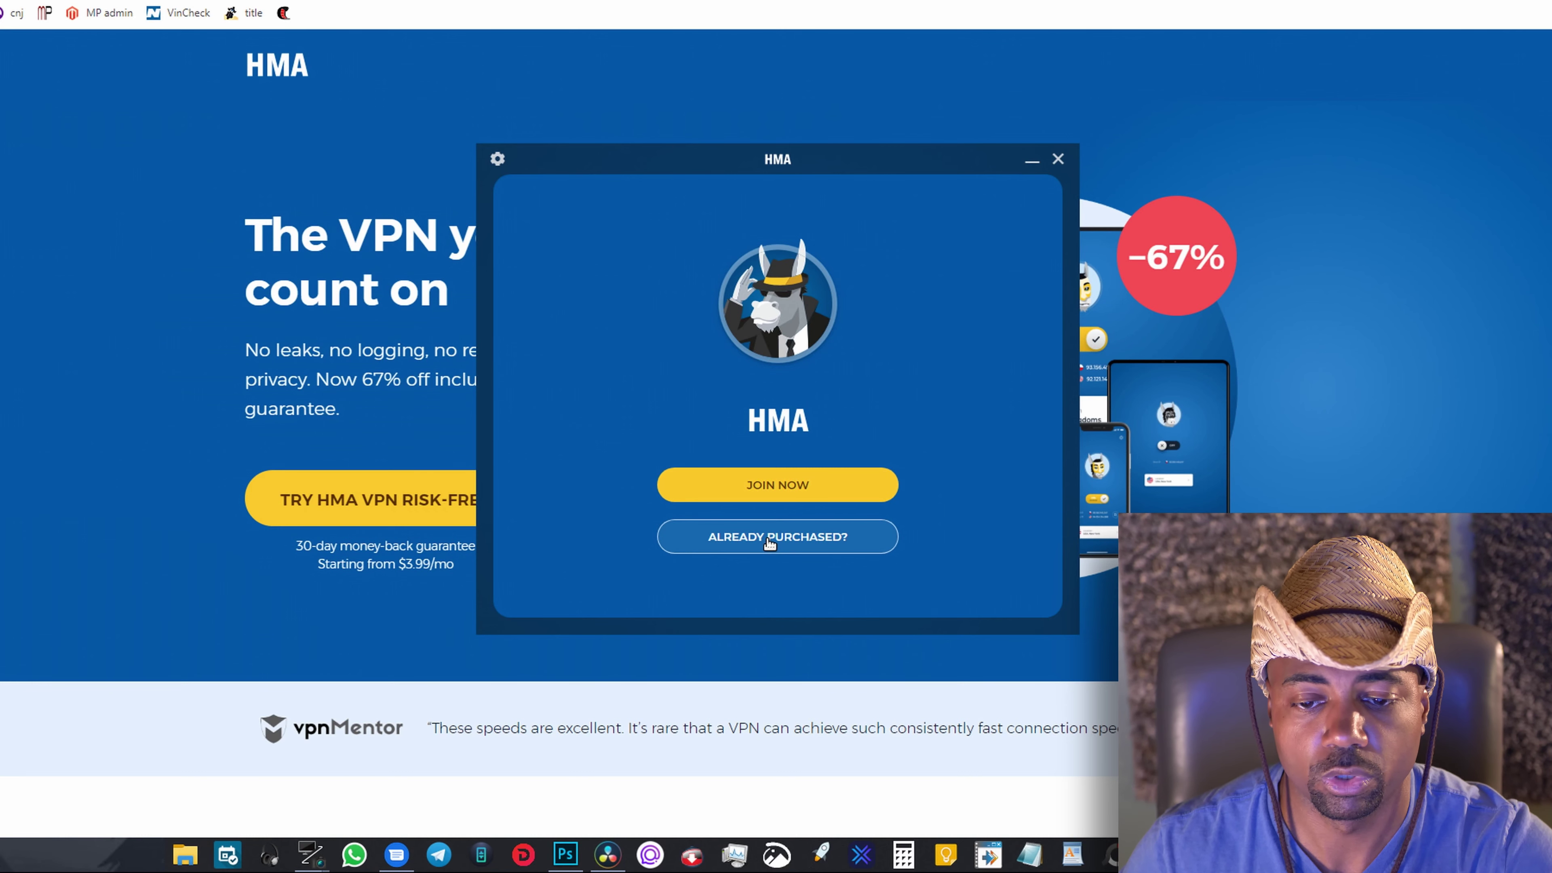
click(767, 541)
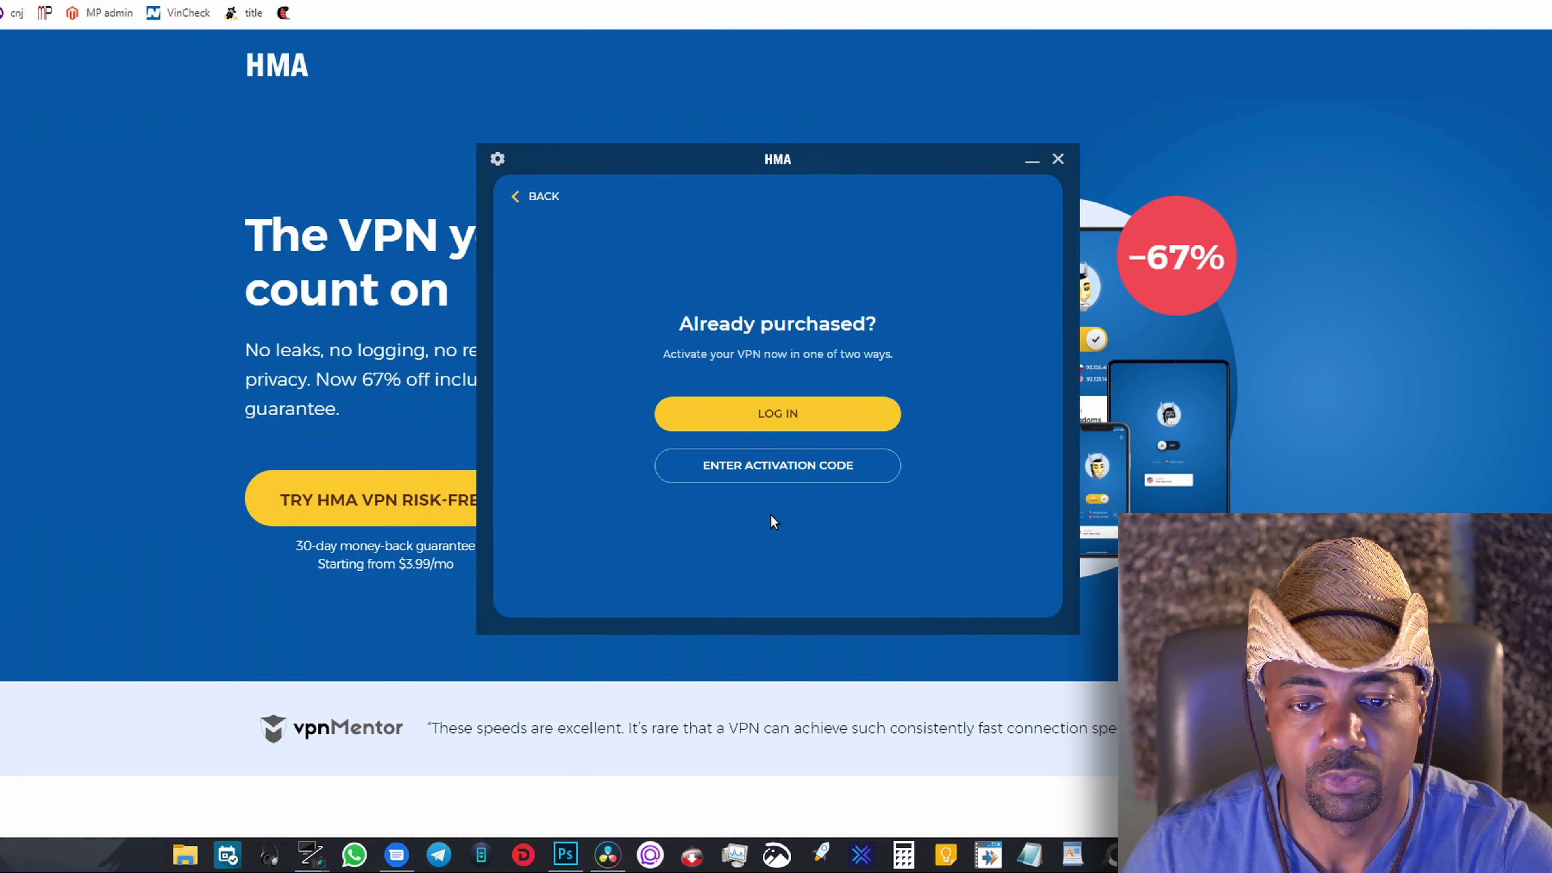
click(787, 470)
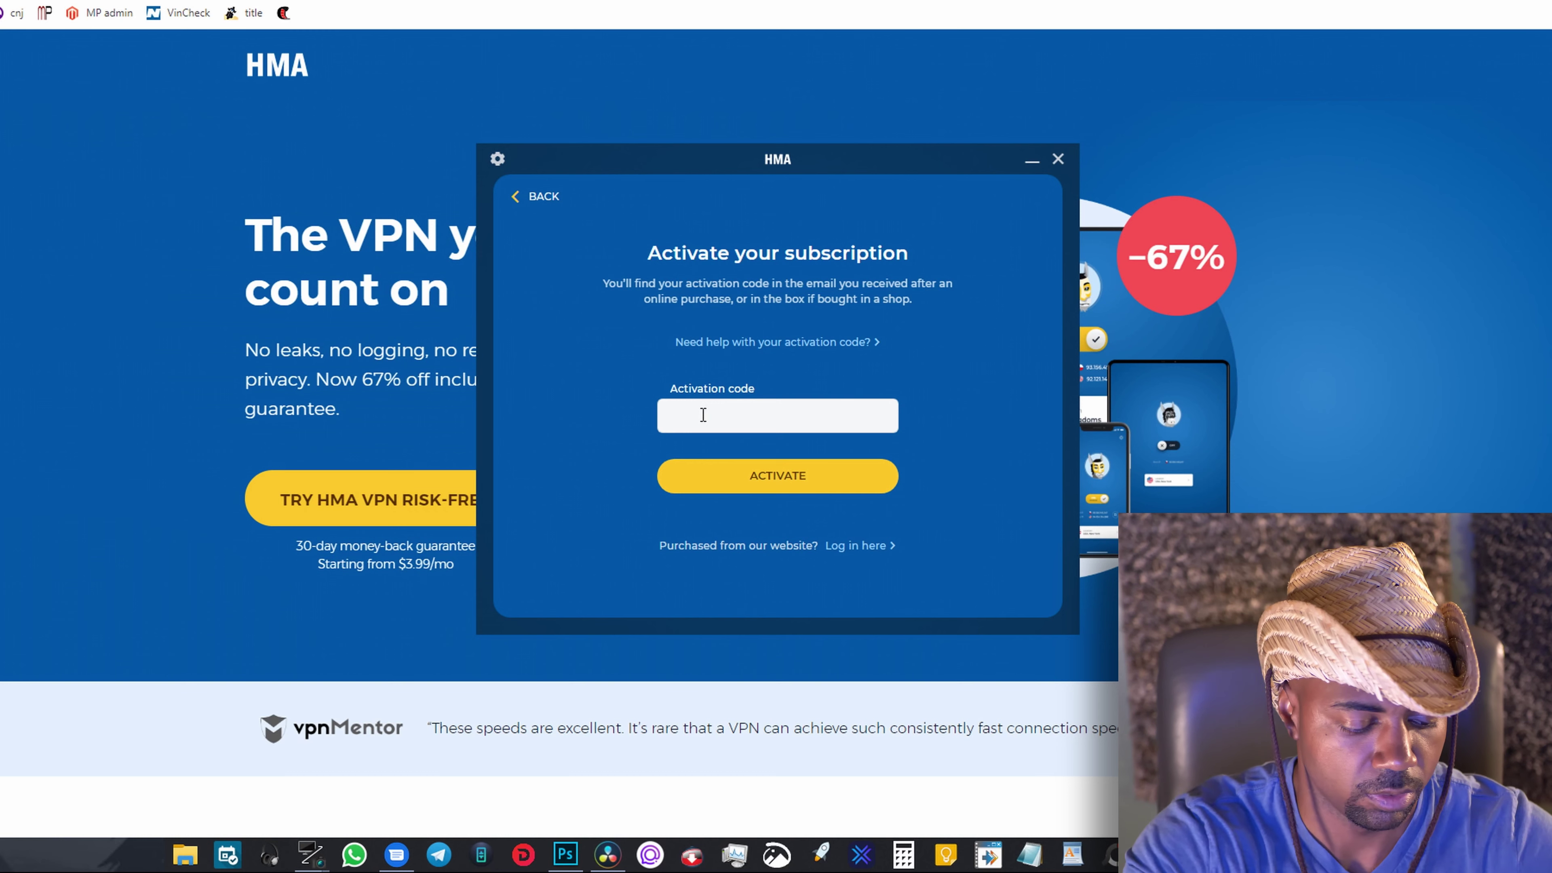
- Paste and submit the activation code, then select the first 7-day subscription
key(ctrl+v)
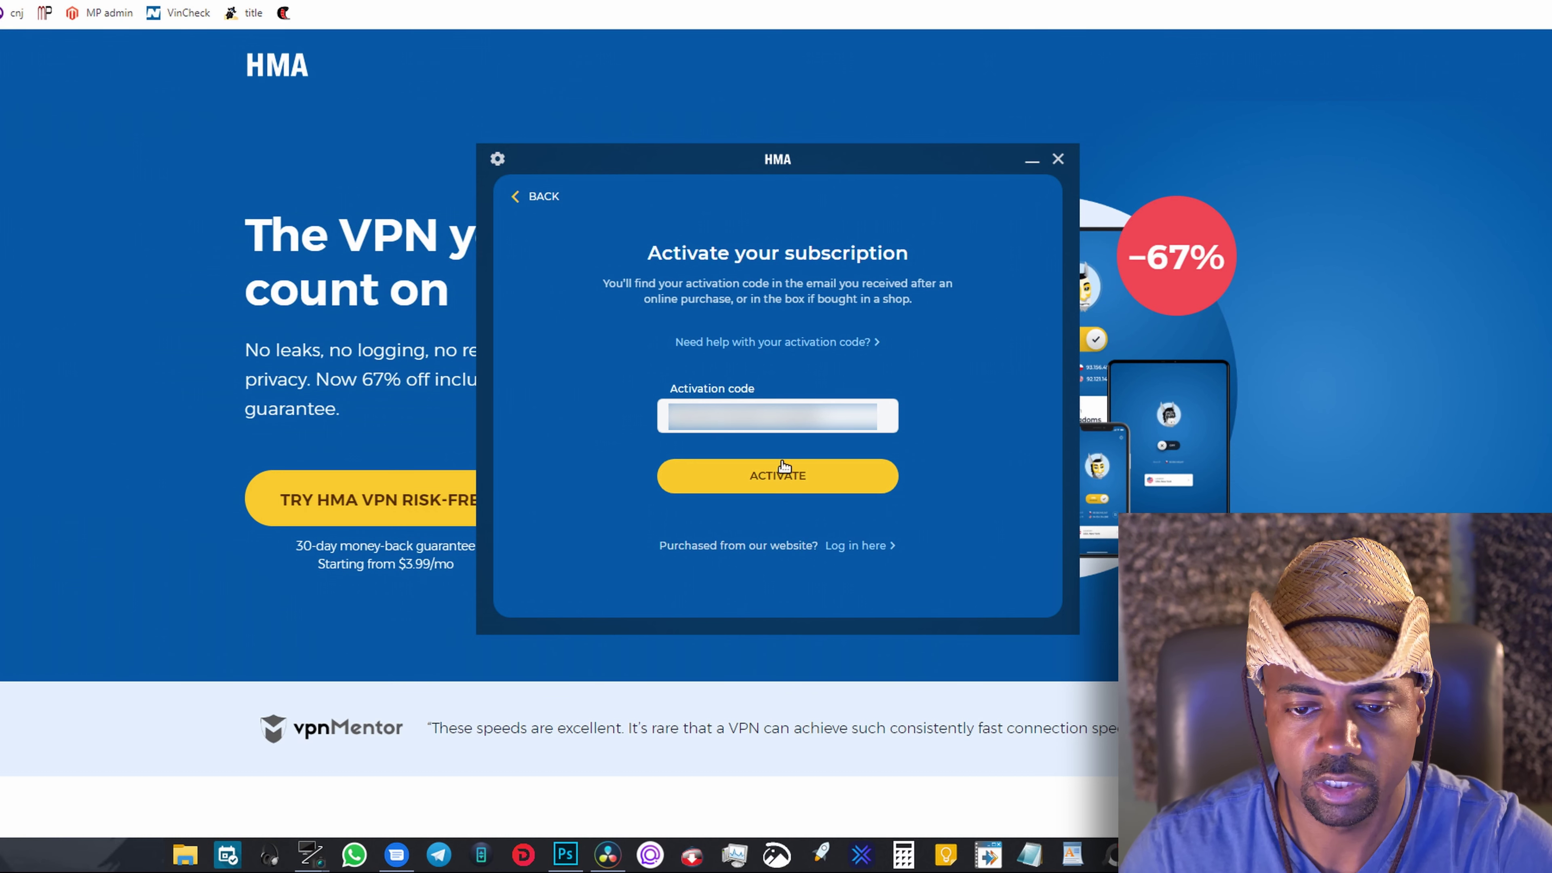
click(779, 477)
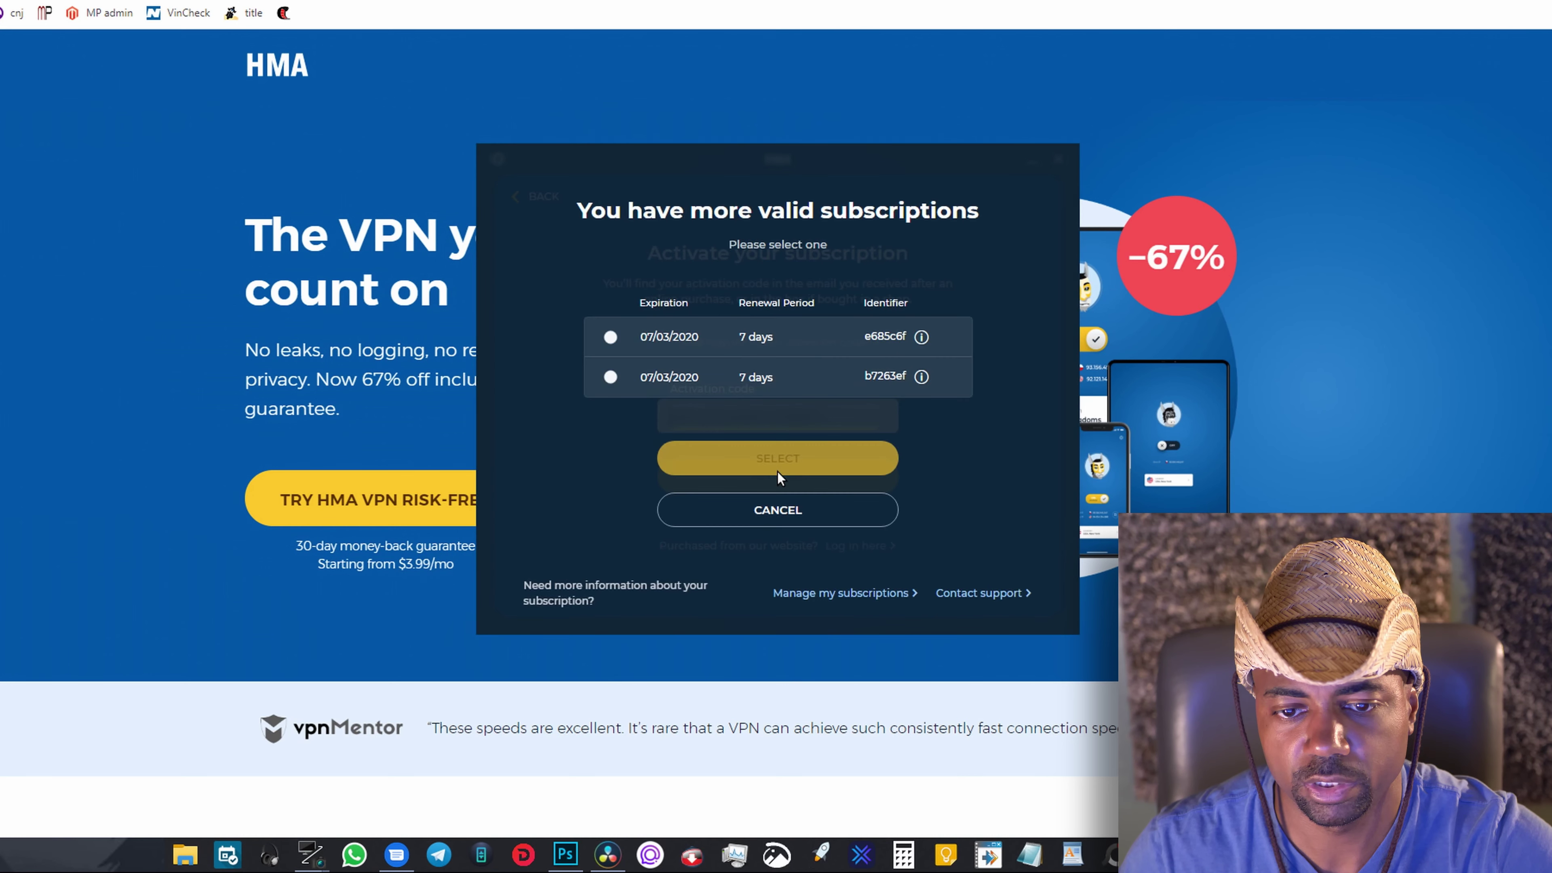
click(610, 338)
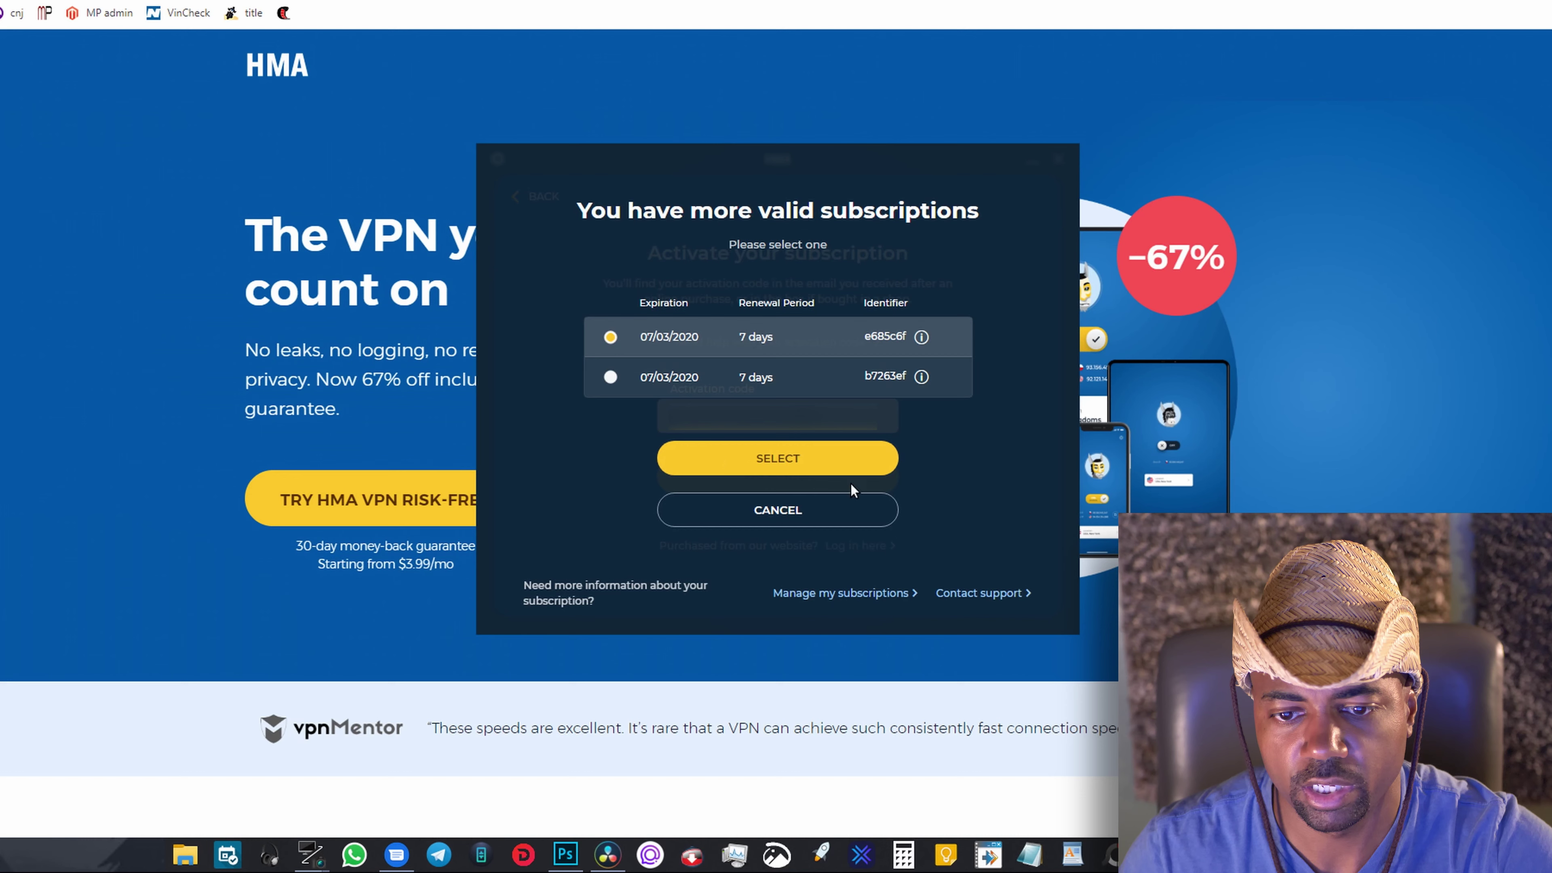
click(790, 462)
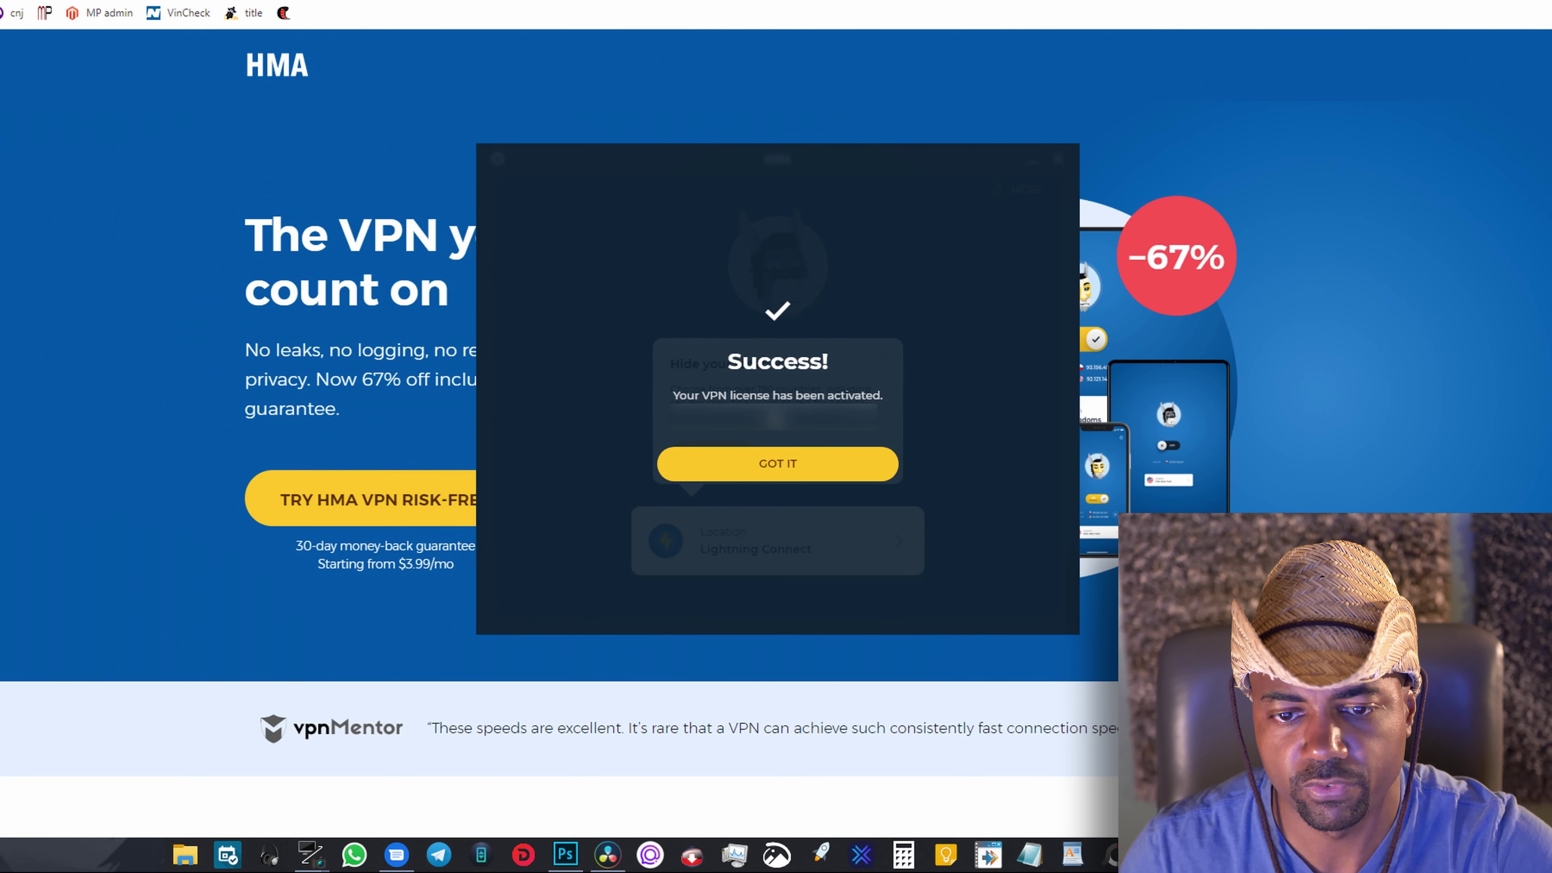
- Acknowledge the activation success and dismiss the hide-your-location and extra-features tips
click(778, 466)
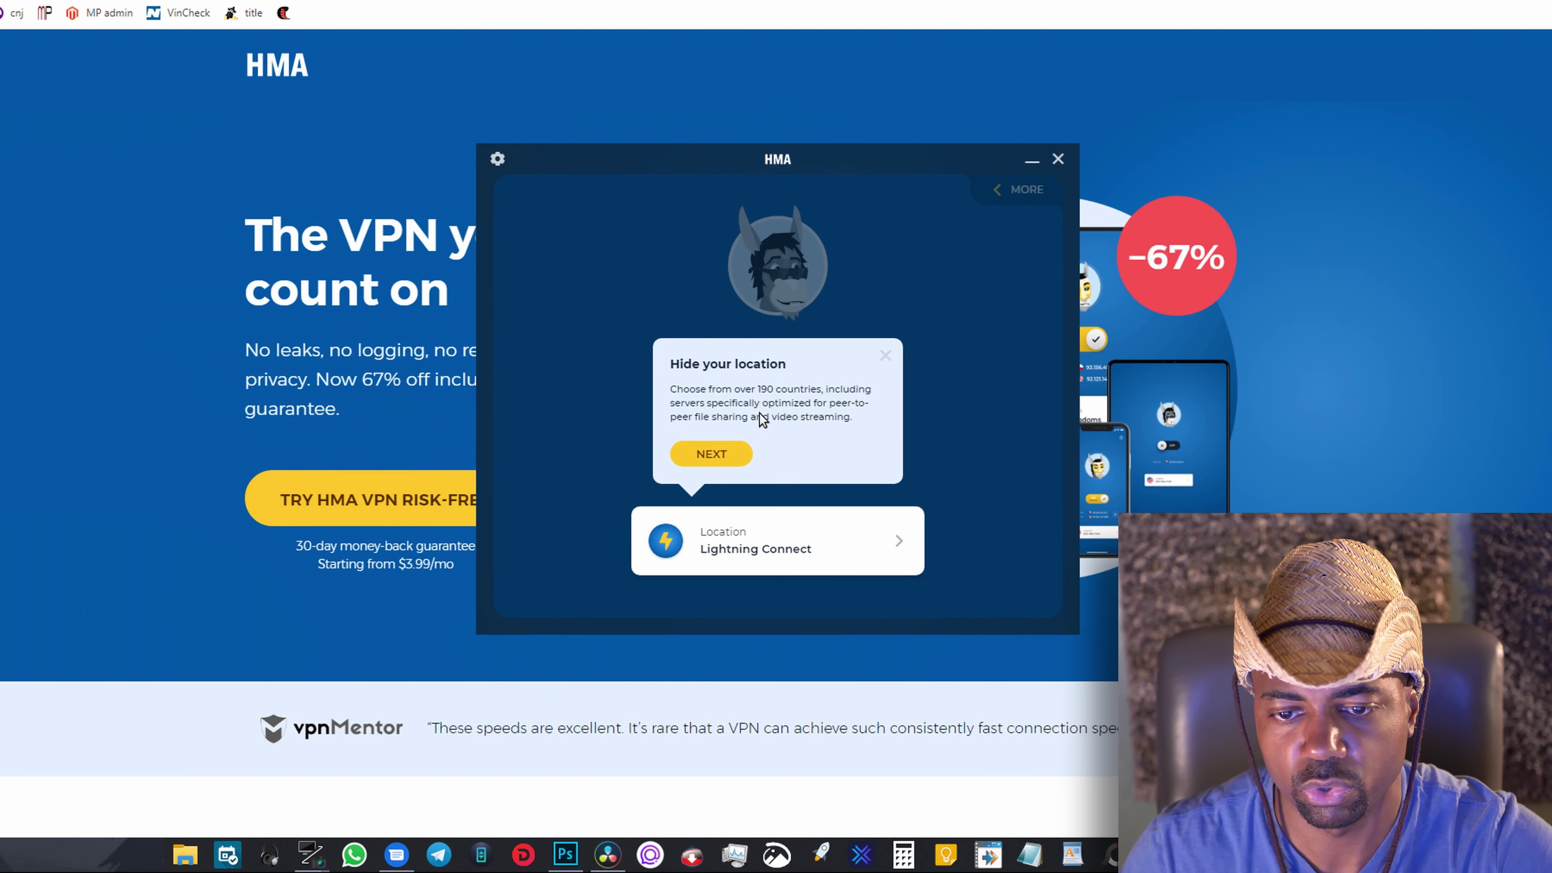
click(886, 355)
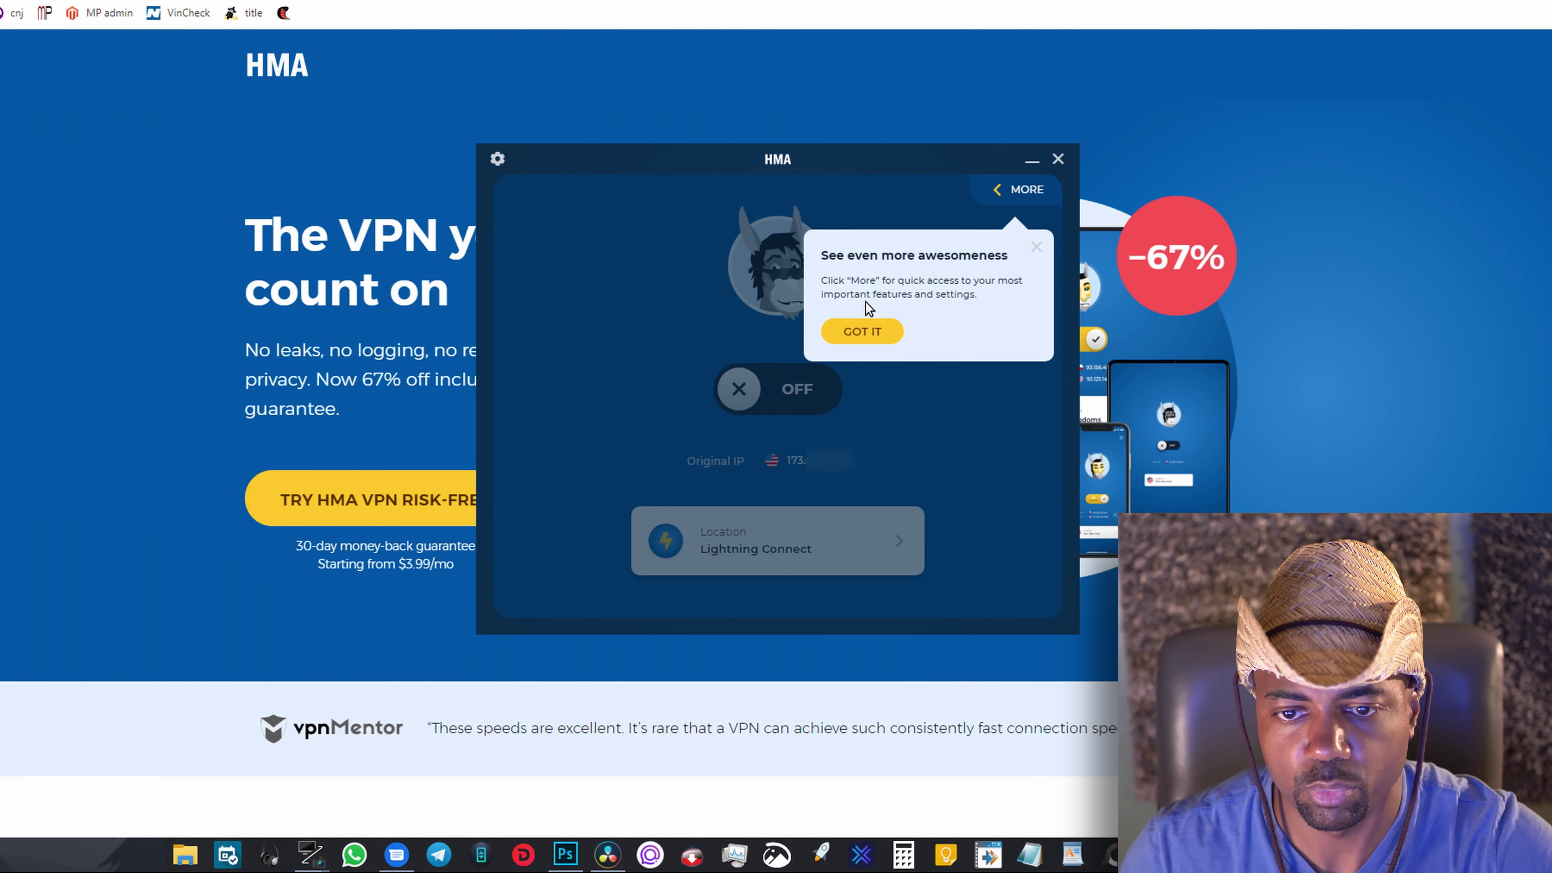
click(1037, 246)
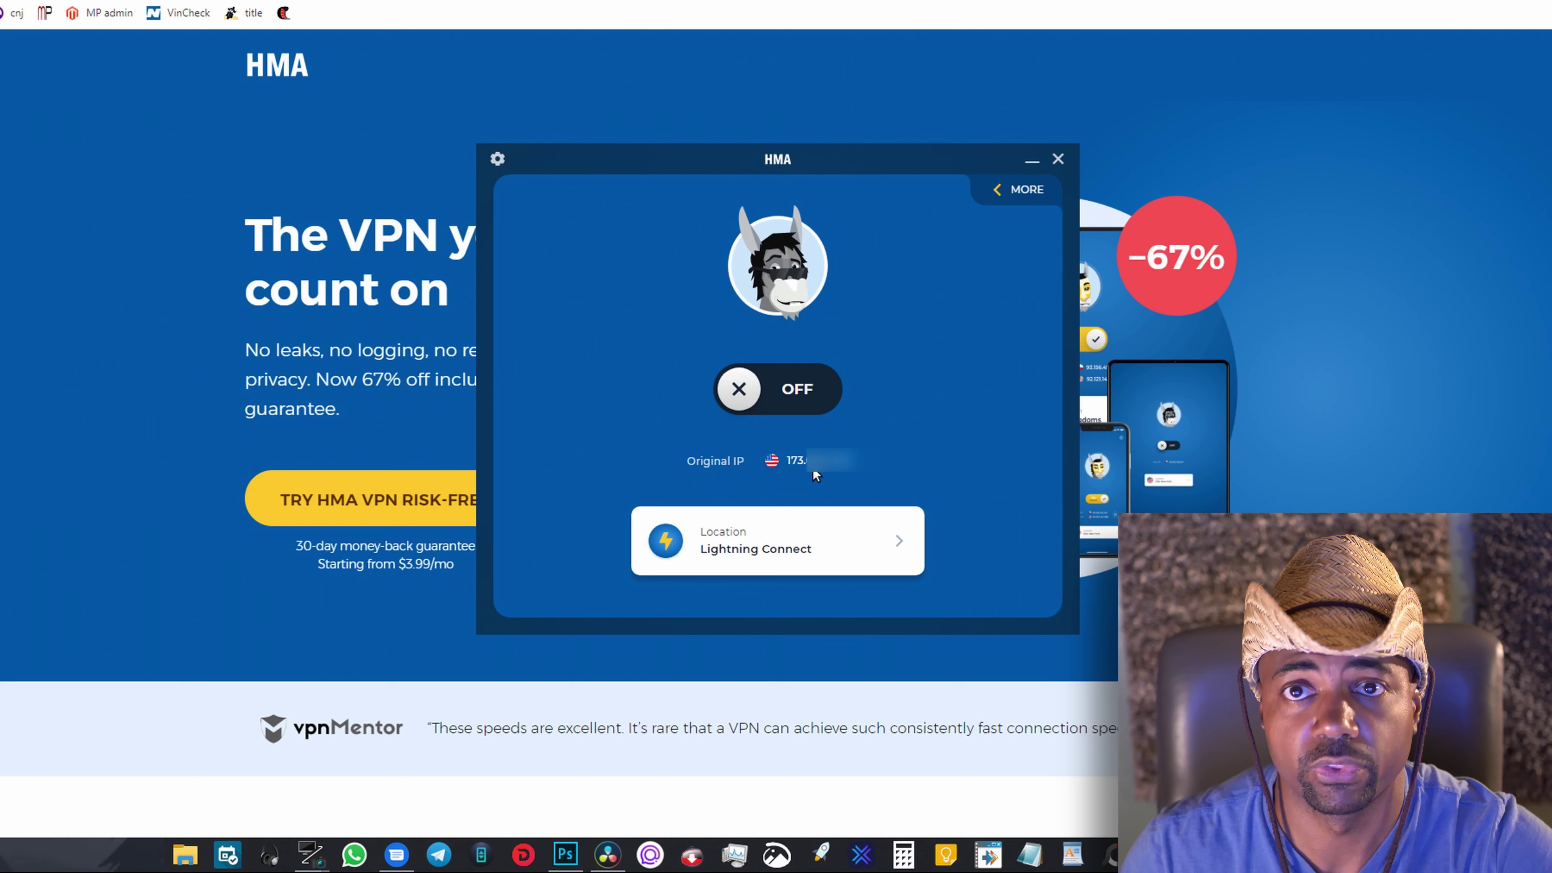
- Connect HMA VPN to the South Africa, Johannesburg server and dismiss the IP Refresh tip
click(893, 547)
click(725, 239)
text(south)
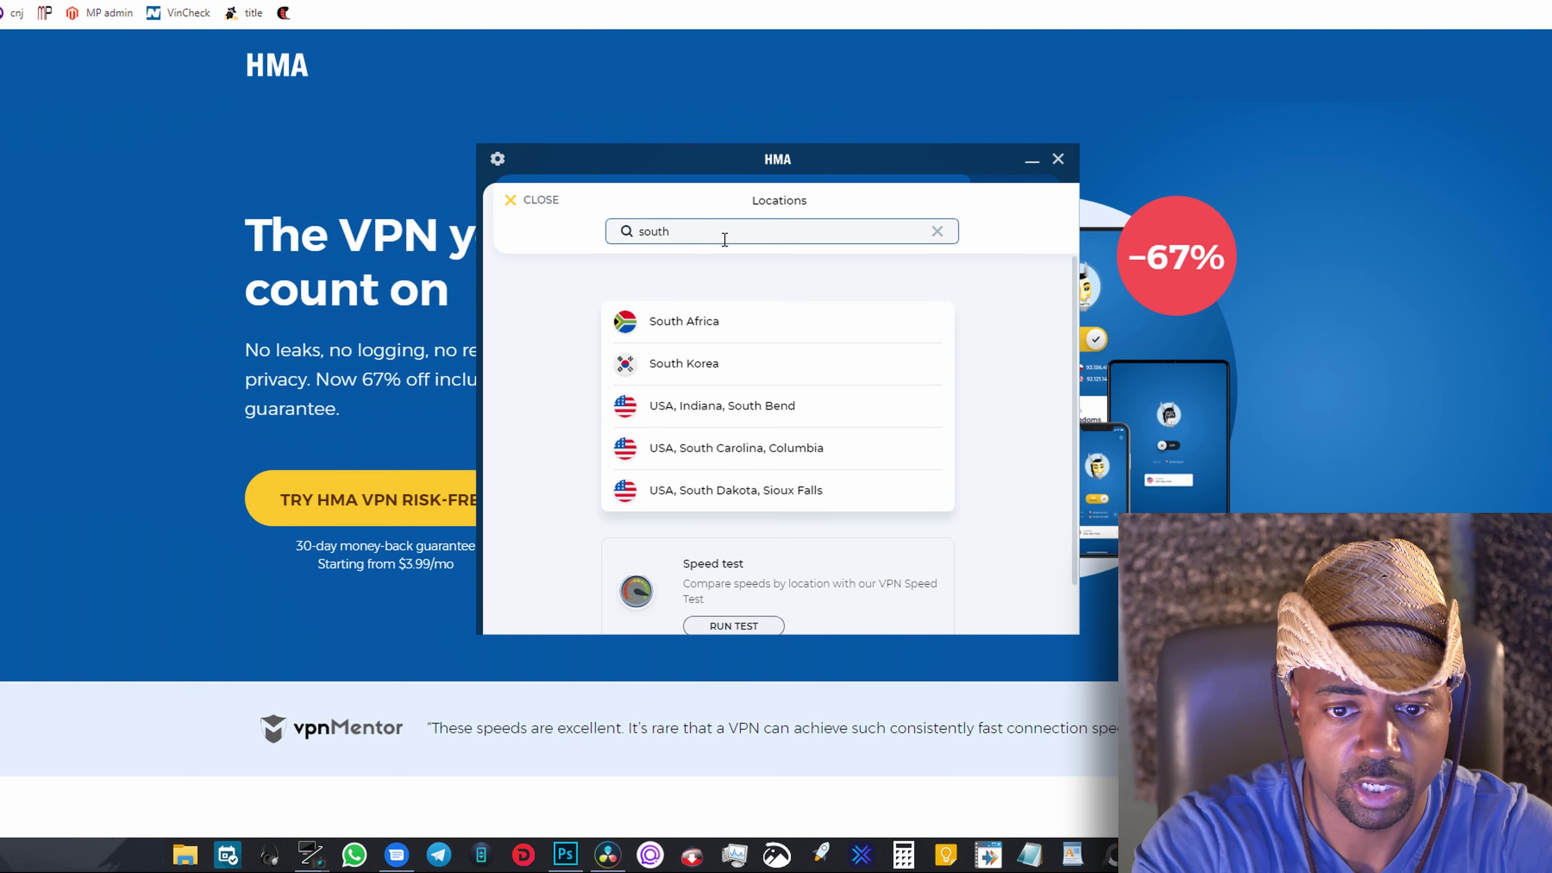
click(685, 324)
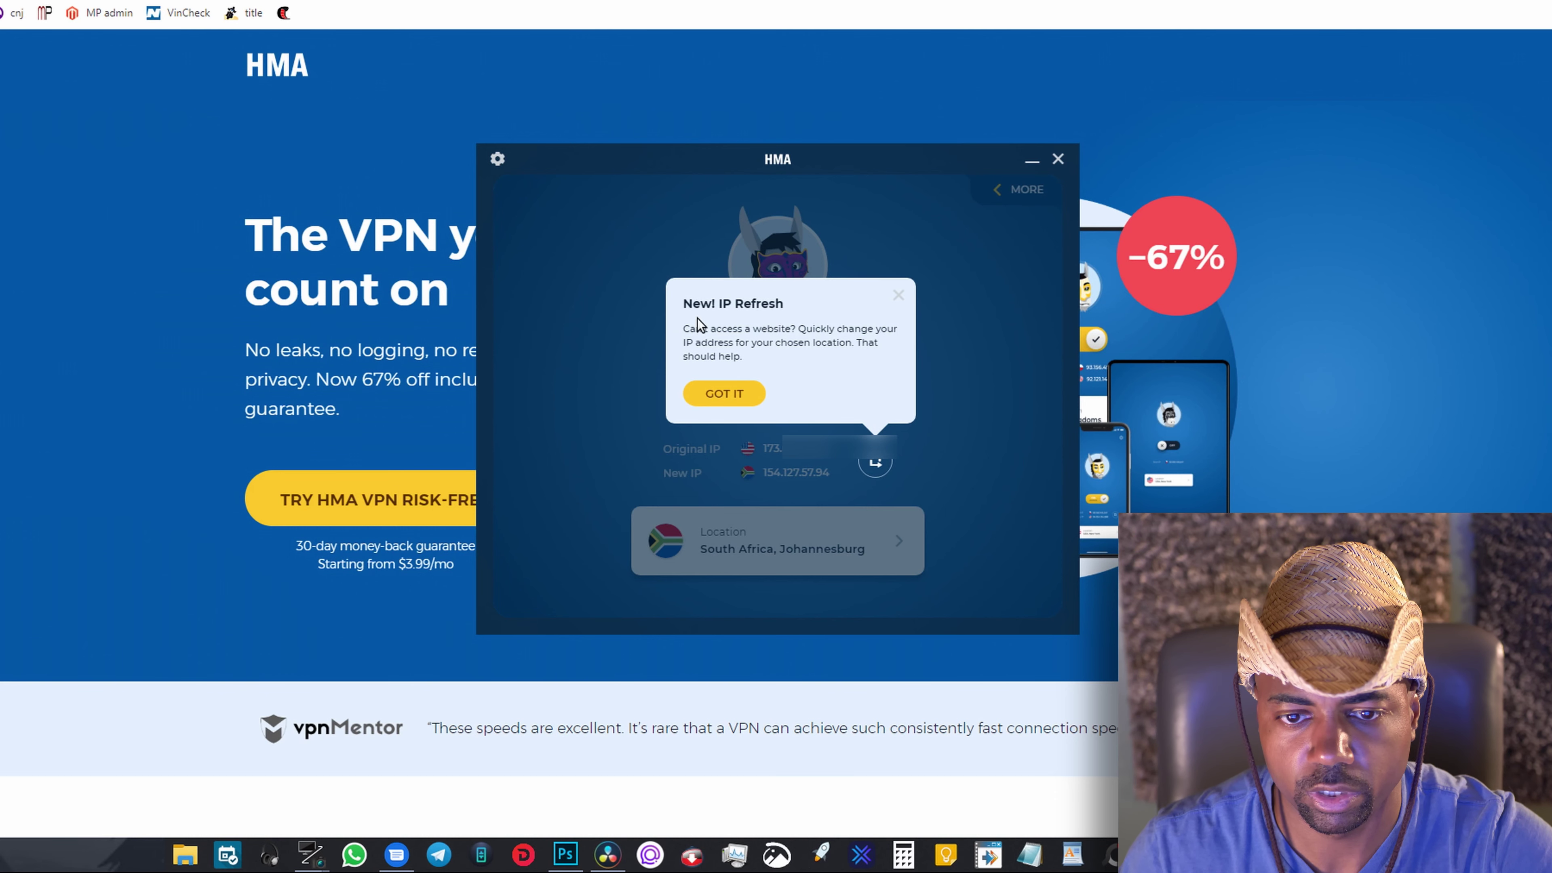
click(898, 296)
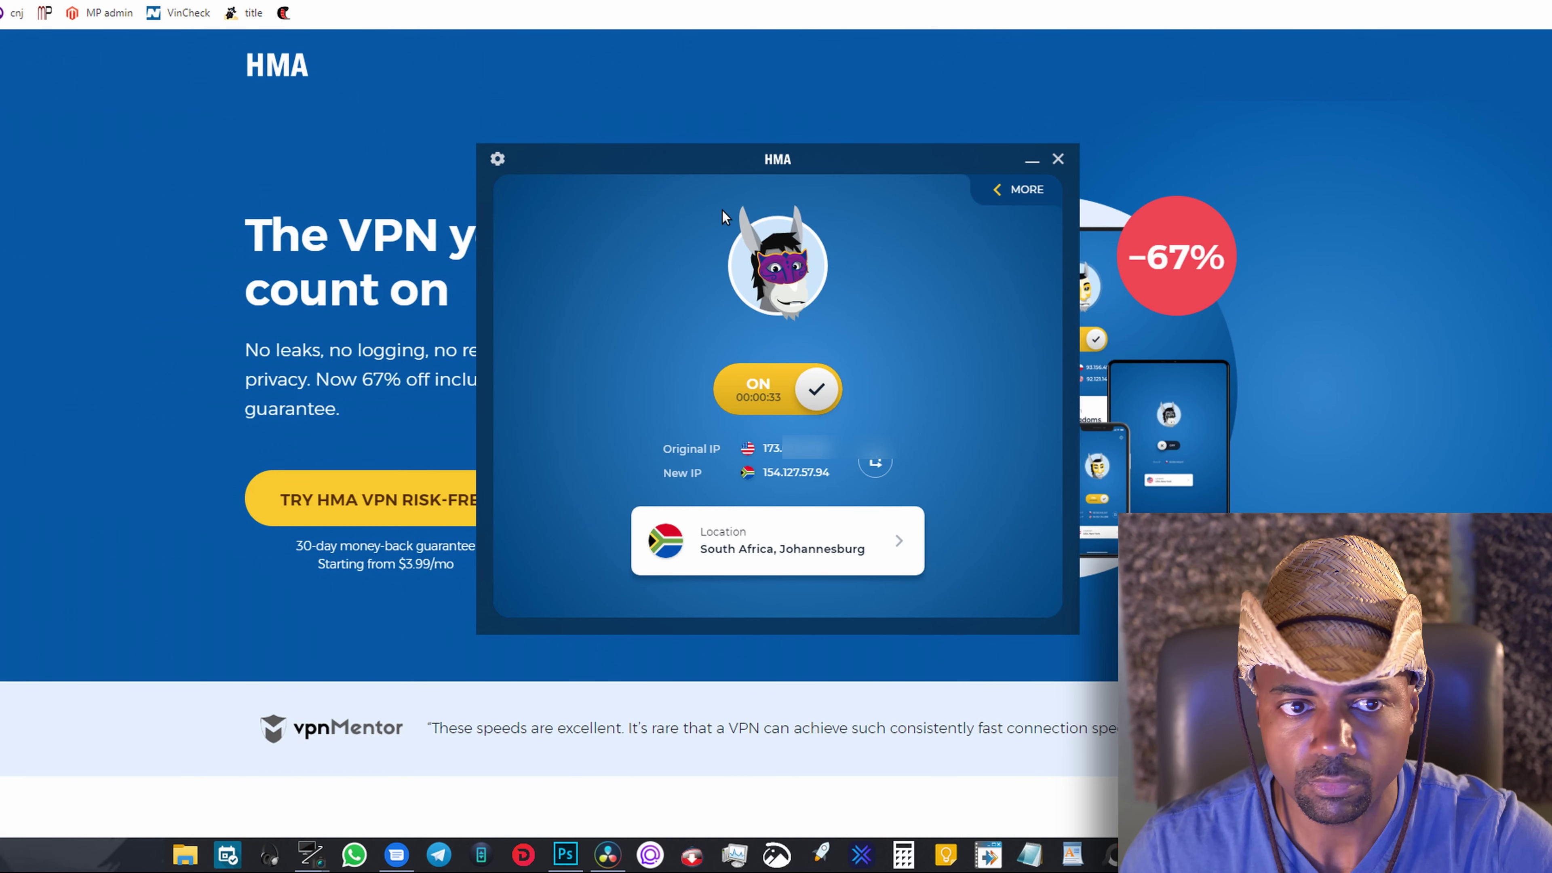
- Minimize HMA, open okex.com from the bookmark and bring up the Sign Up form
click(1032, 165)
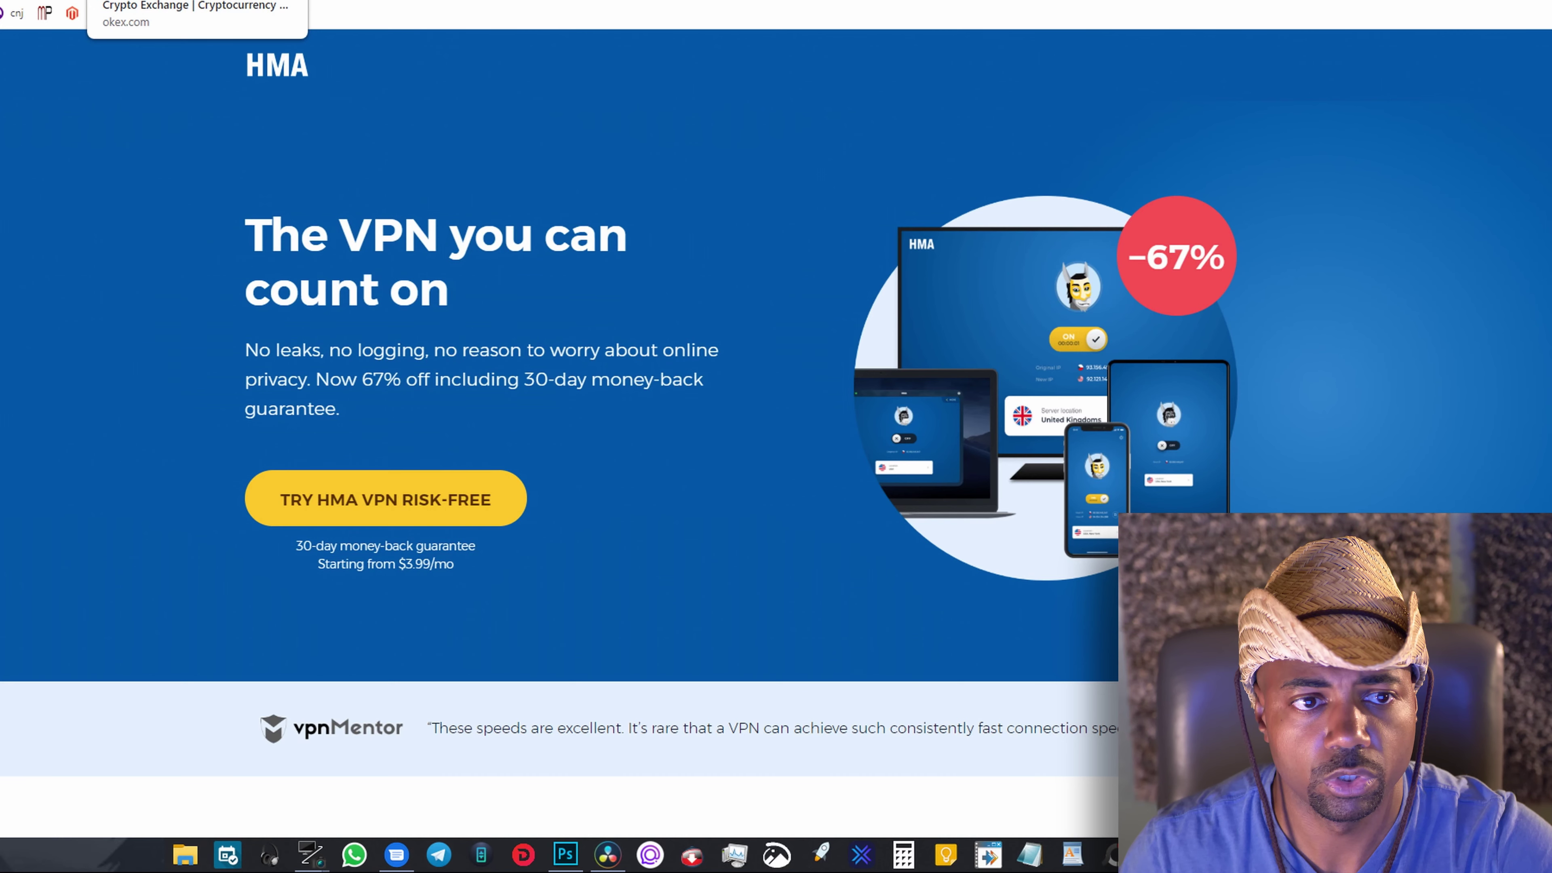
click(283, 12)
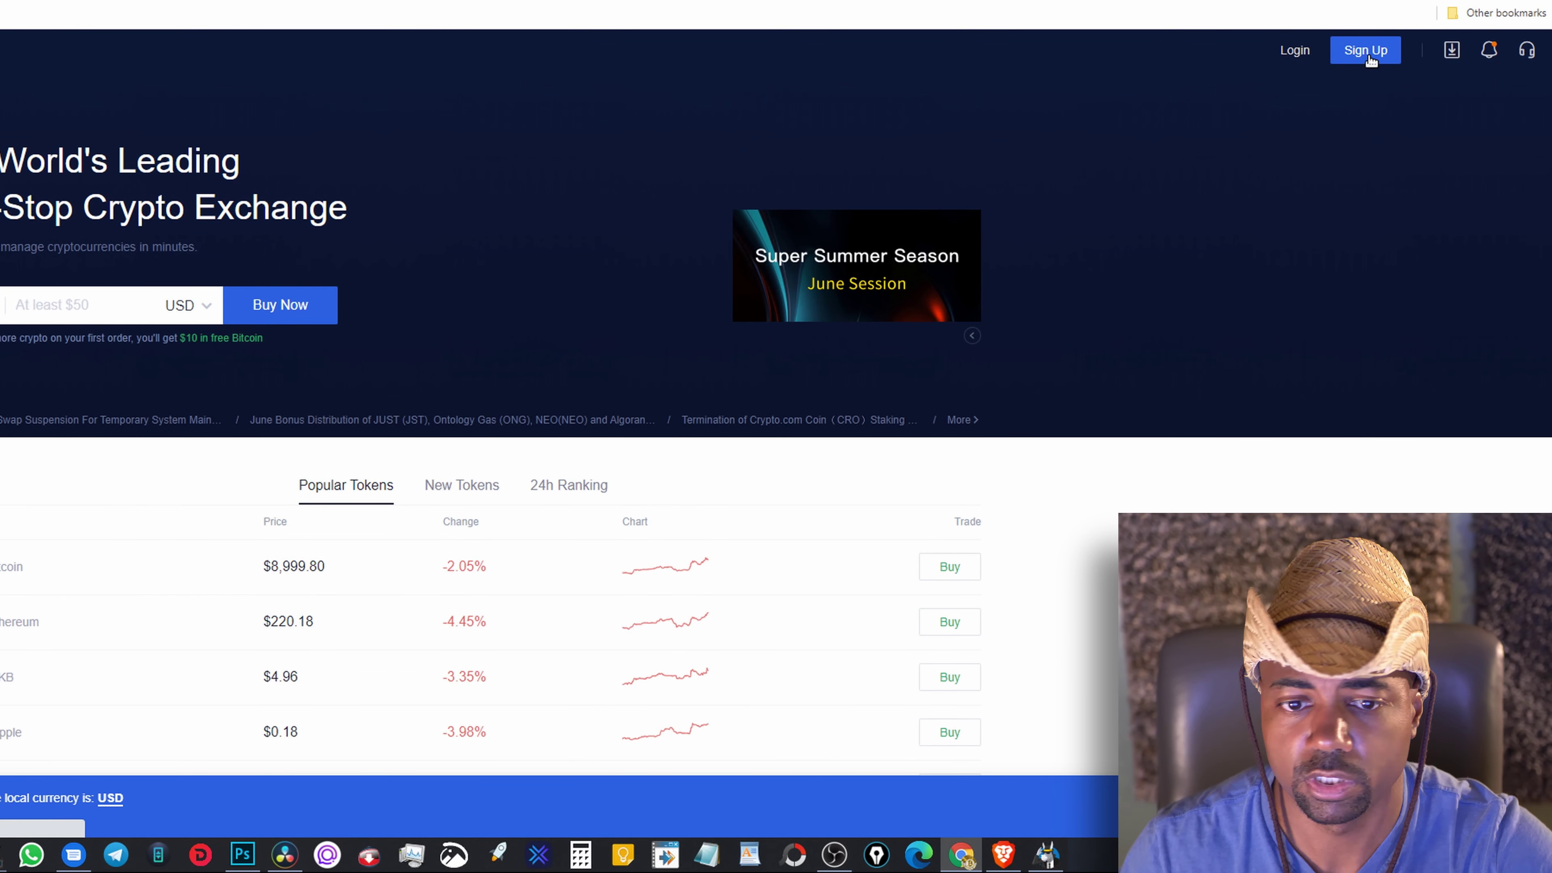
click(1339, 60)
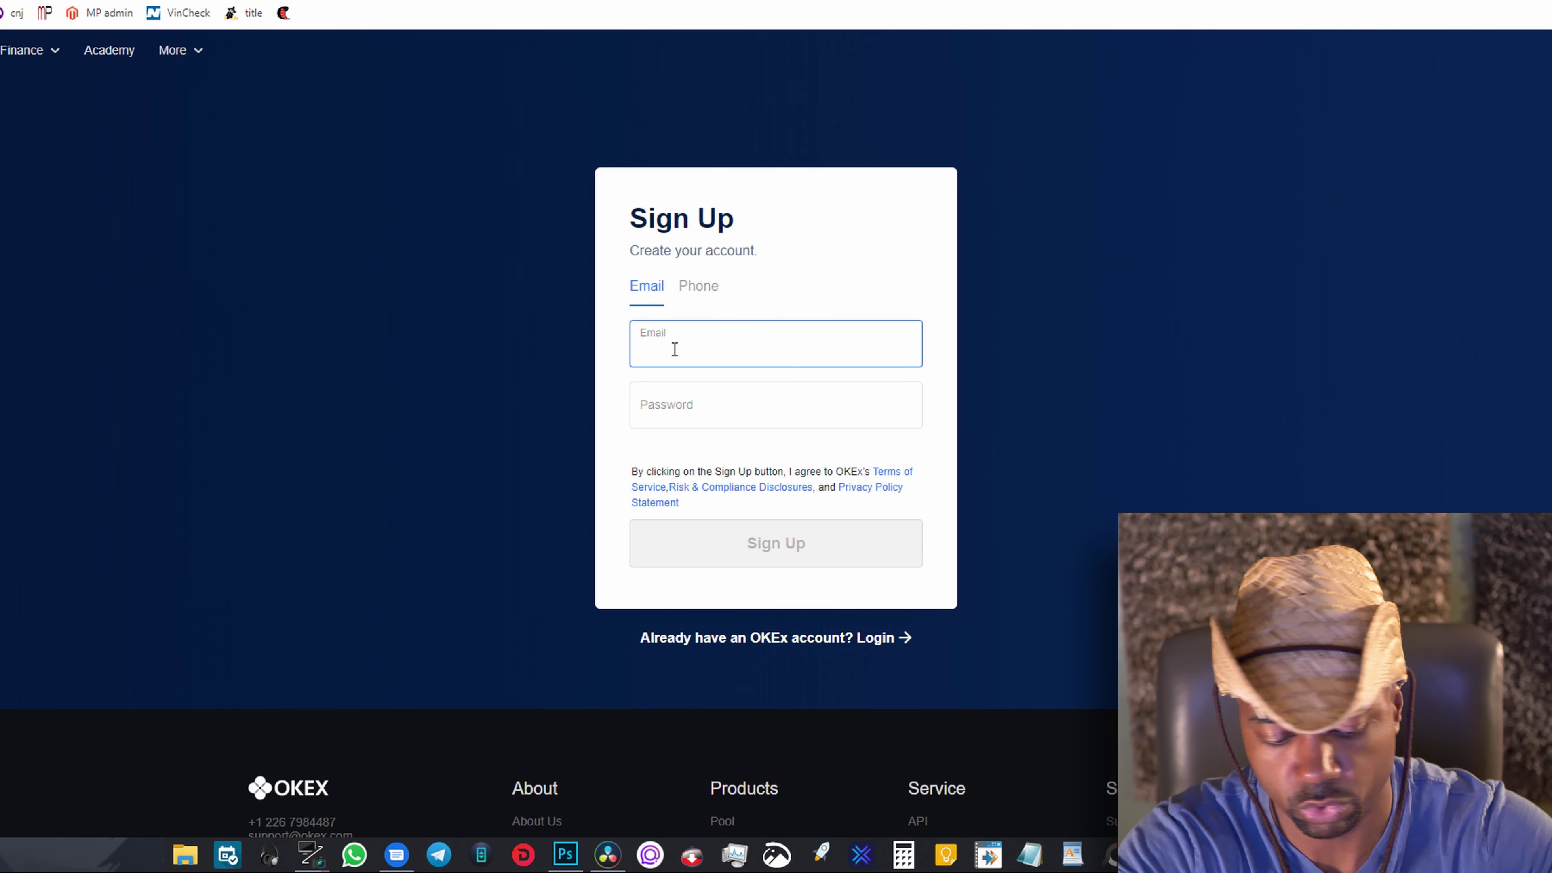
- Enter the new account's email address and a strong password, then submit the sign-up
text(m)
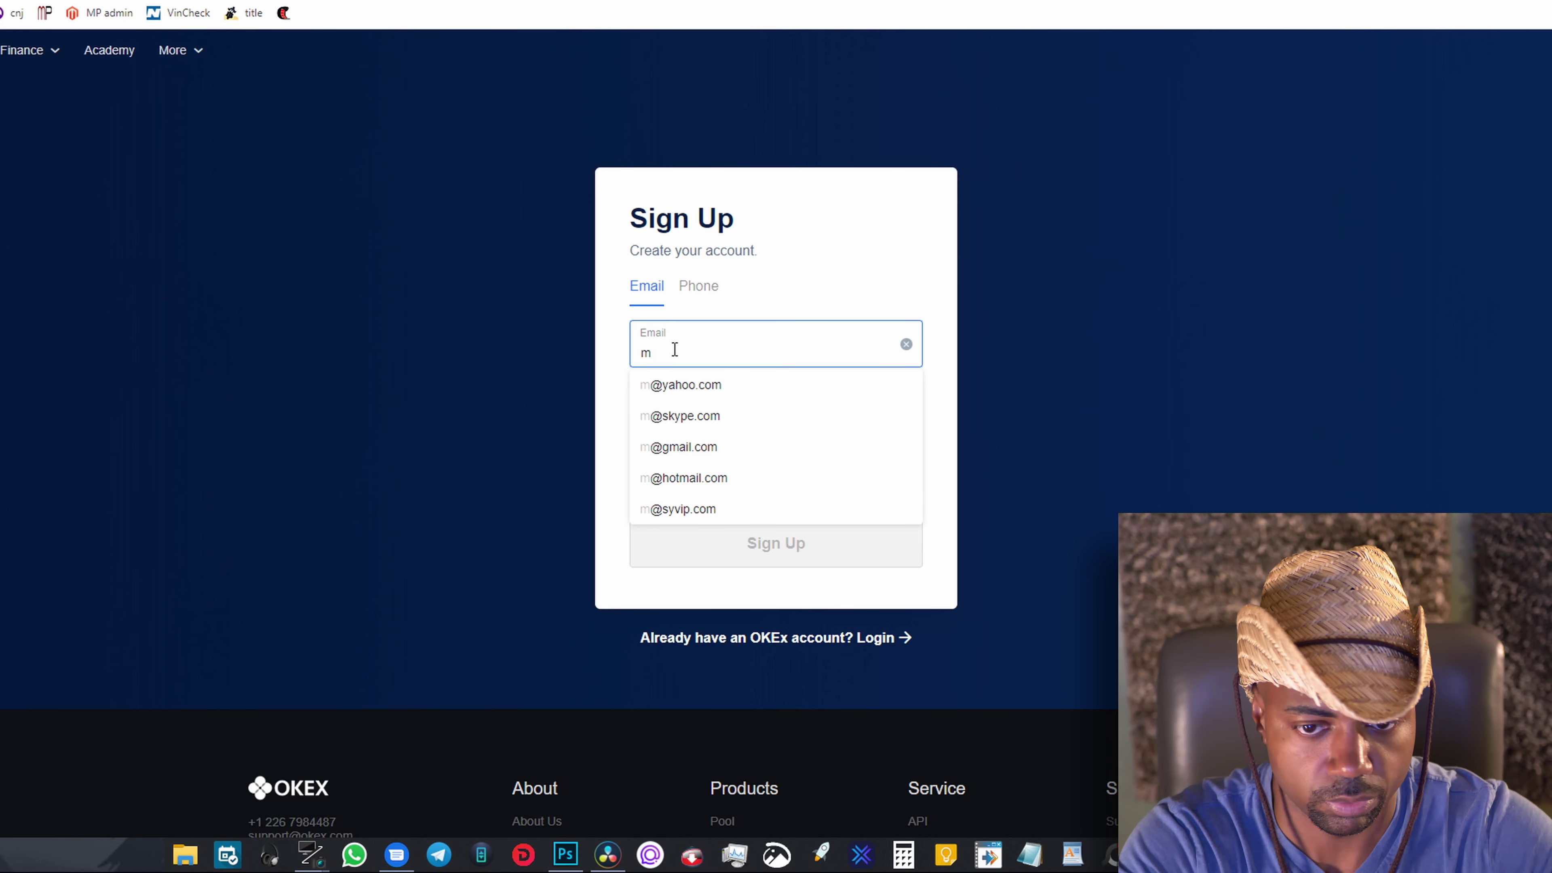
text(fa)
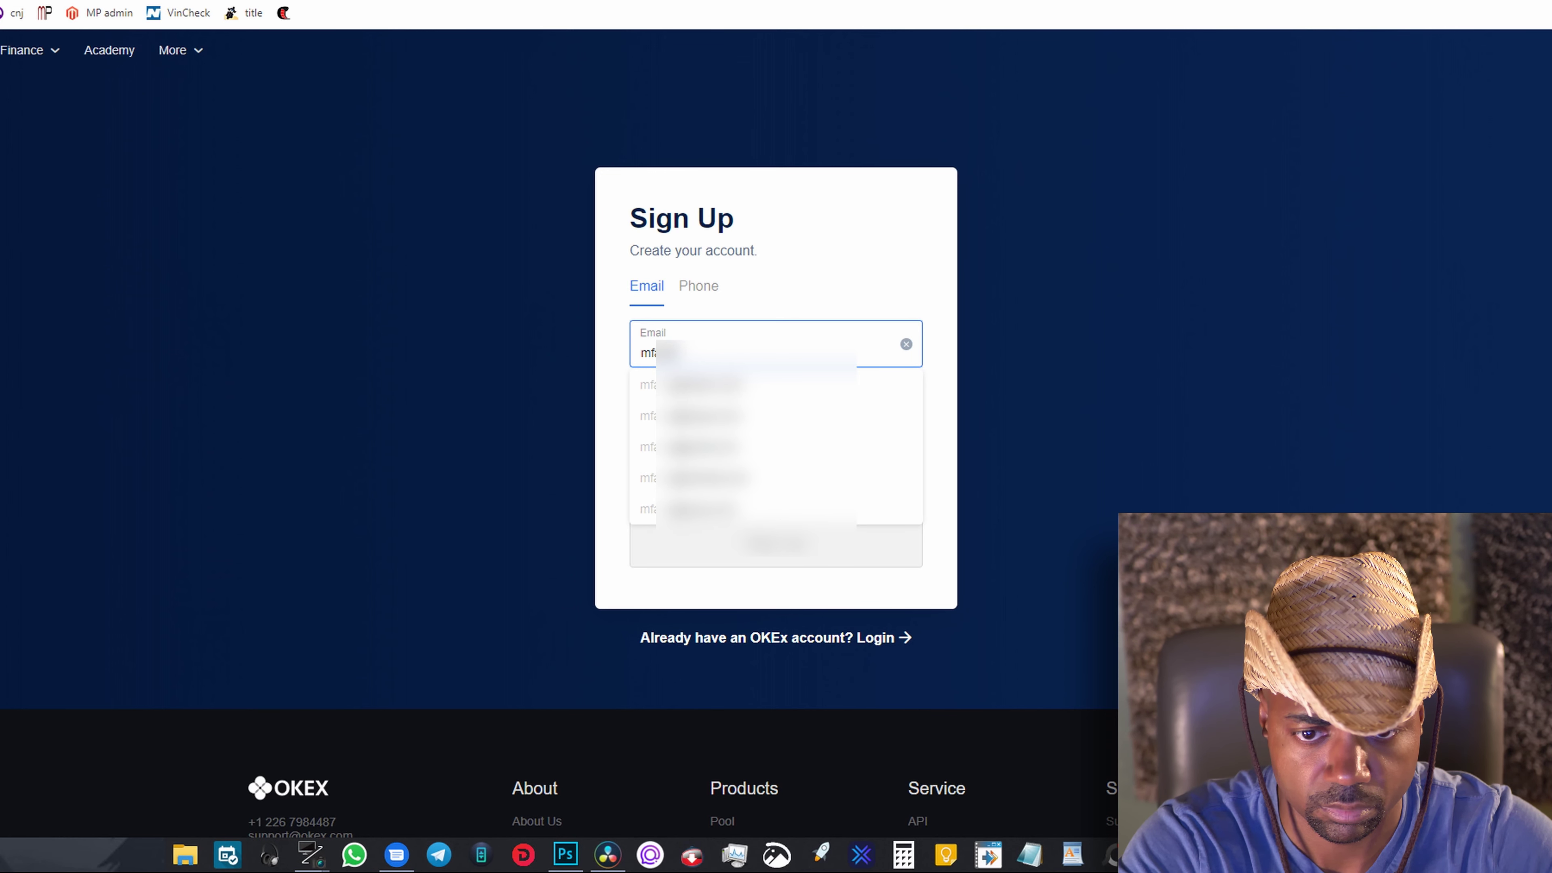
text(...)
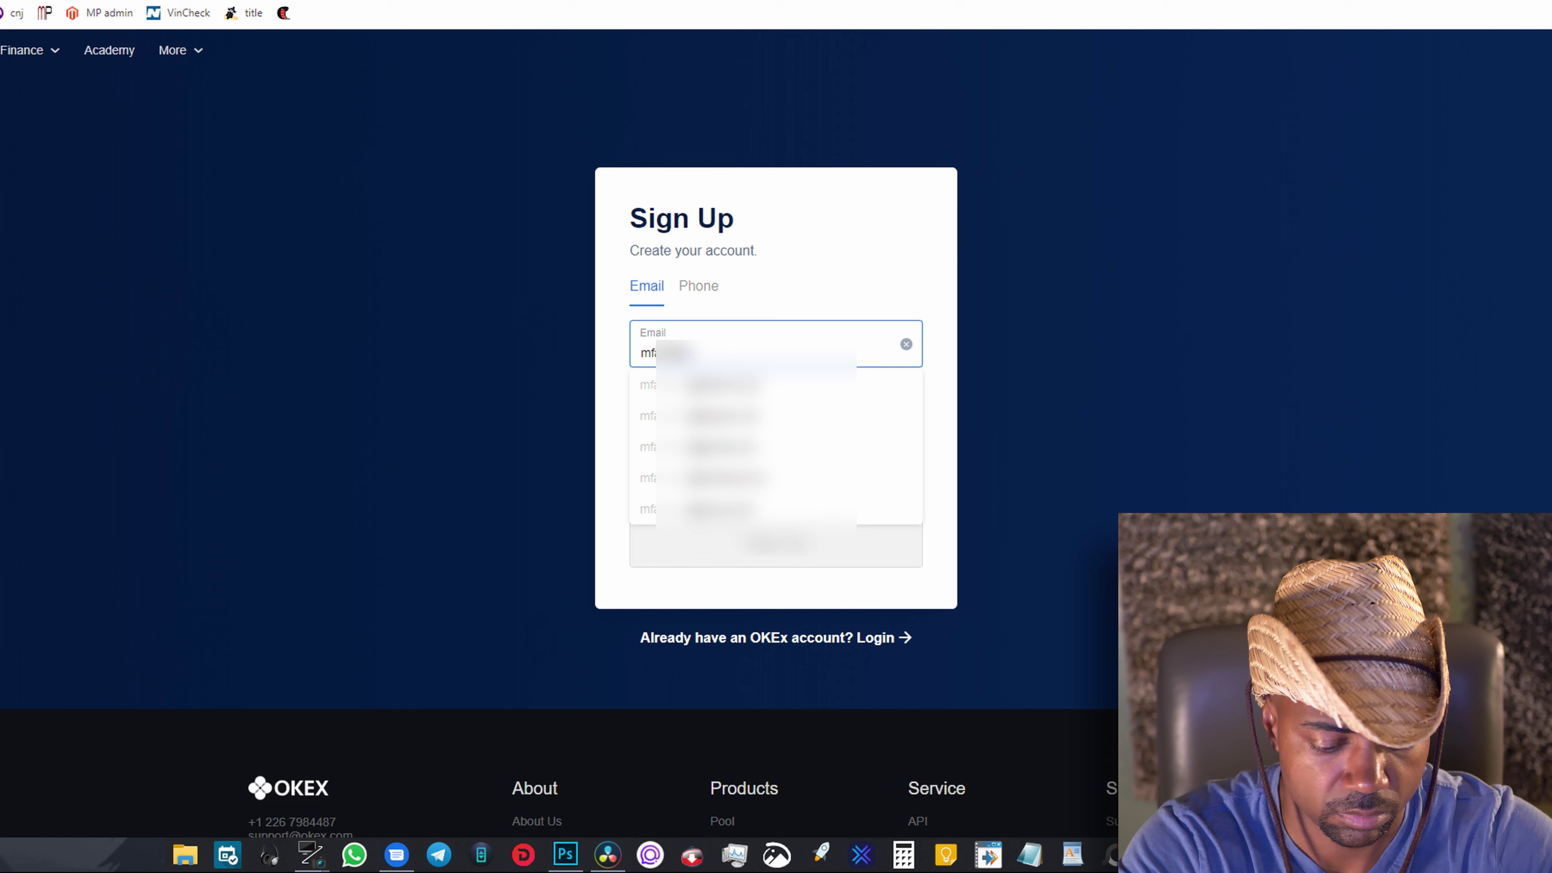
text(..)
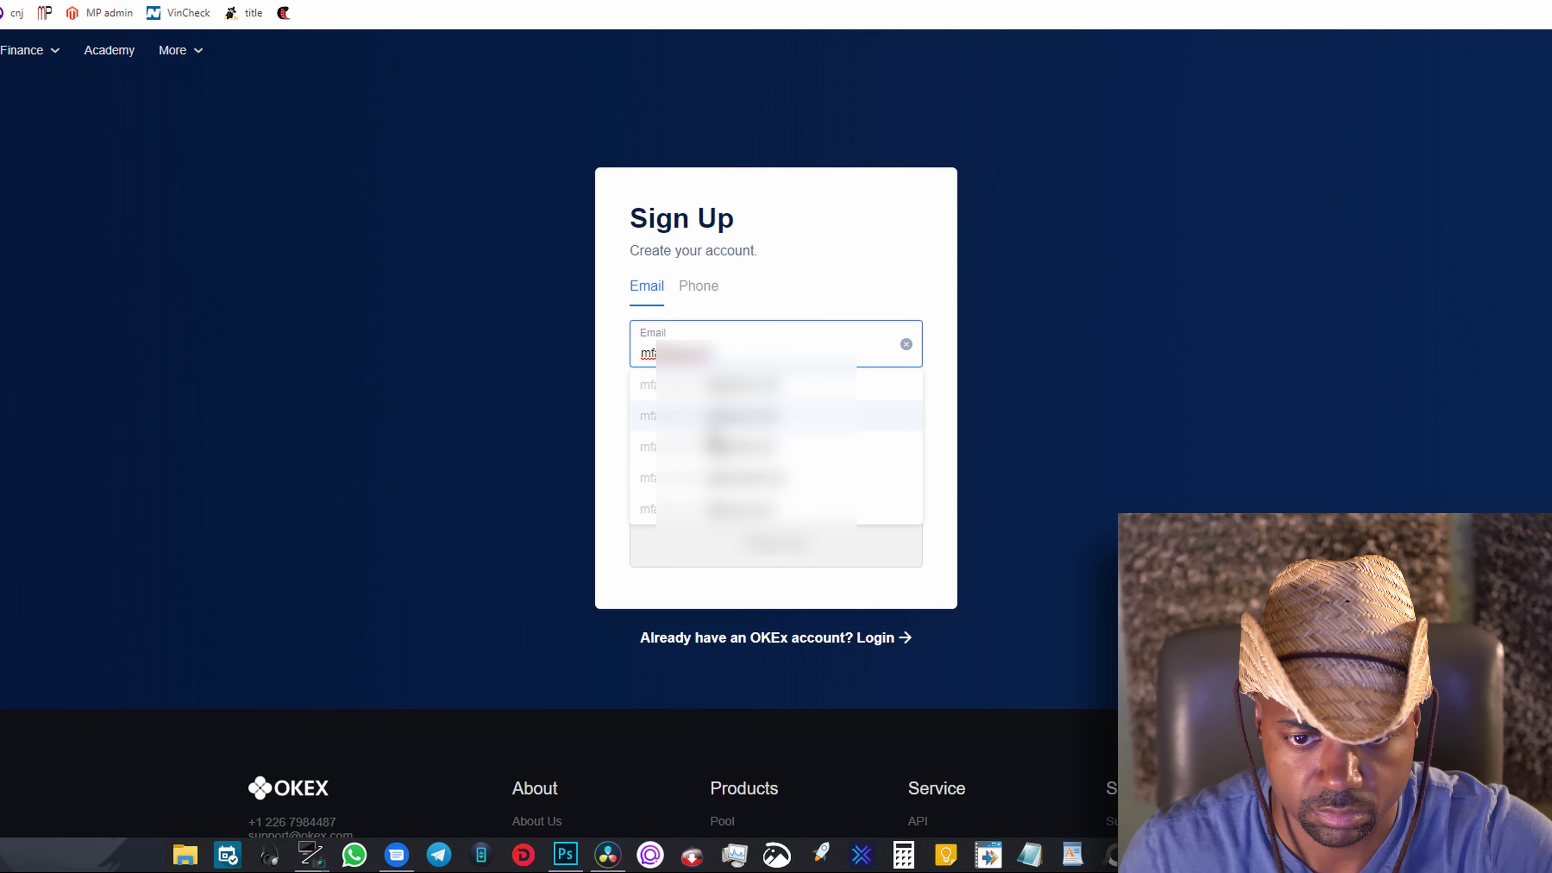
click(719, 446)
click(728, 420)
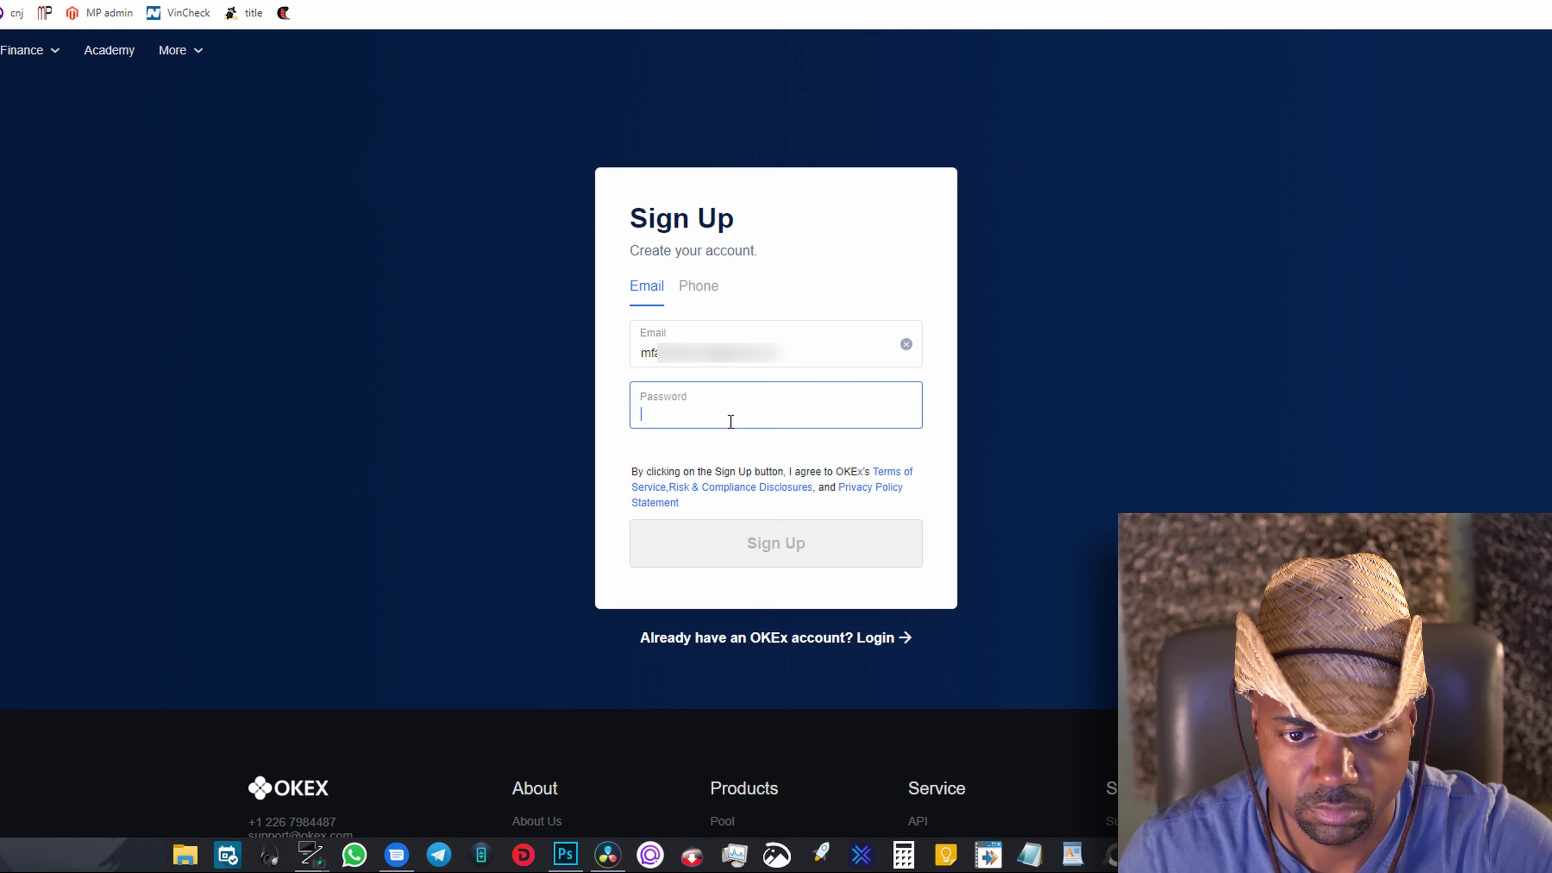
text(••)
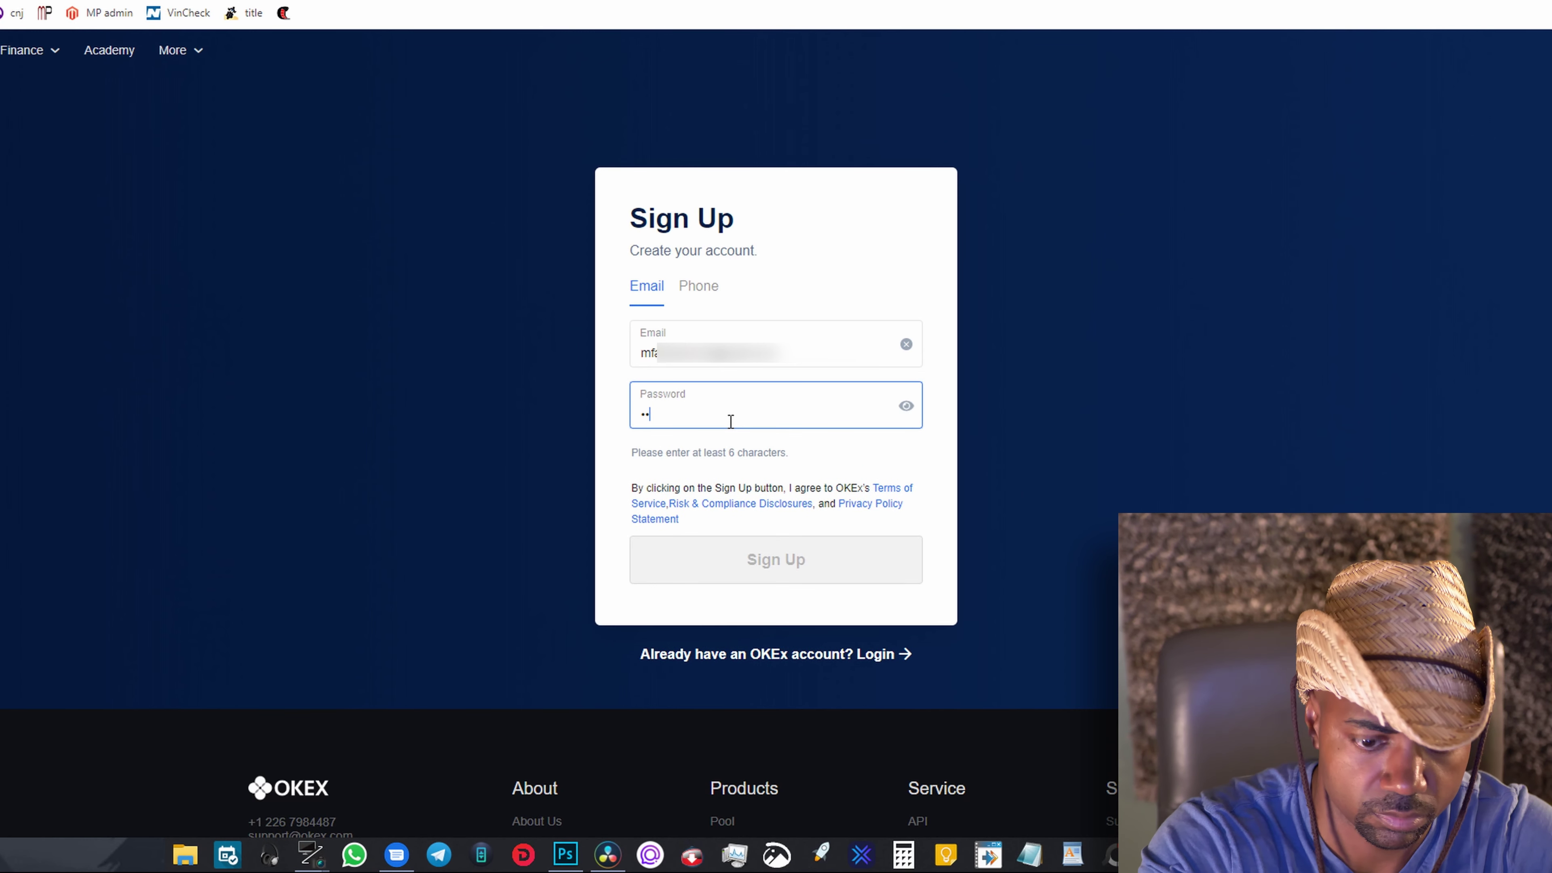
text(••••)
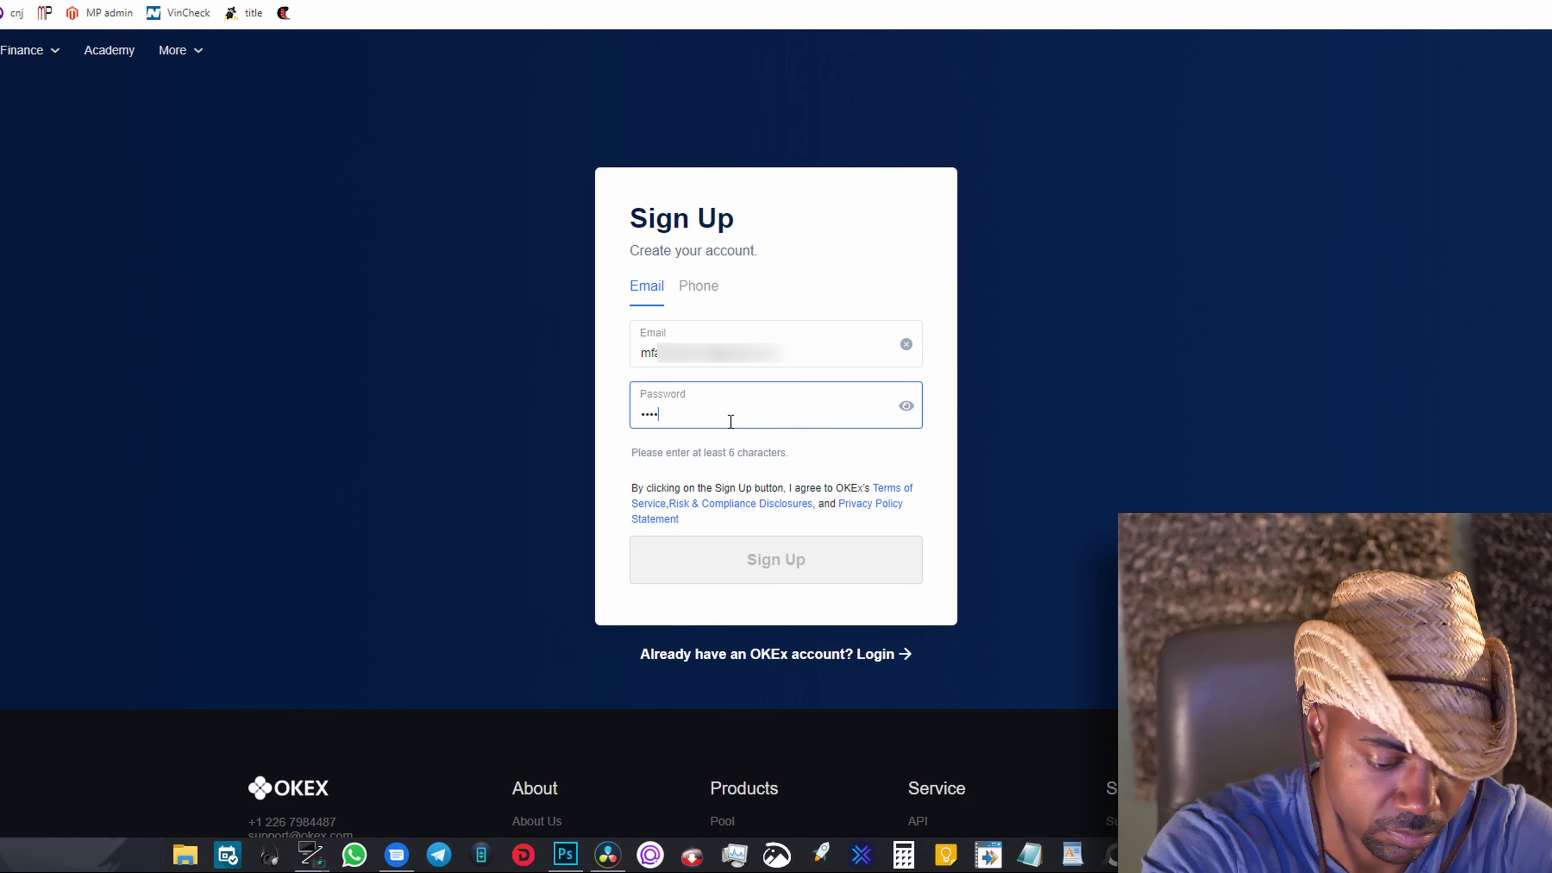
text(••)
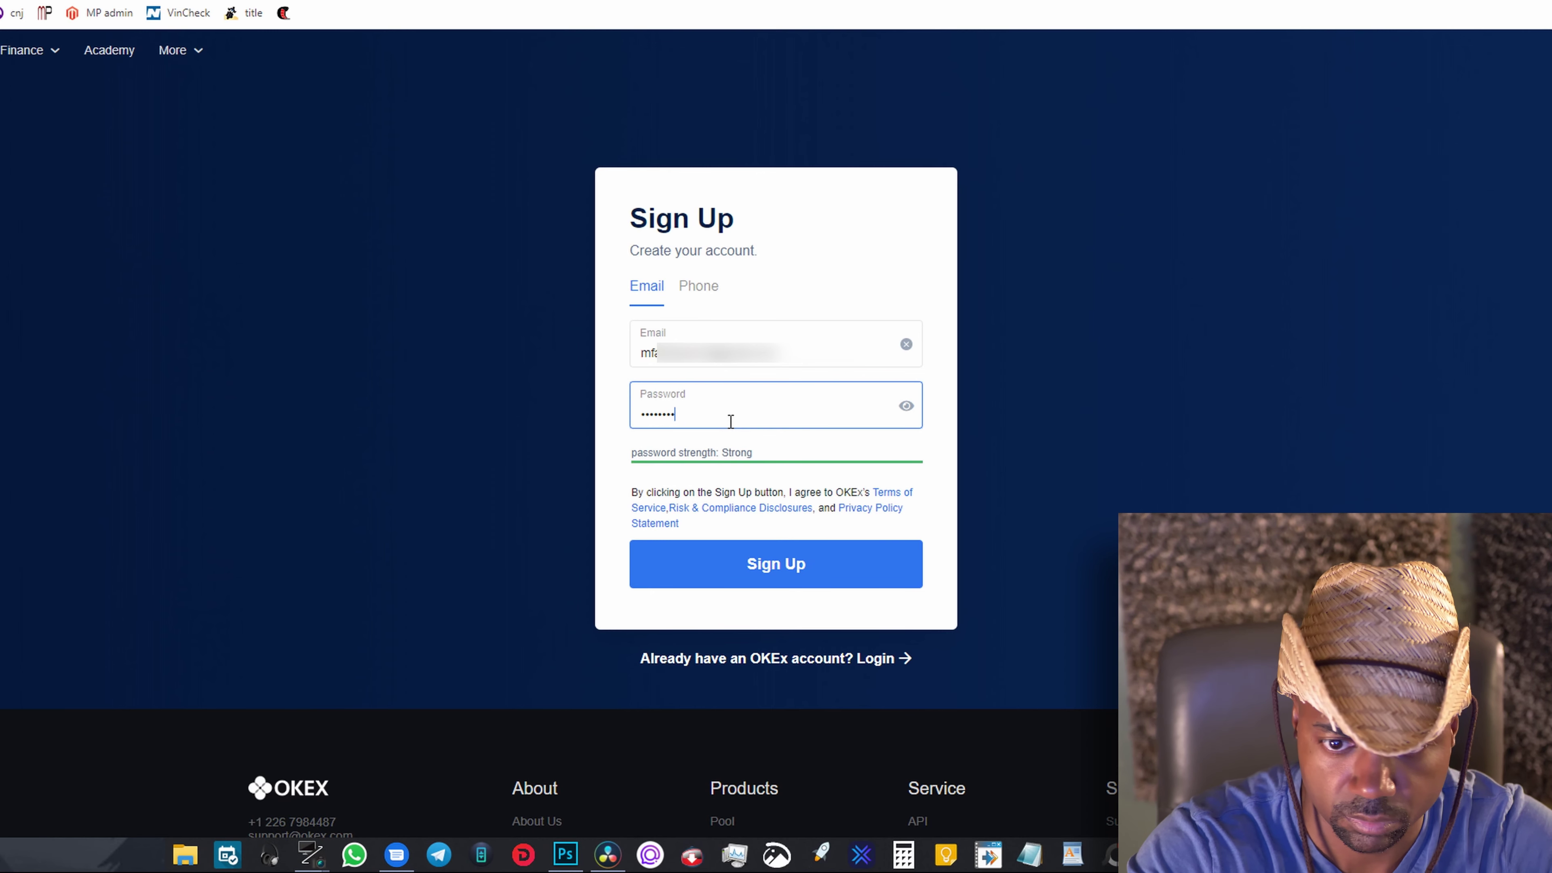
click(783, 565)
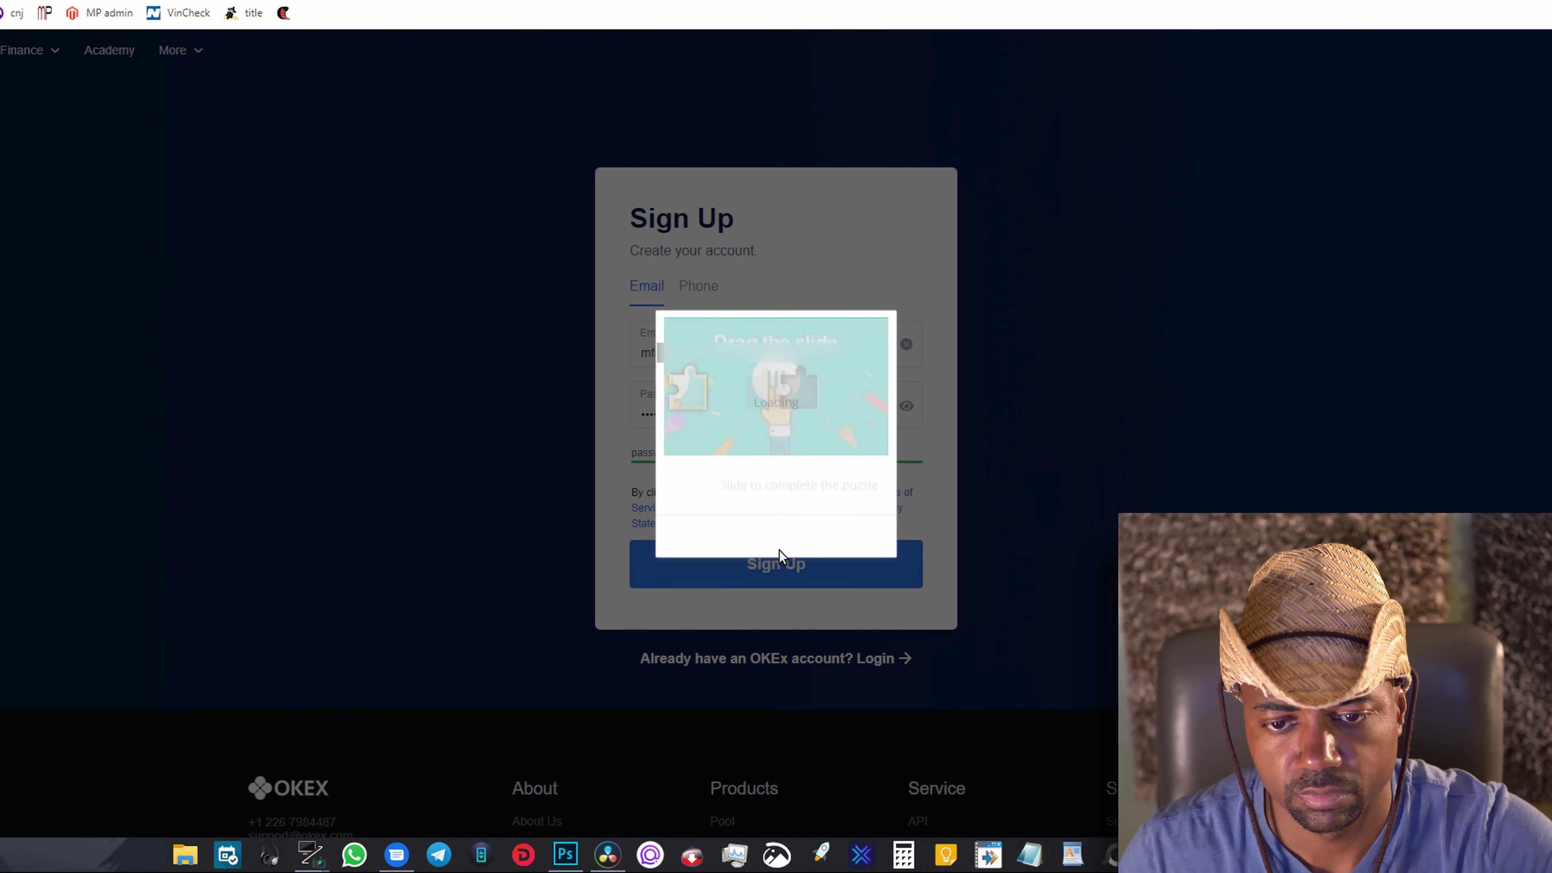
- Solve the slide puzzle and enter the emailed verification code fetched from Gmail
drag(689, 487, 798, 488)
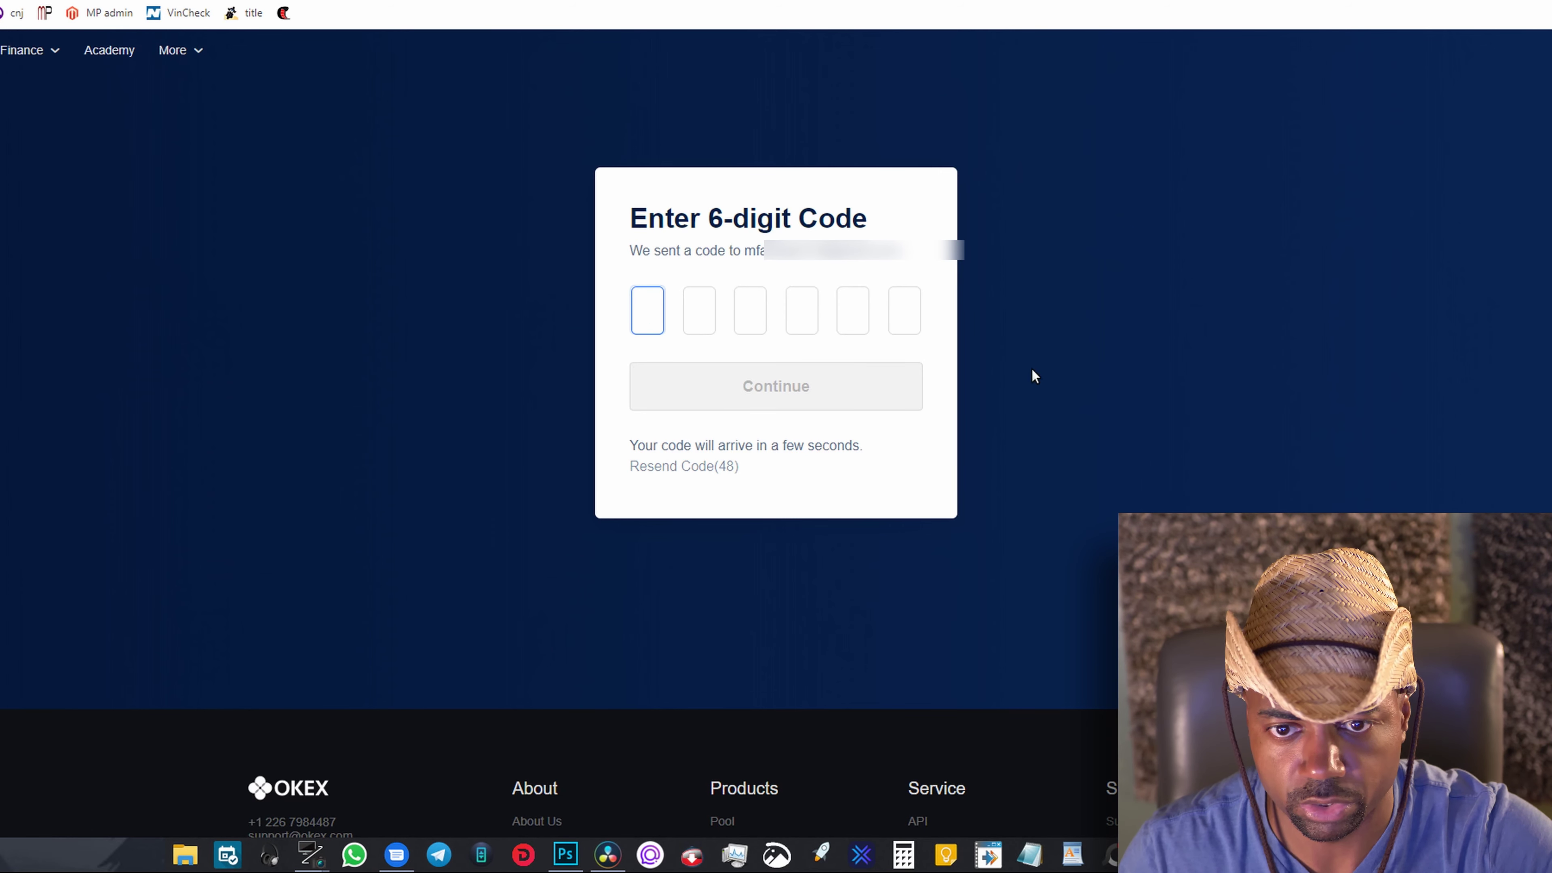
key(alt+Tab)
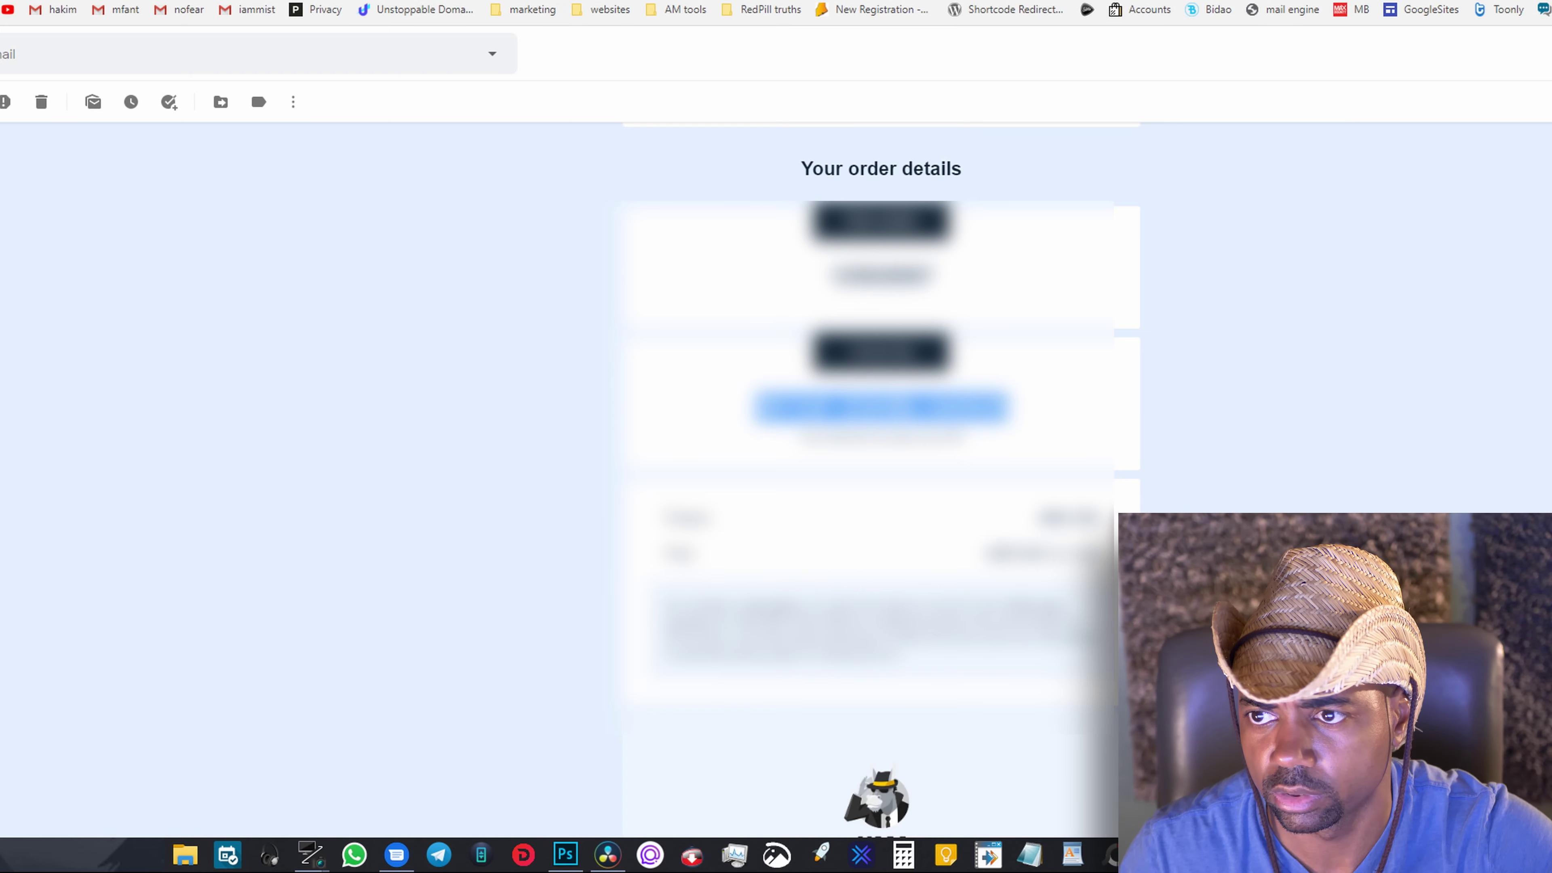
key(alt+Tab)
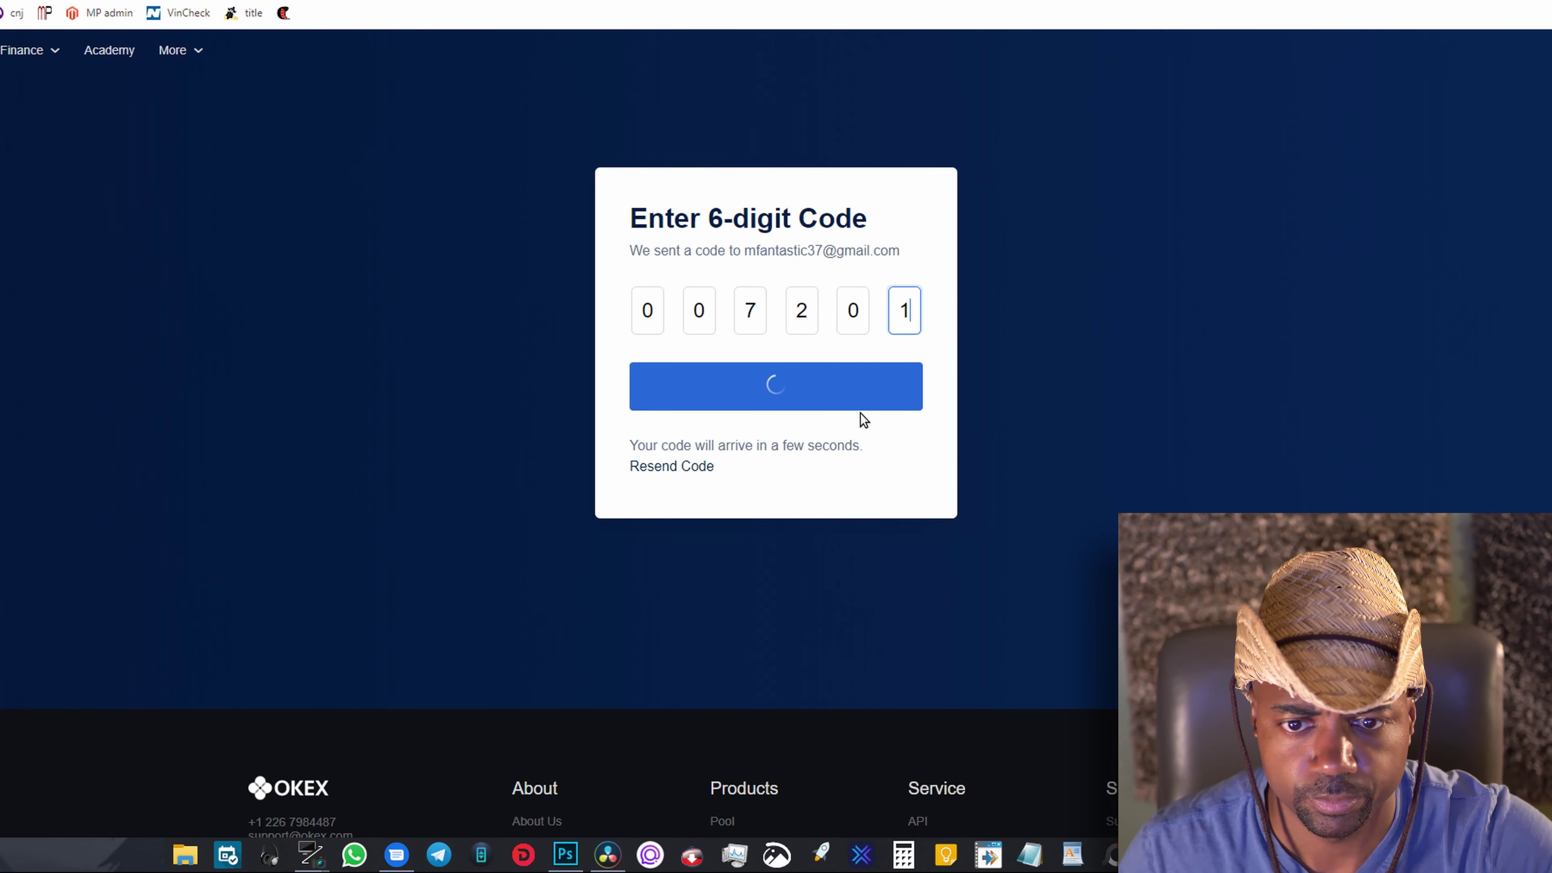
- Submit the entered verification code with Continue to reach the signed-in home page
click(769, 388)
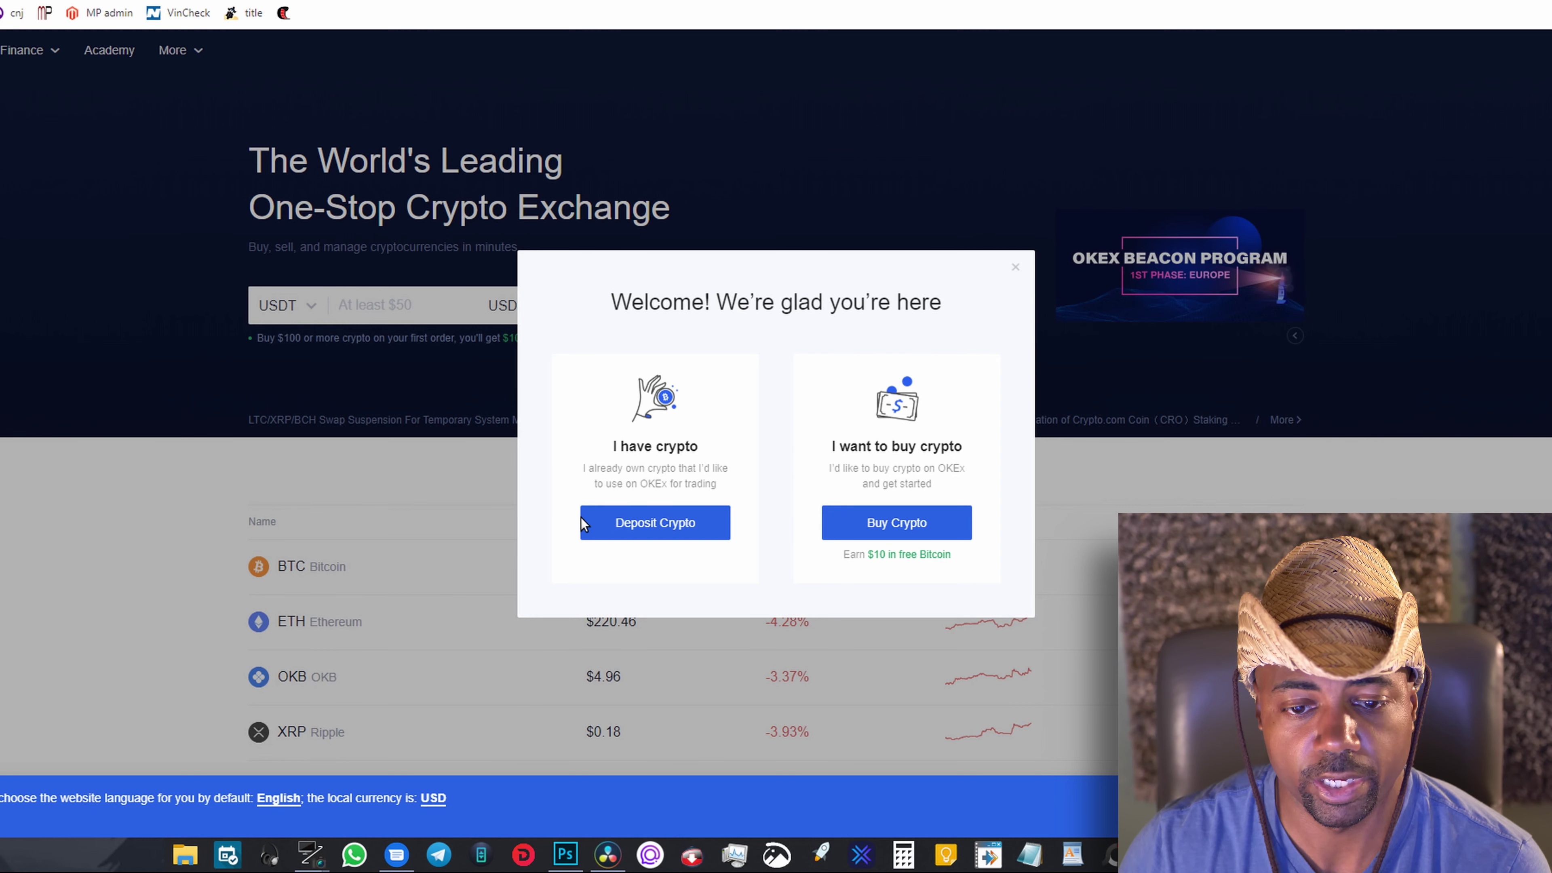
- Go to Deposit Crypto, then open Assets > My Assets showing a 0.0000 BTC balance
click(657, 527)
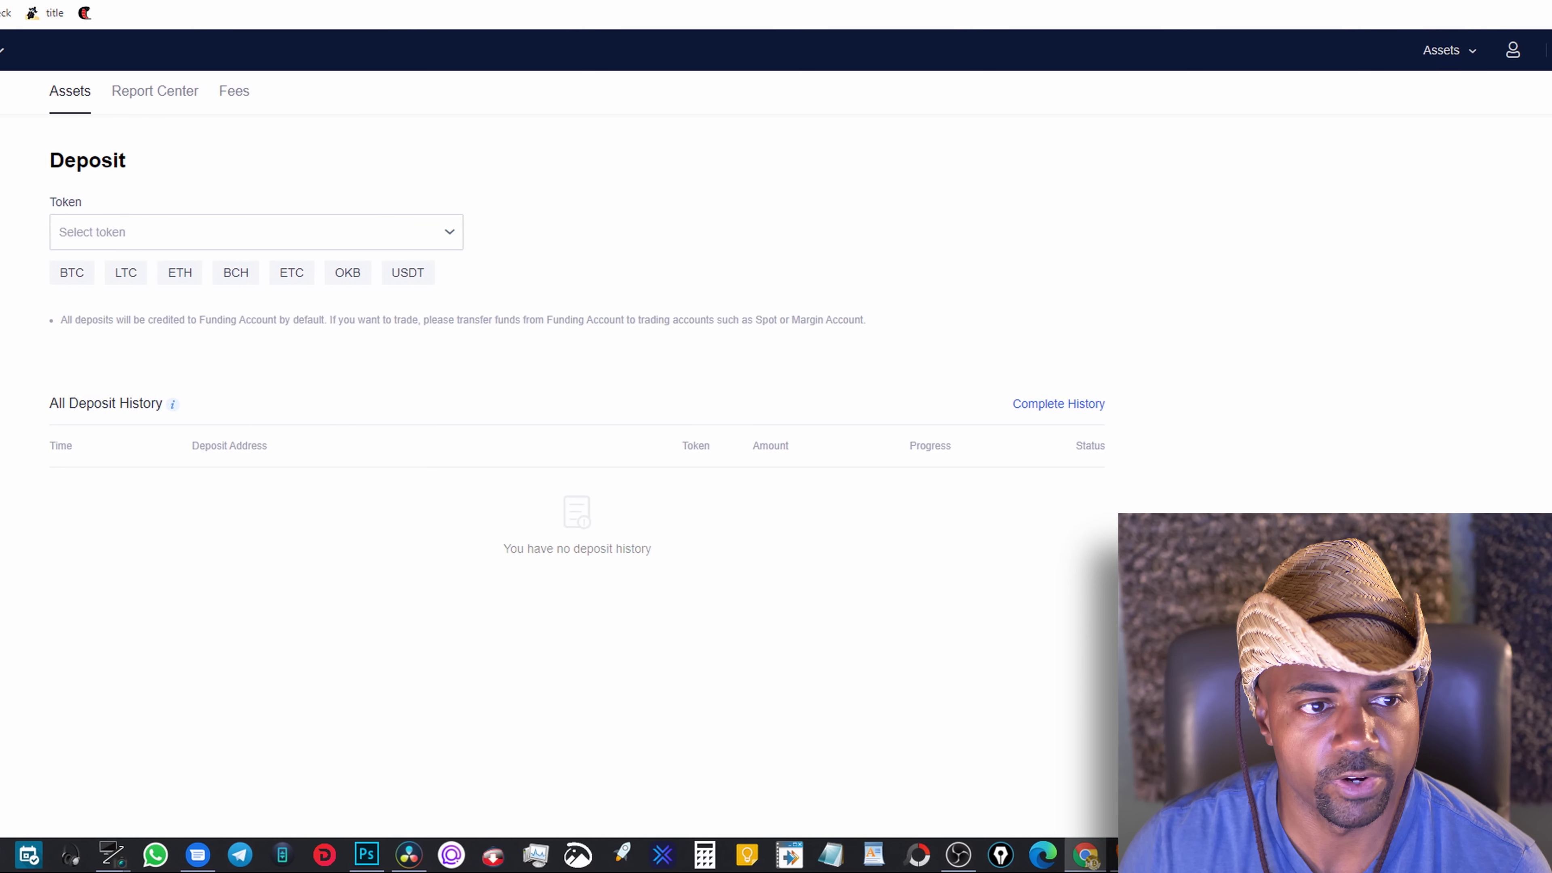
mouse_move(1338, 54)
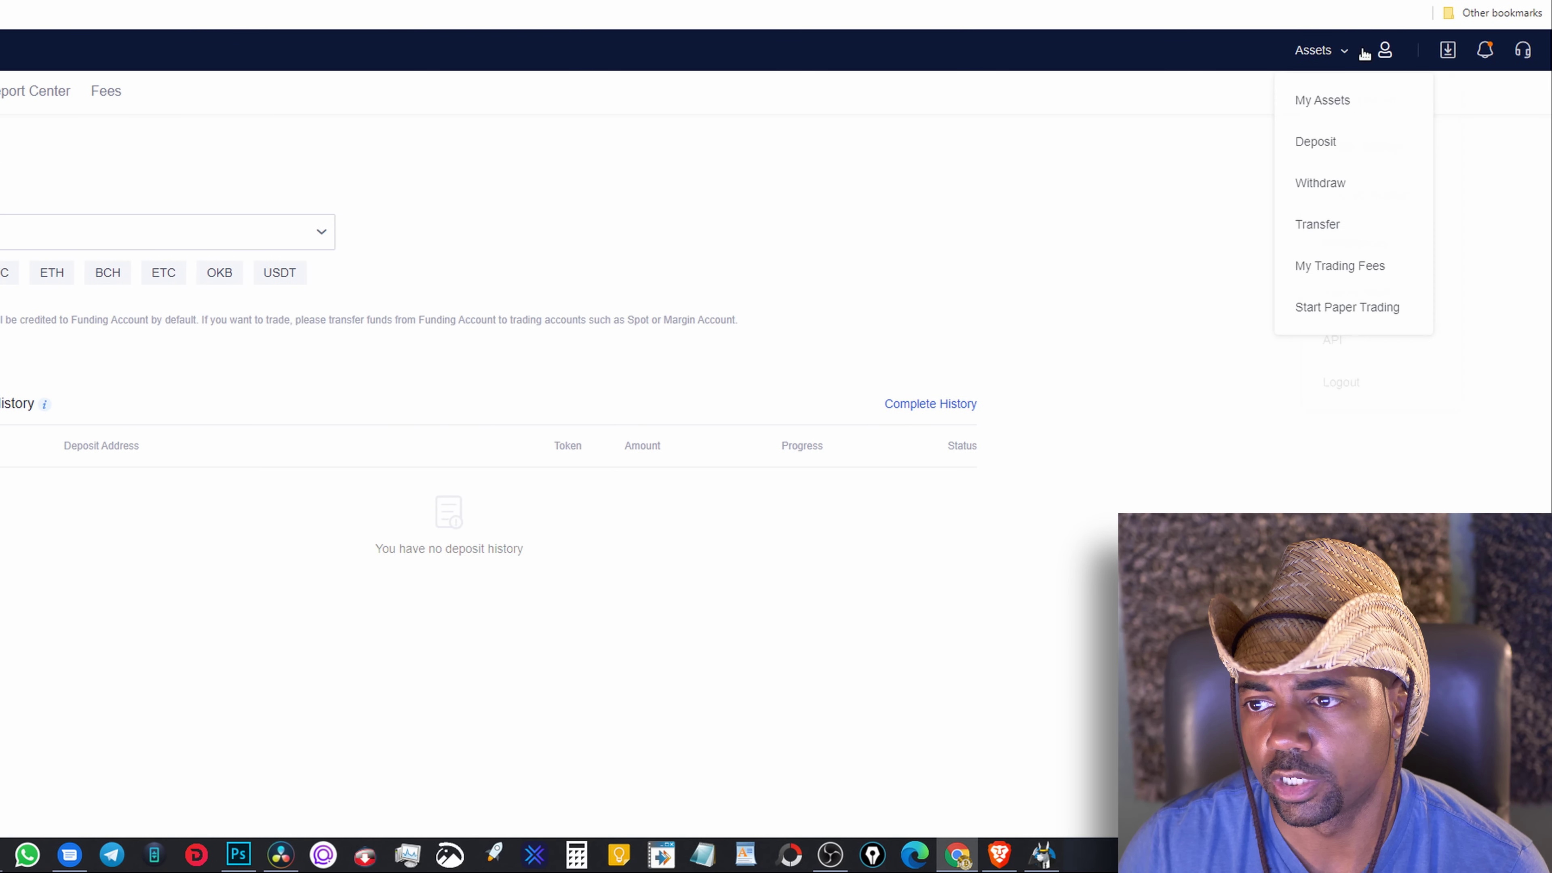
mouse_move(1389, 55)
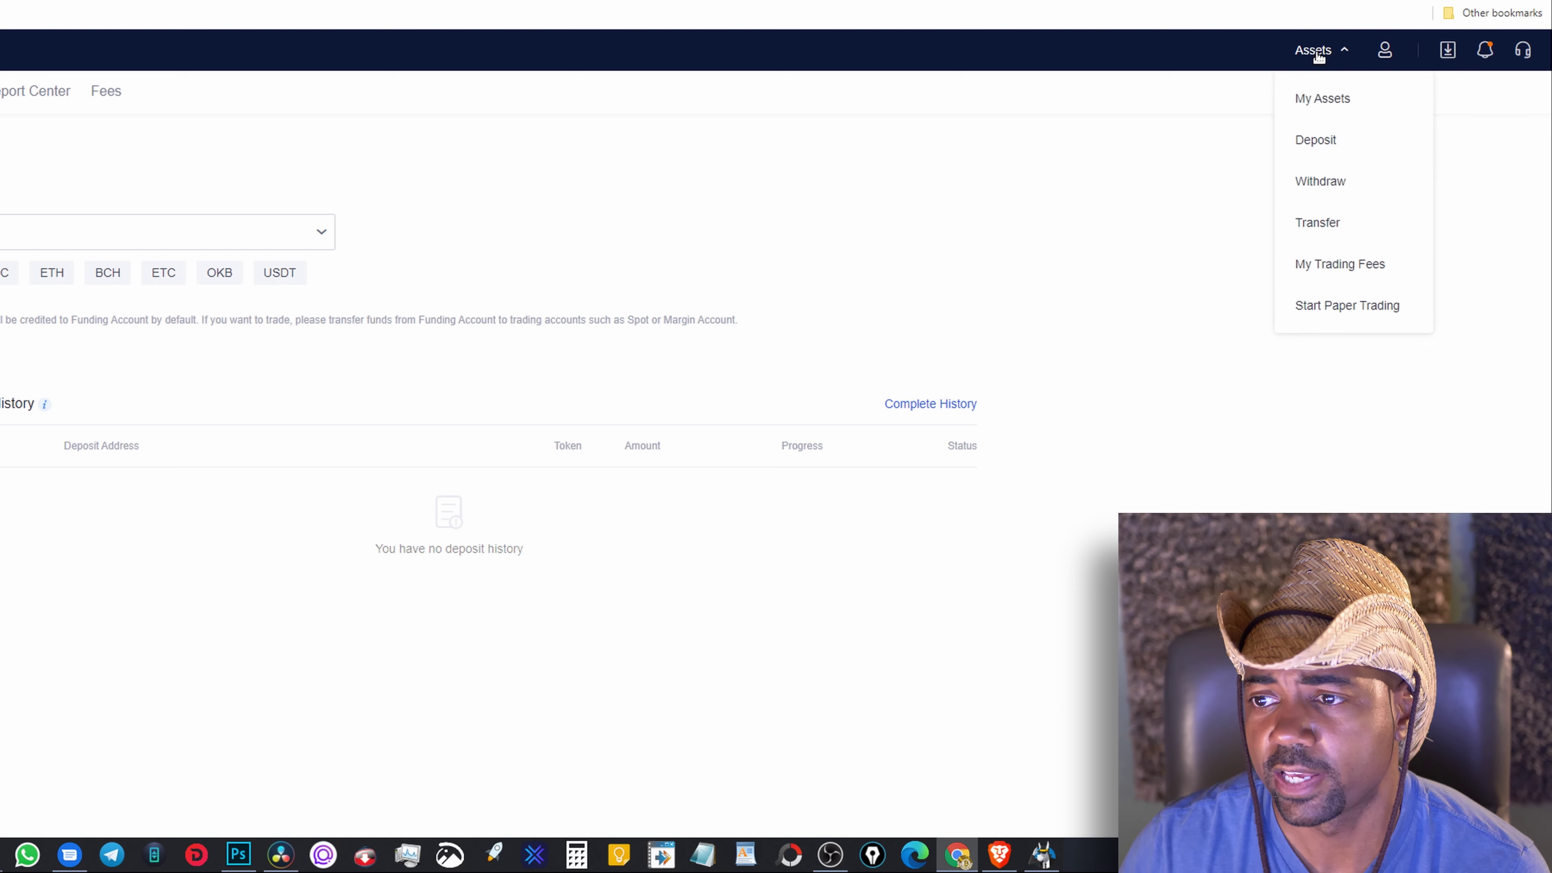
click(1325, 107)
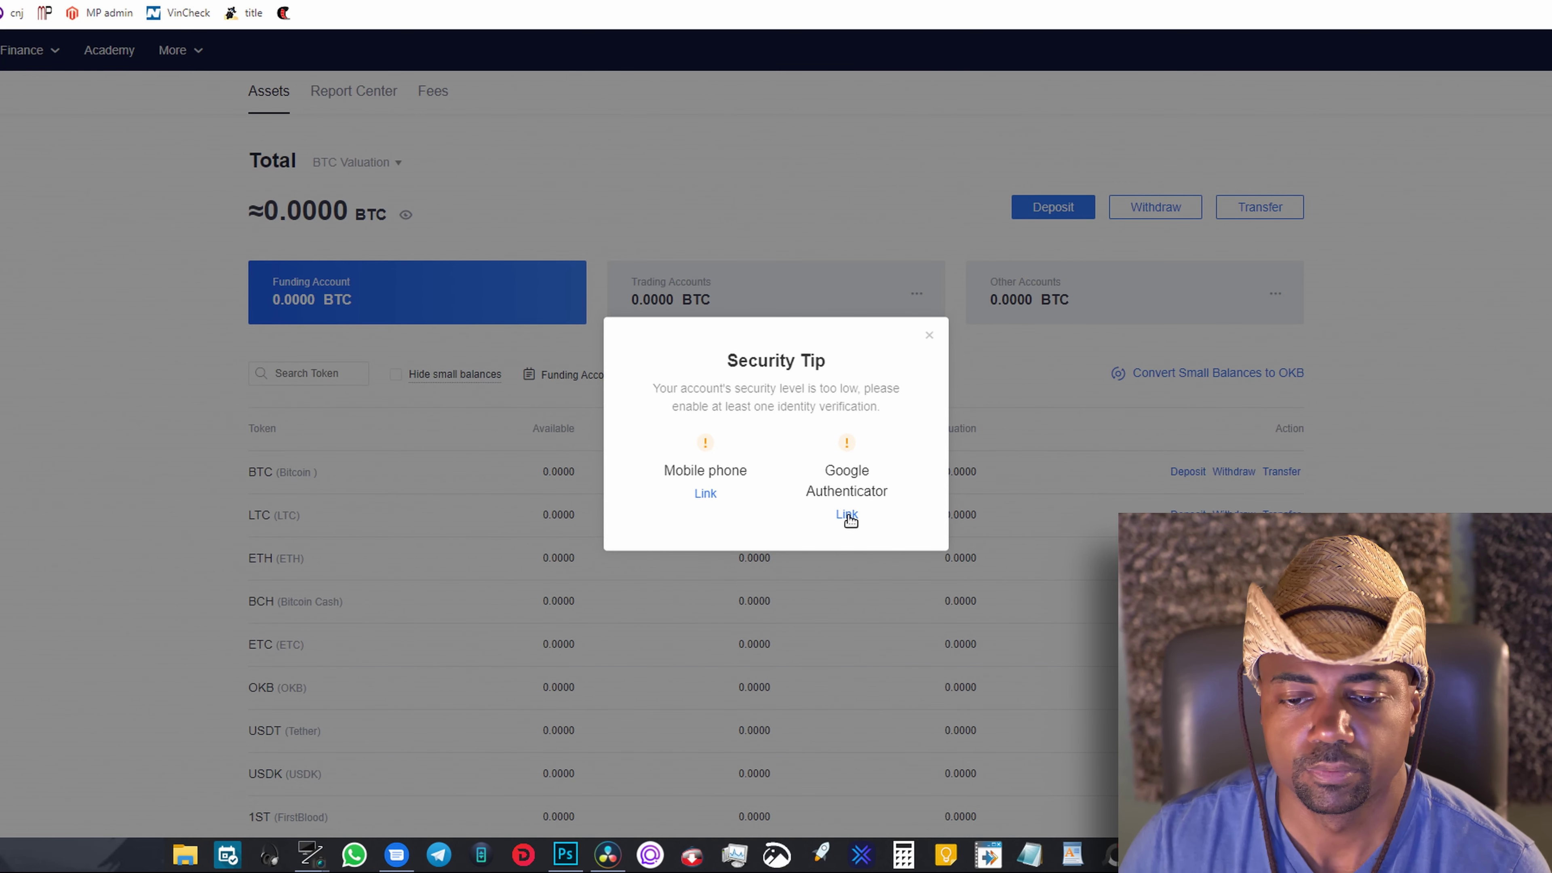
- View the Google Authenticator setup key, then return to assets and start a USDT withdrawal
click(848, 515)
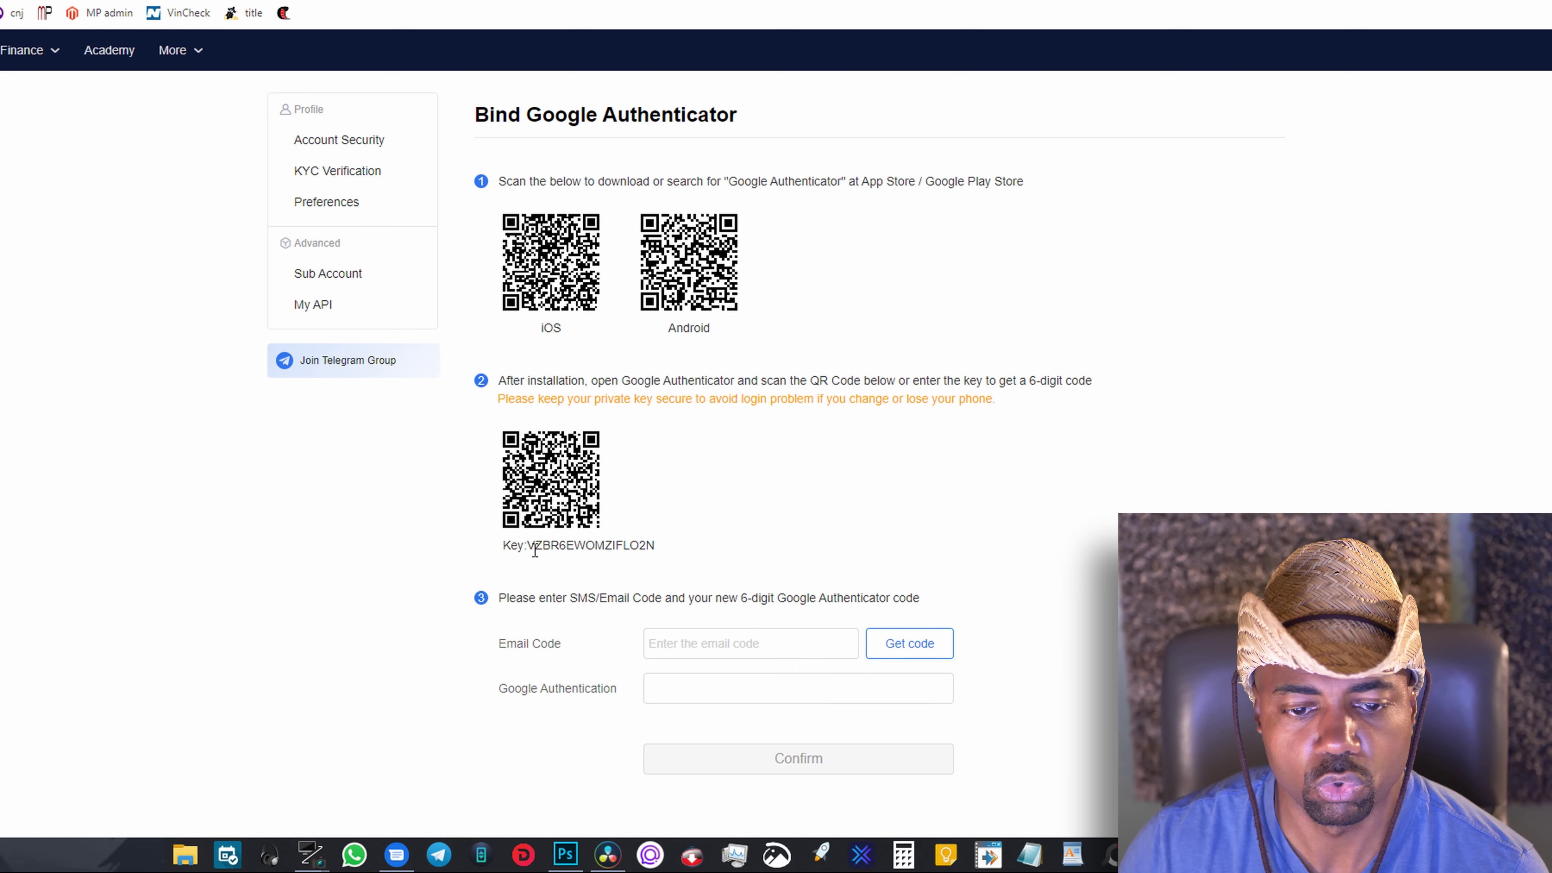
drag(529, 546, 657, 552)
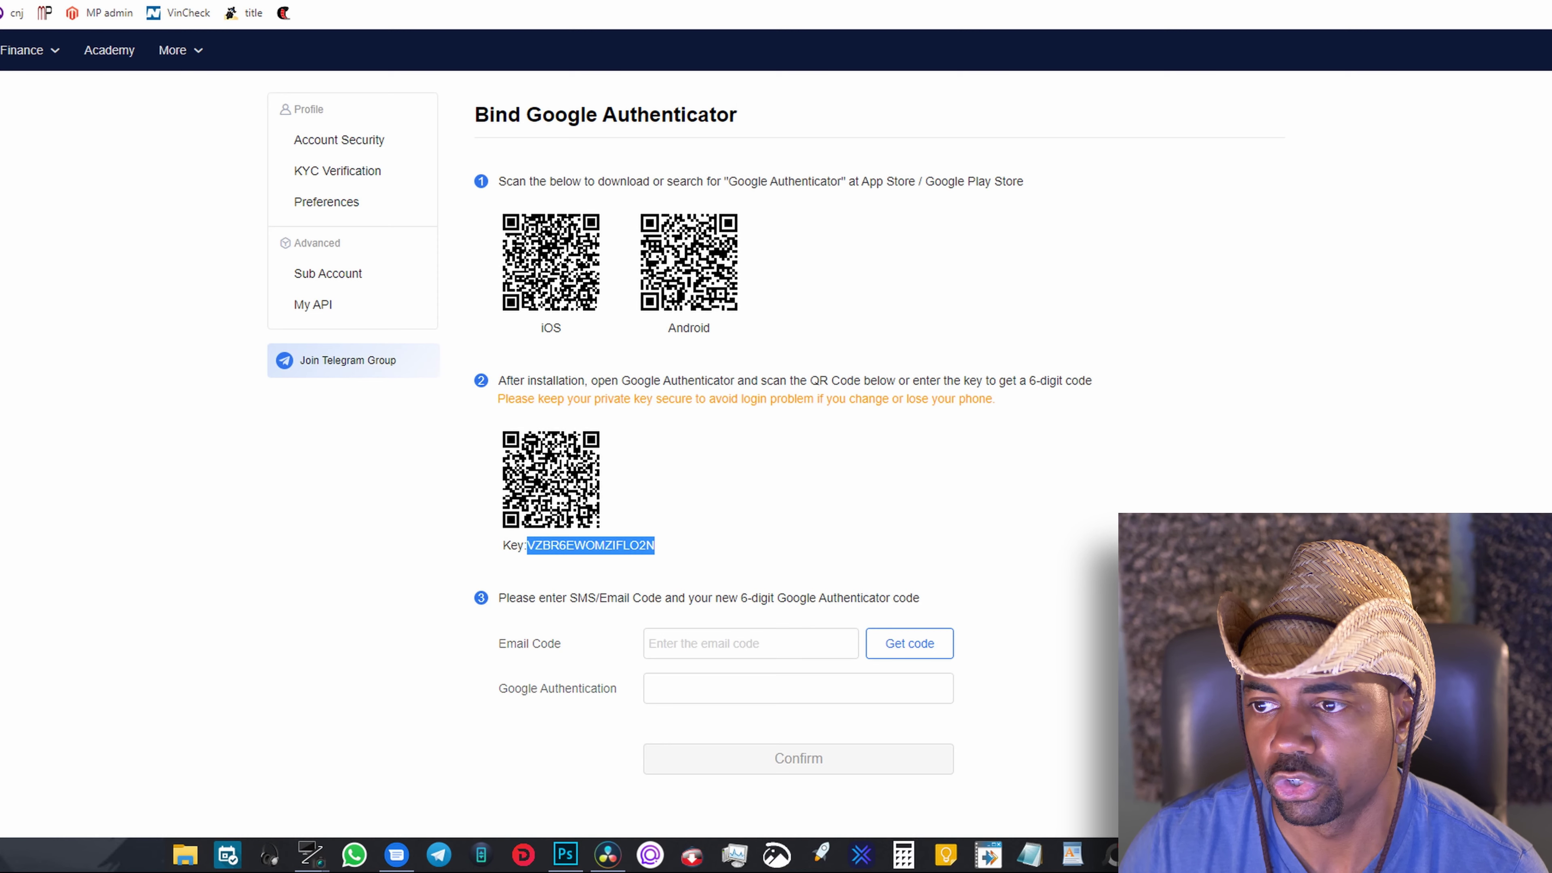
key(F5)
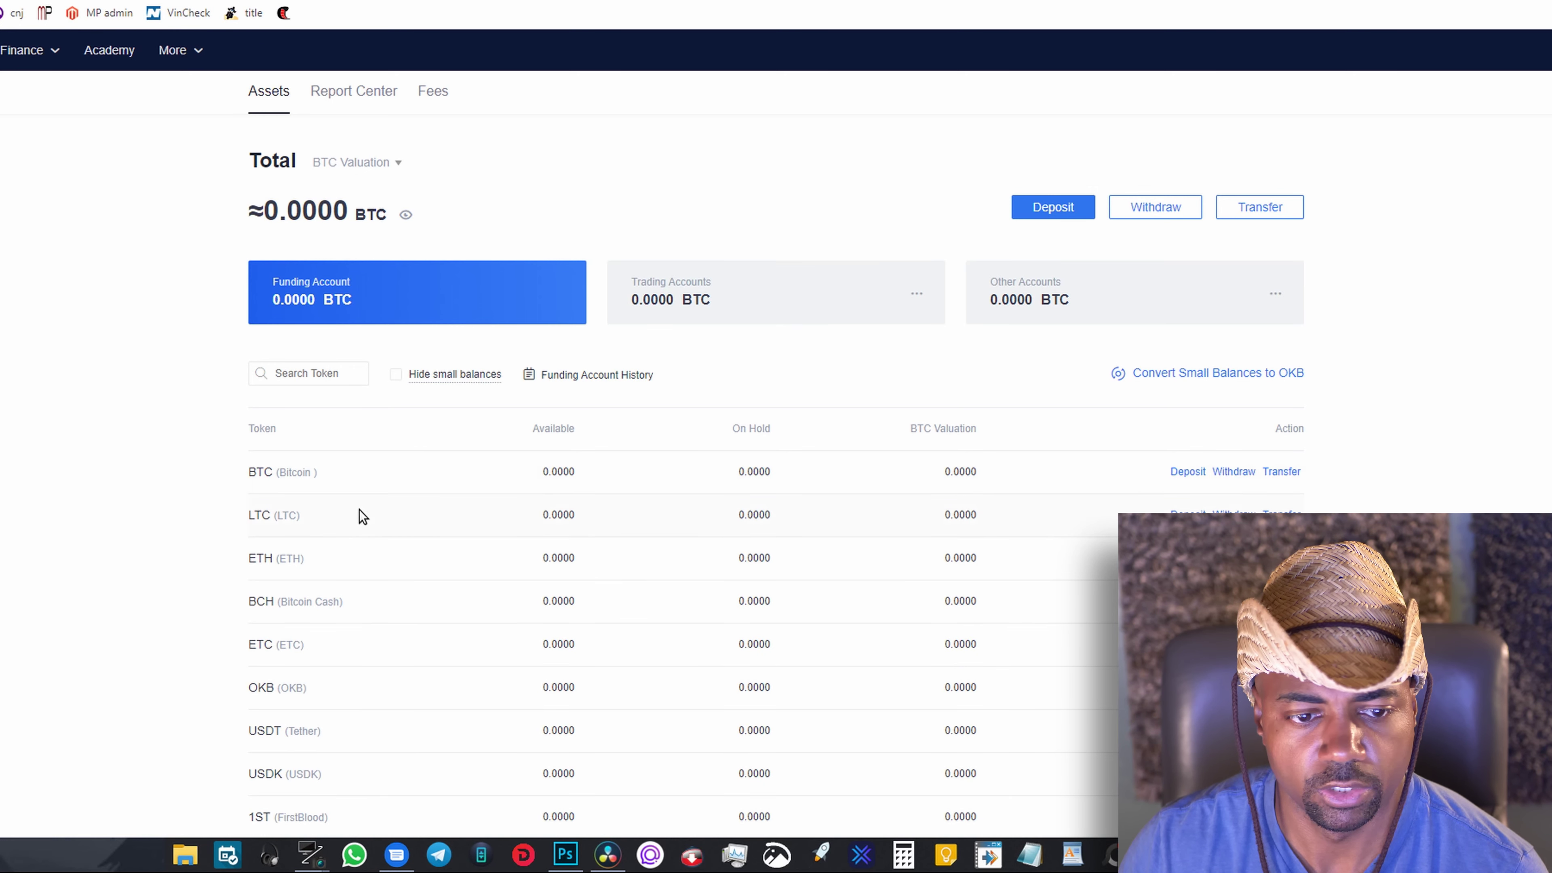
scroll(825, 516, down, 5)
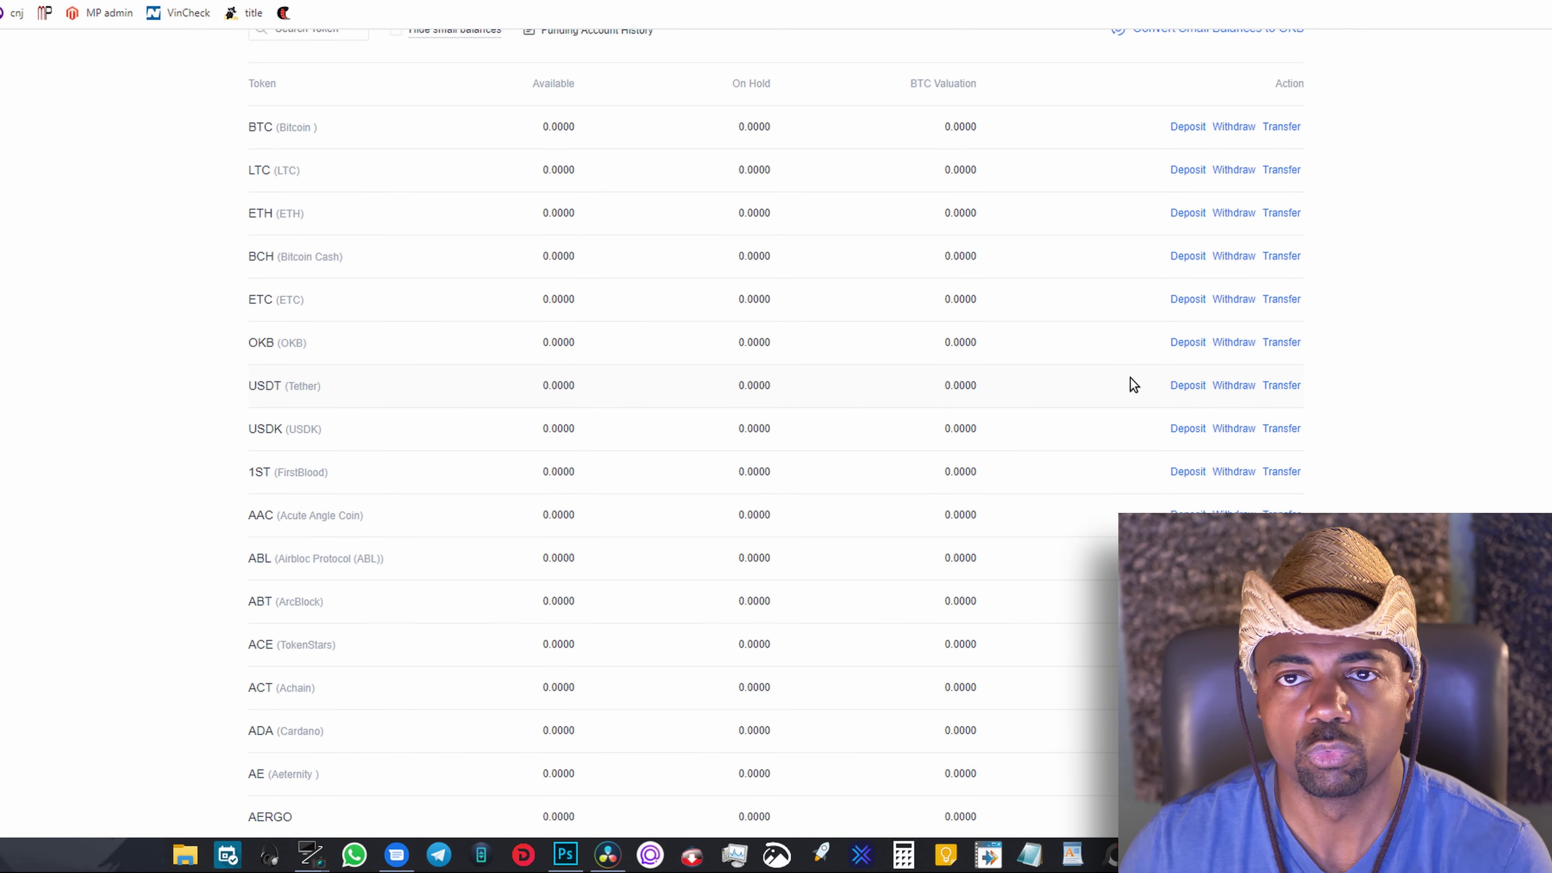
click(1230, 387)
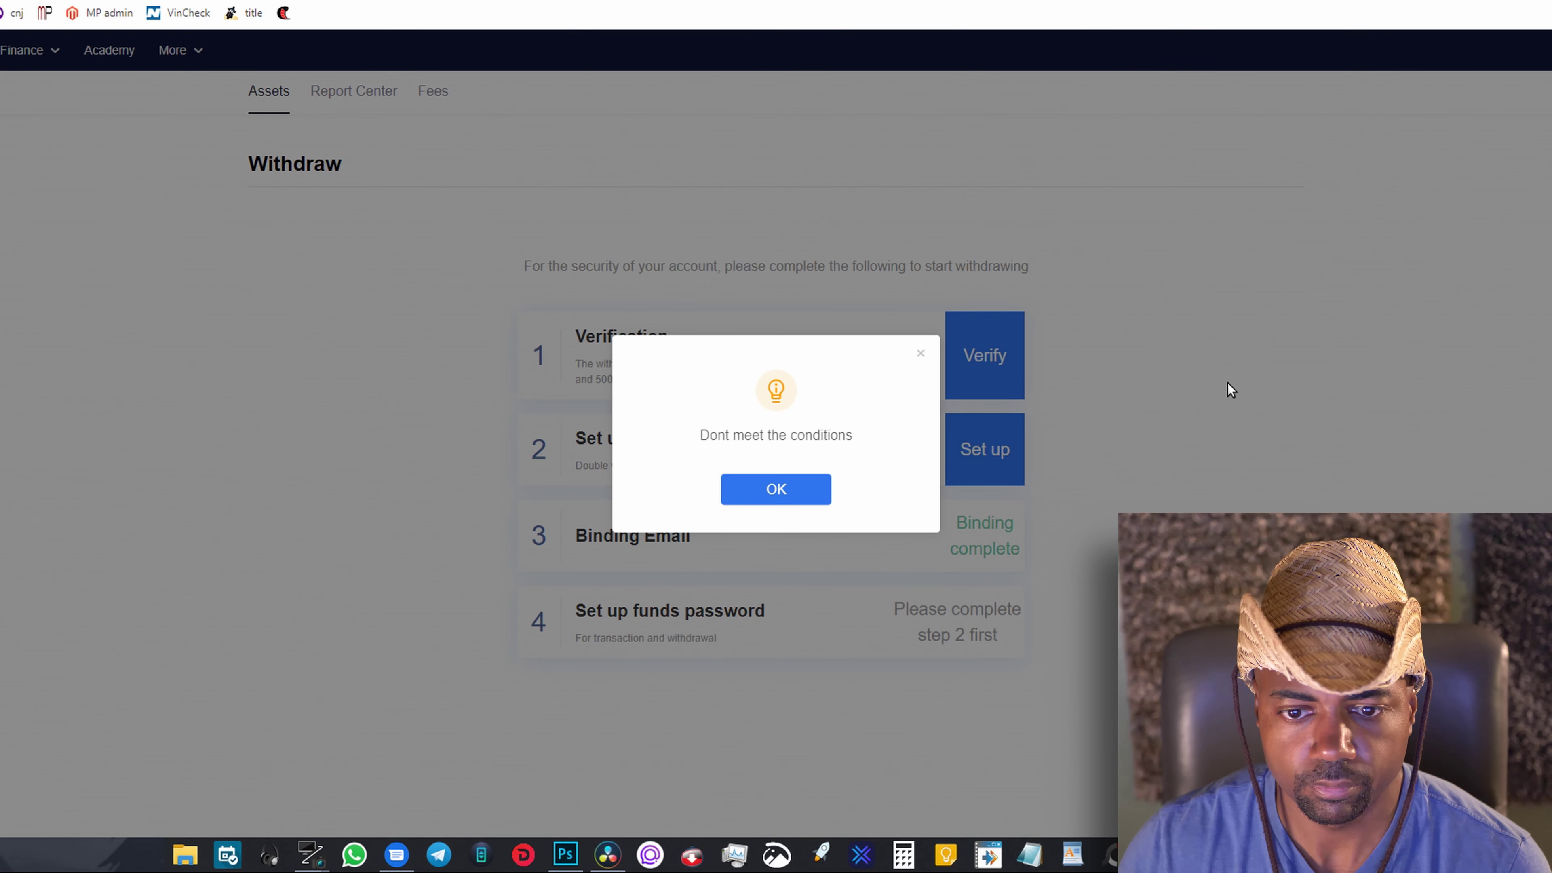
- Dismiss the 'Dont meet the conditions' notice and start identity verification
click(789, 502)
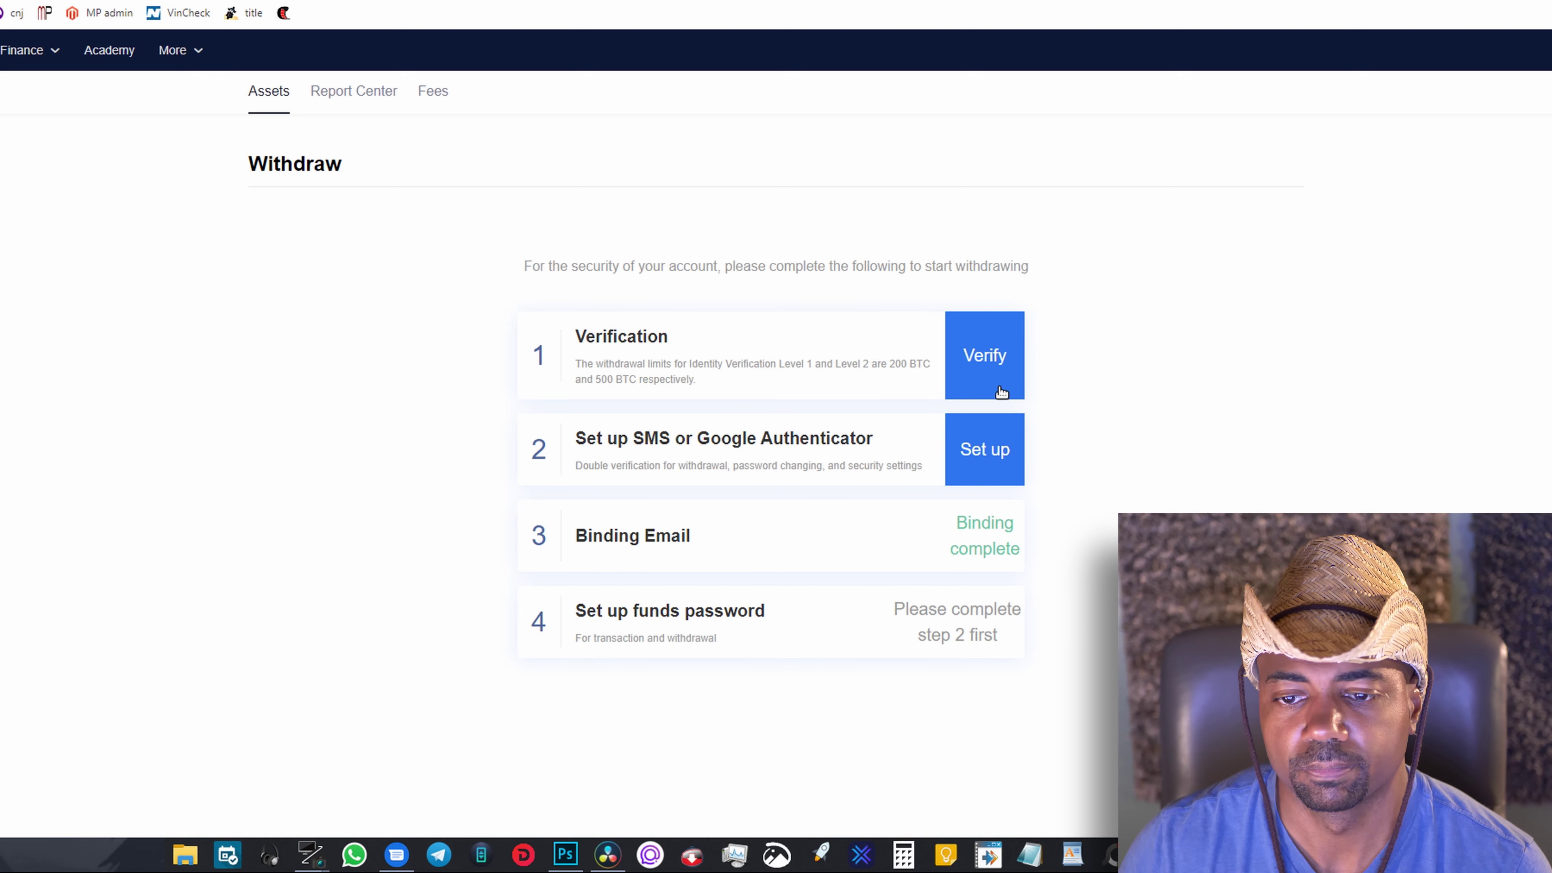
click(988, 366)
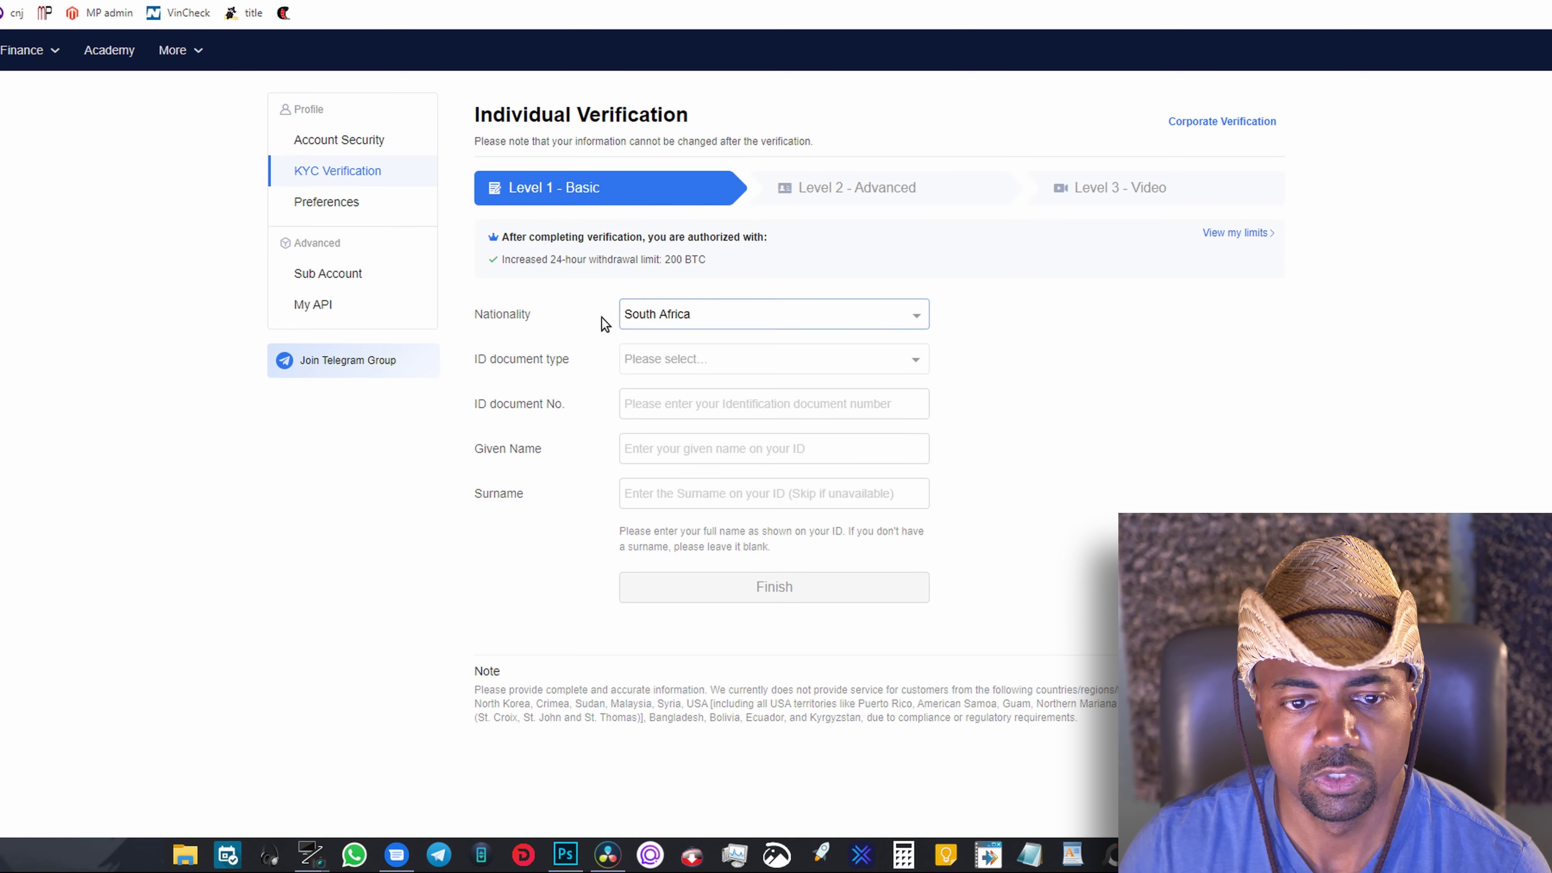
- Keep South Africa as nationality and choose Driver's License as the ID type
click(842, 322)
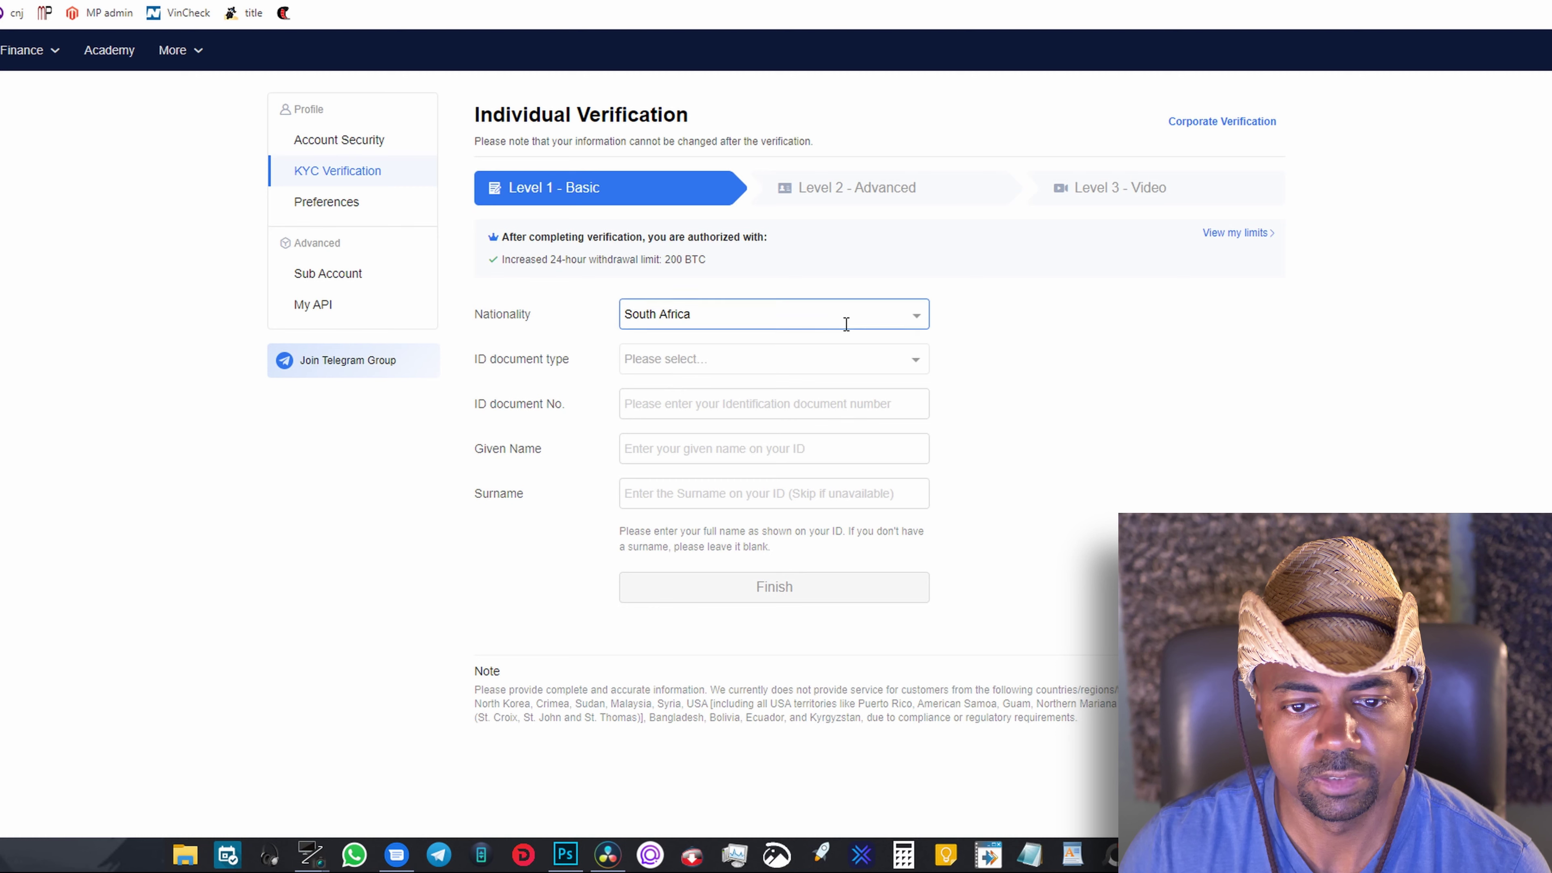
click(1010, 342)
click(694, 361)
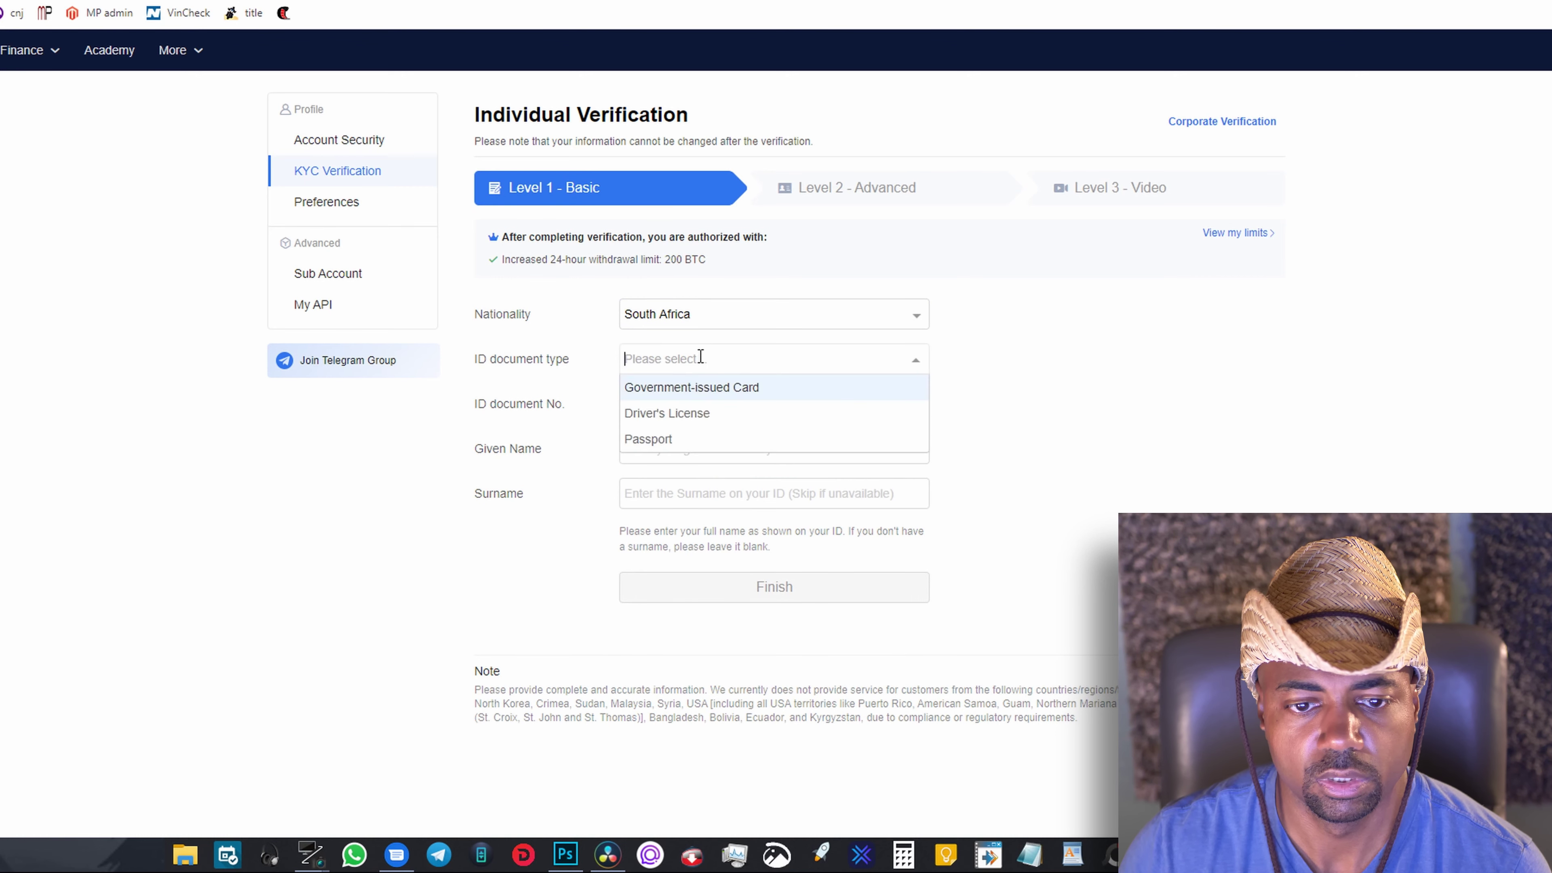
click(671, 415)
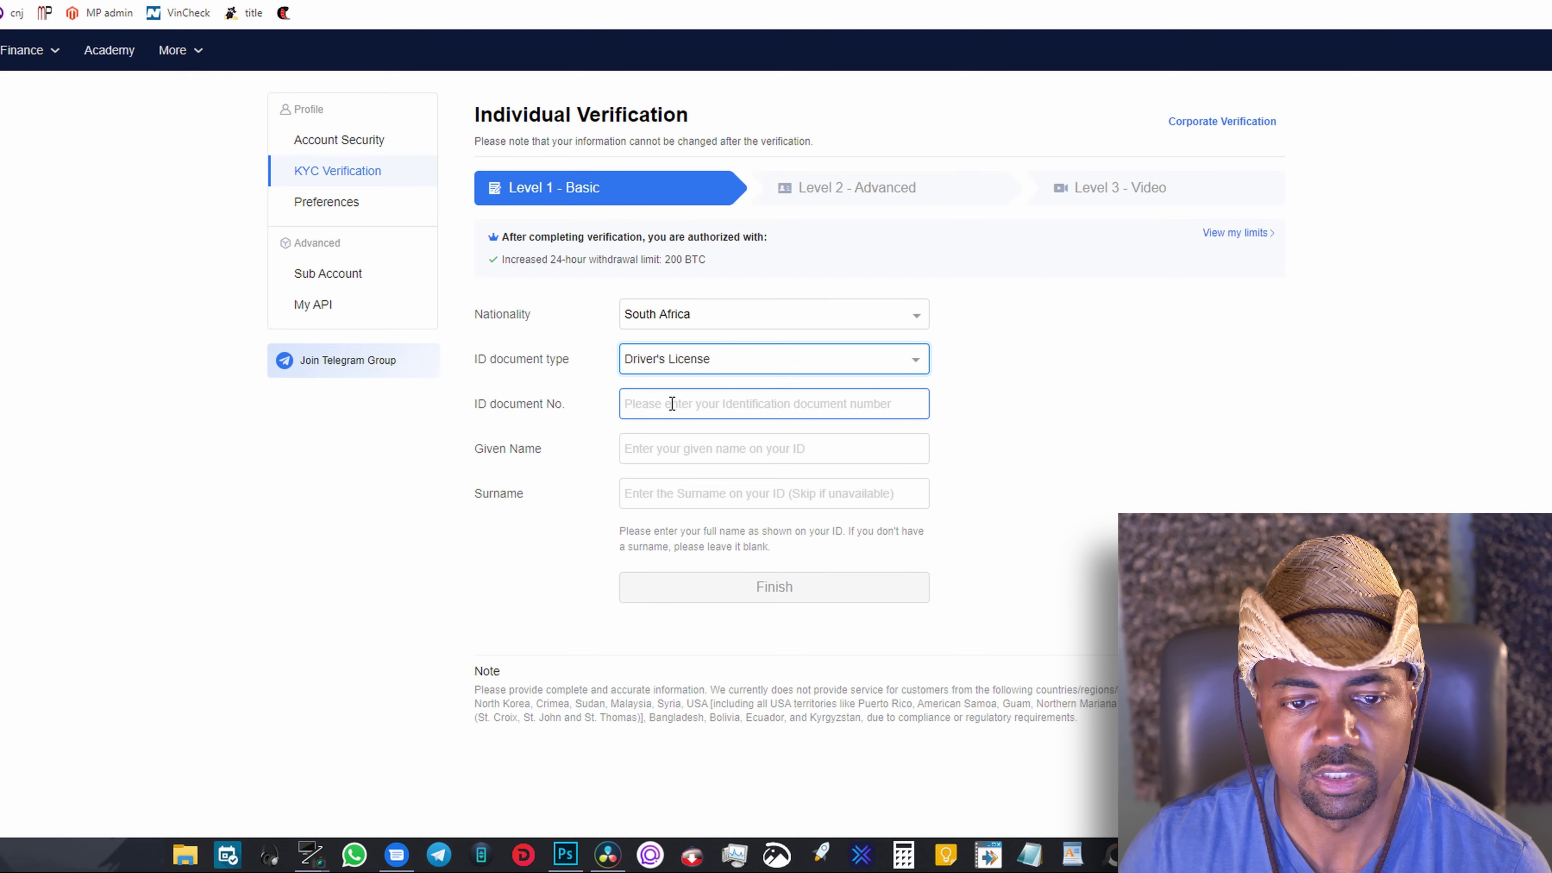
- Enter the driver's license number and the holder's given name and surname
click(672, 403)
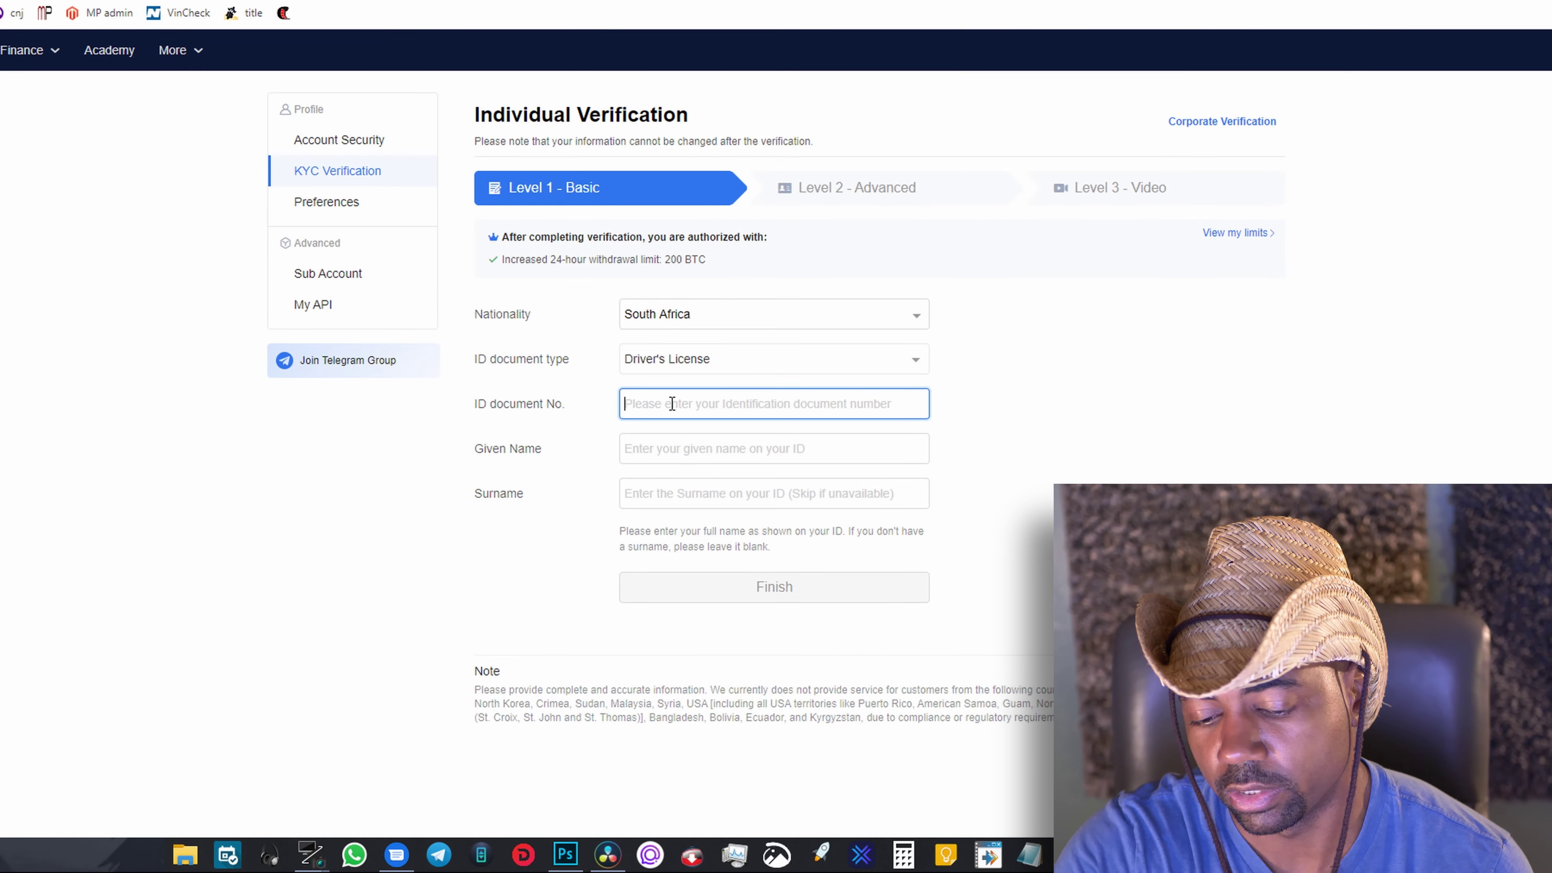
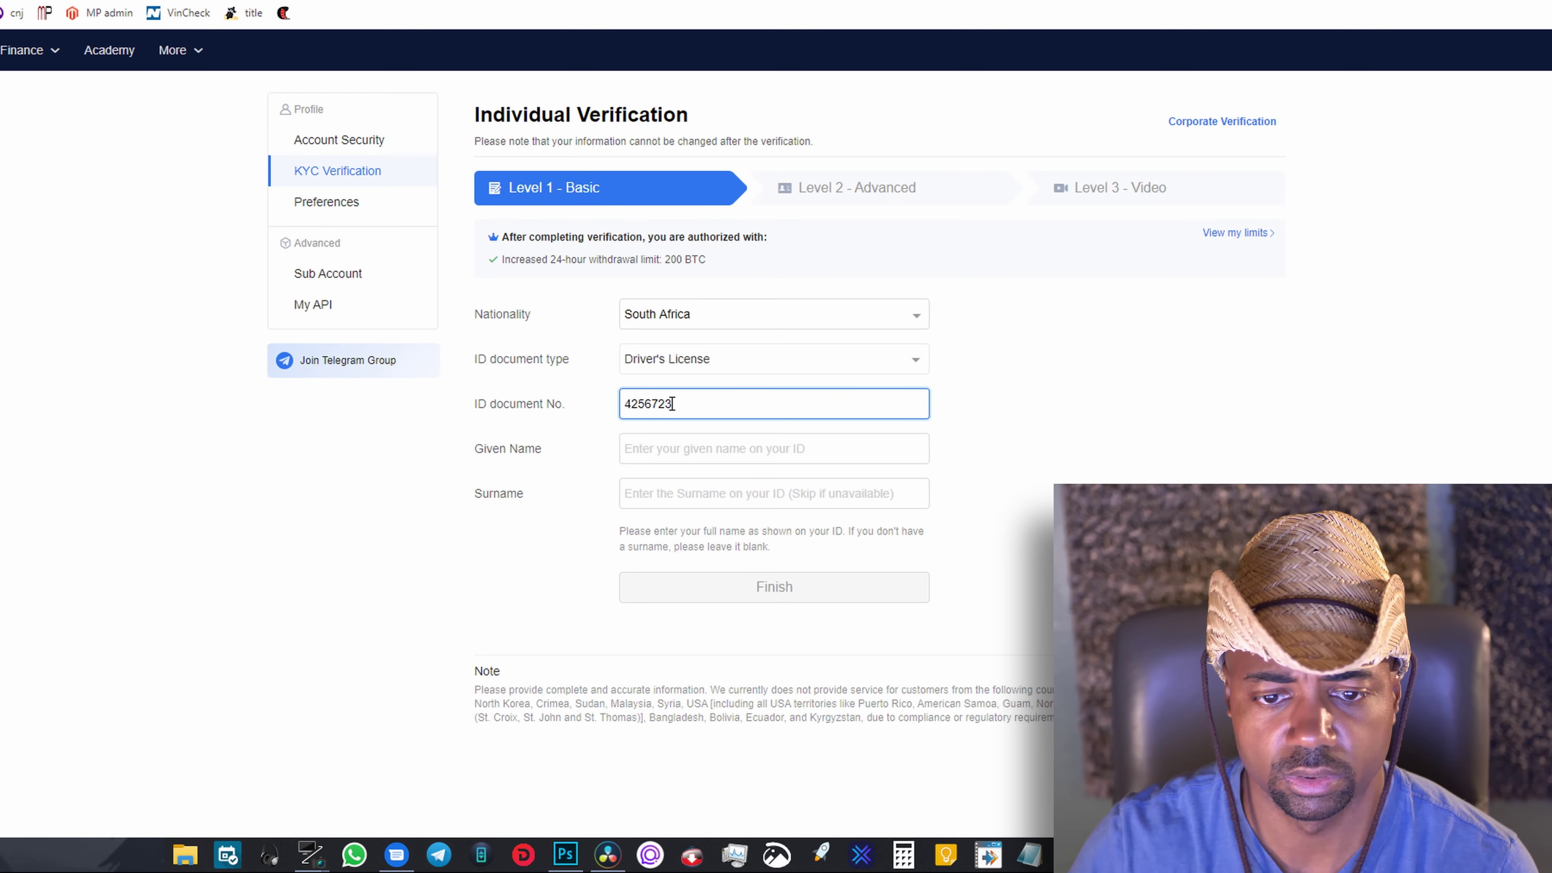
click(627, 449)
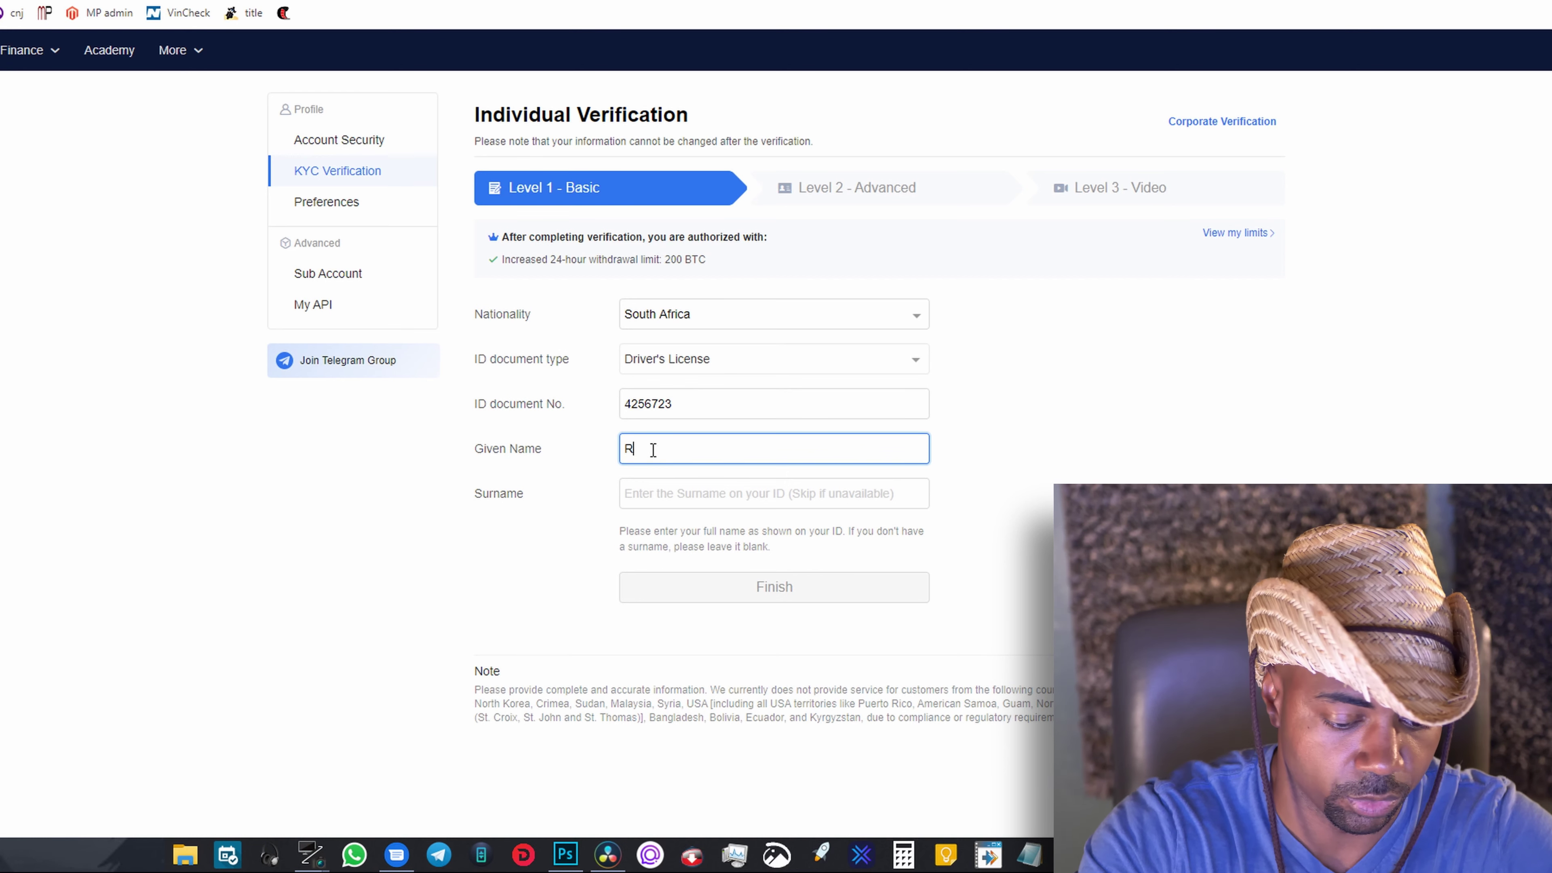
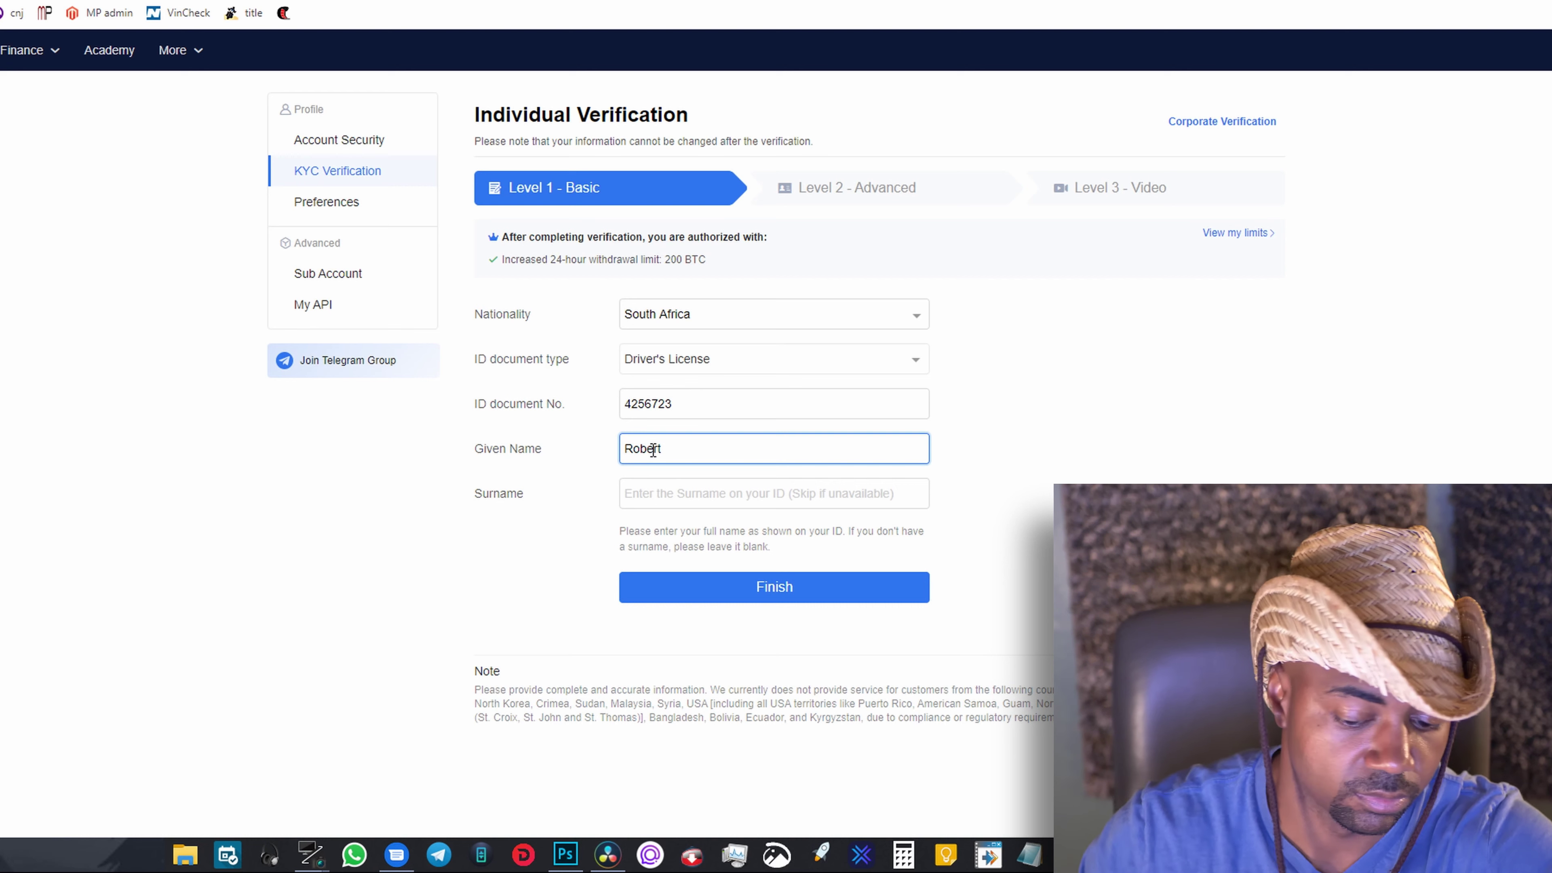
click(656, 494)
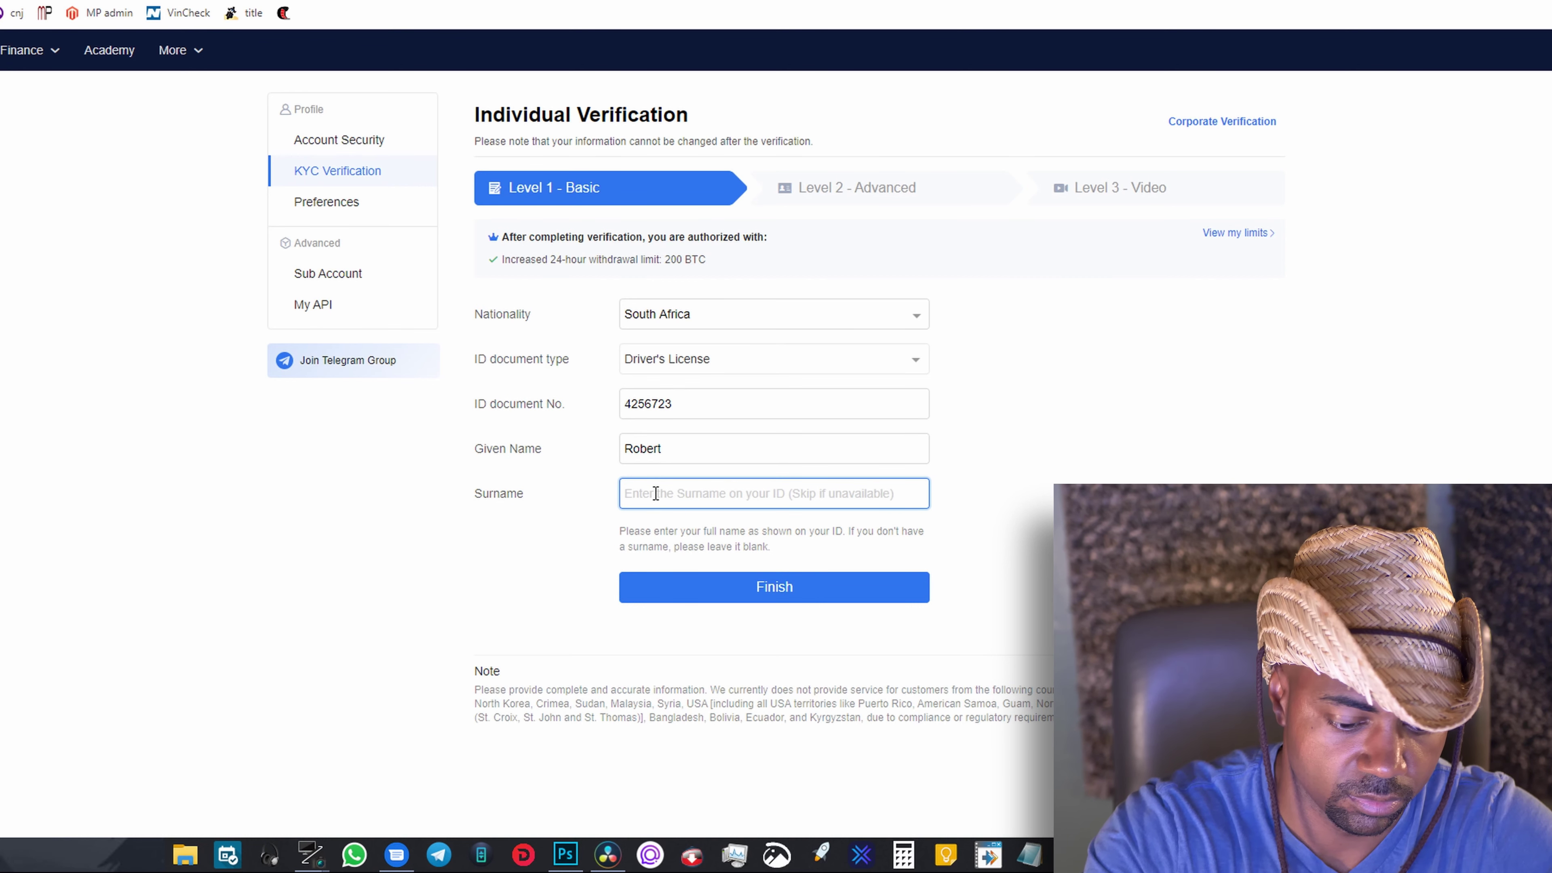
text(Ali)
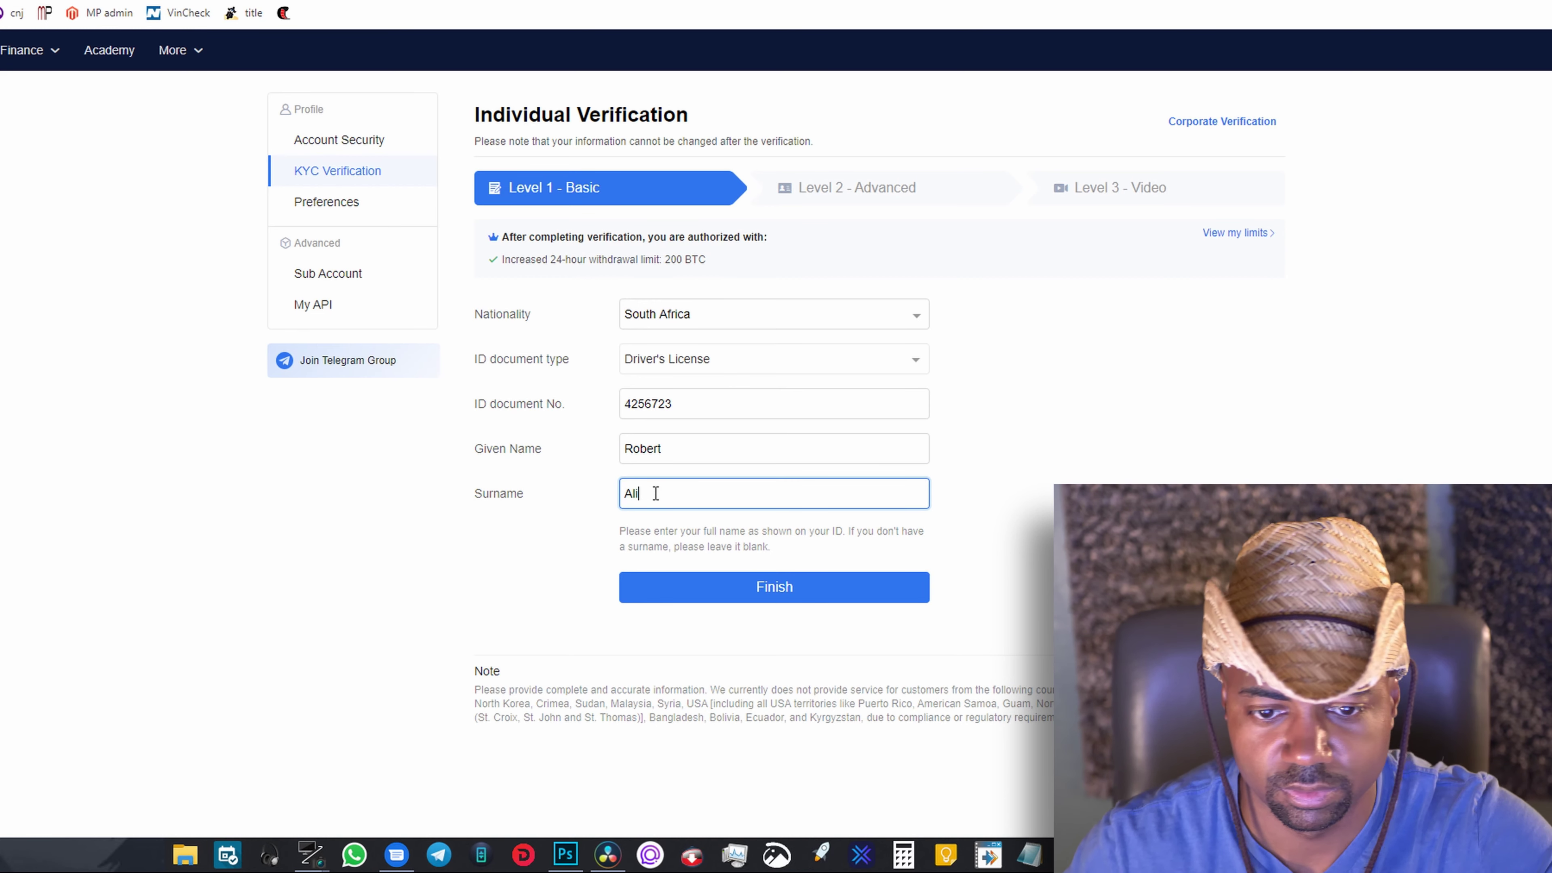
key(BackSpace)
key(BackSpace)
key(BackSpace)
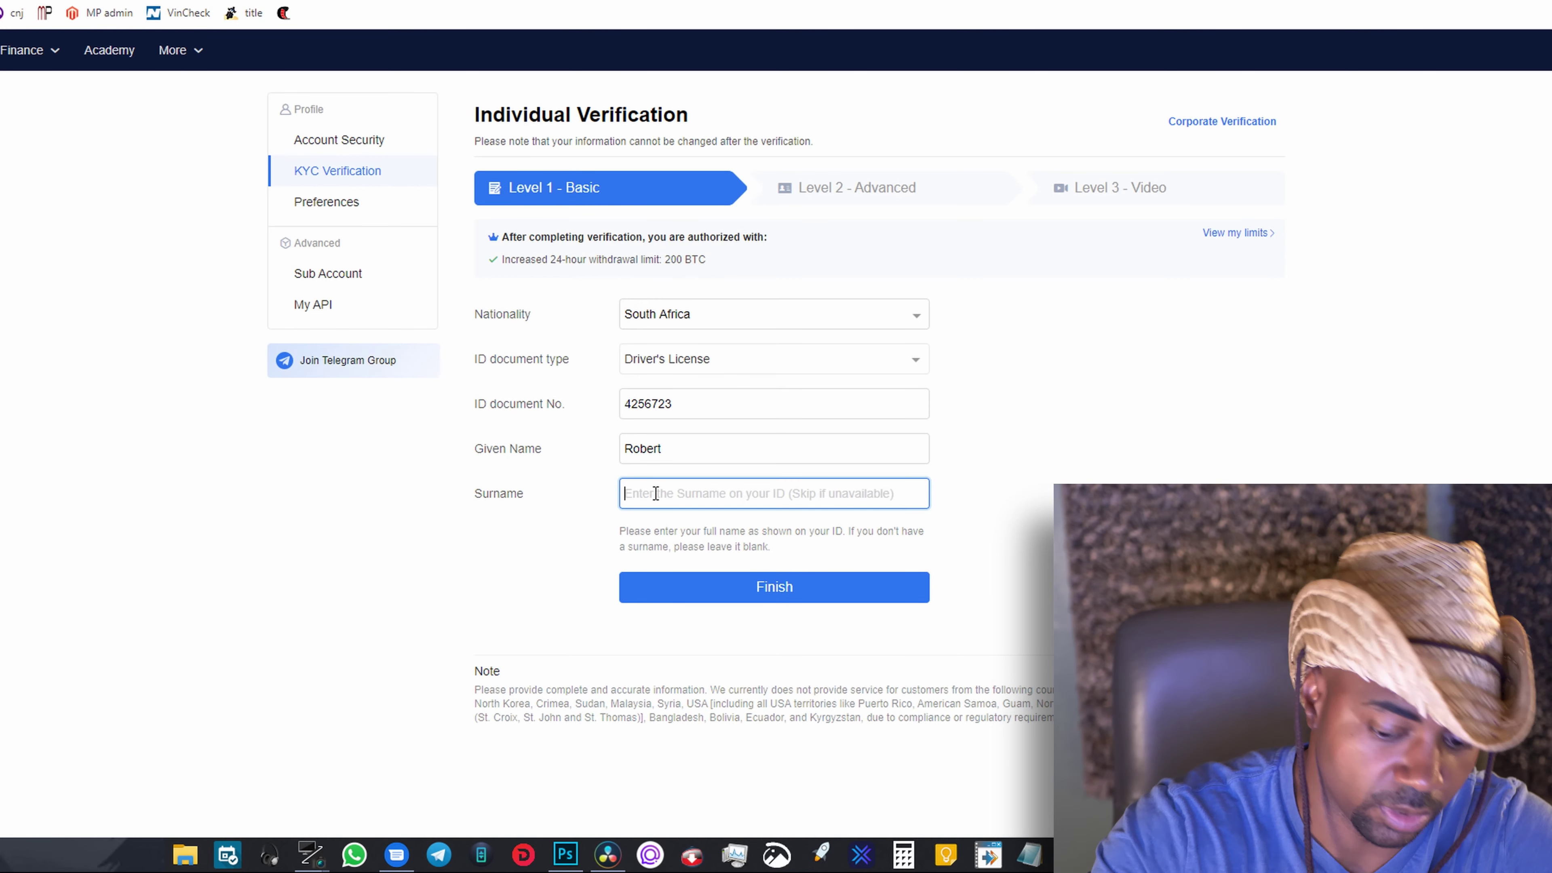
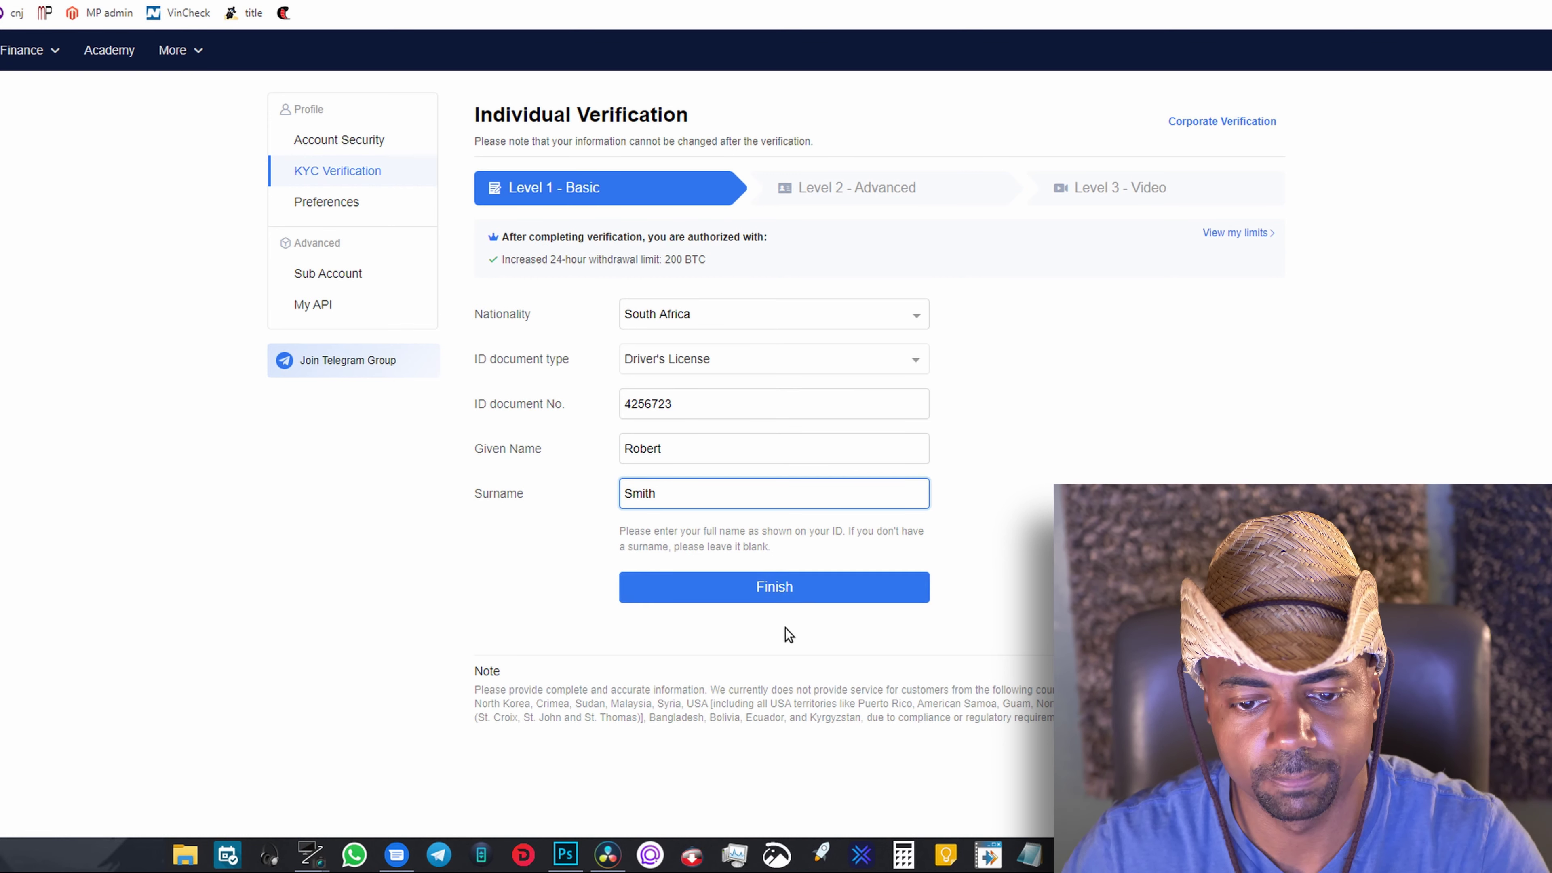
- Submit the Level 1 form with Finish and confirm KYC Level 1 reads Complete
click(786, 592)
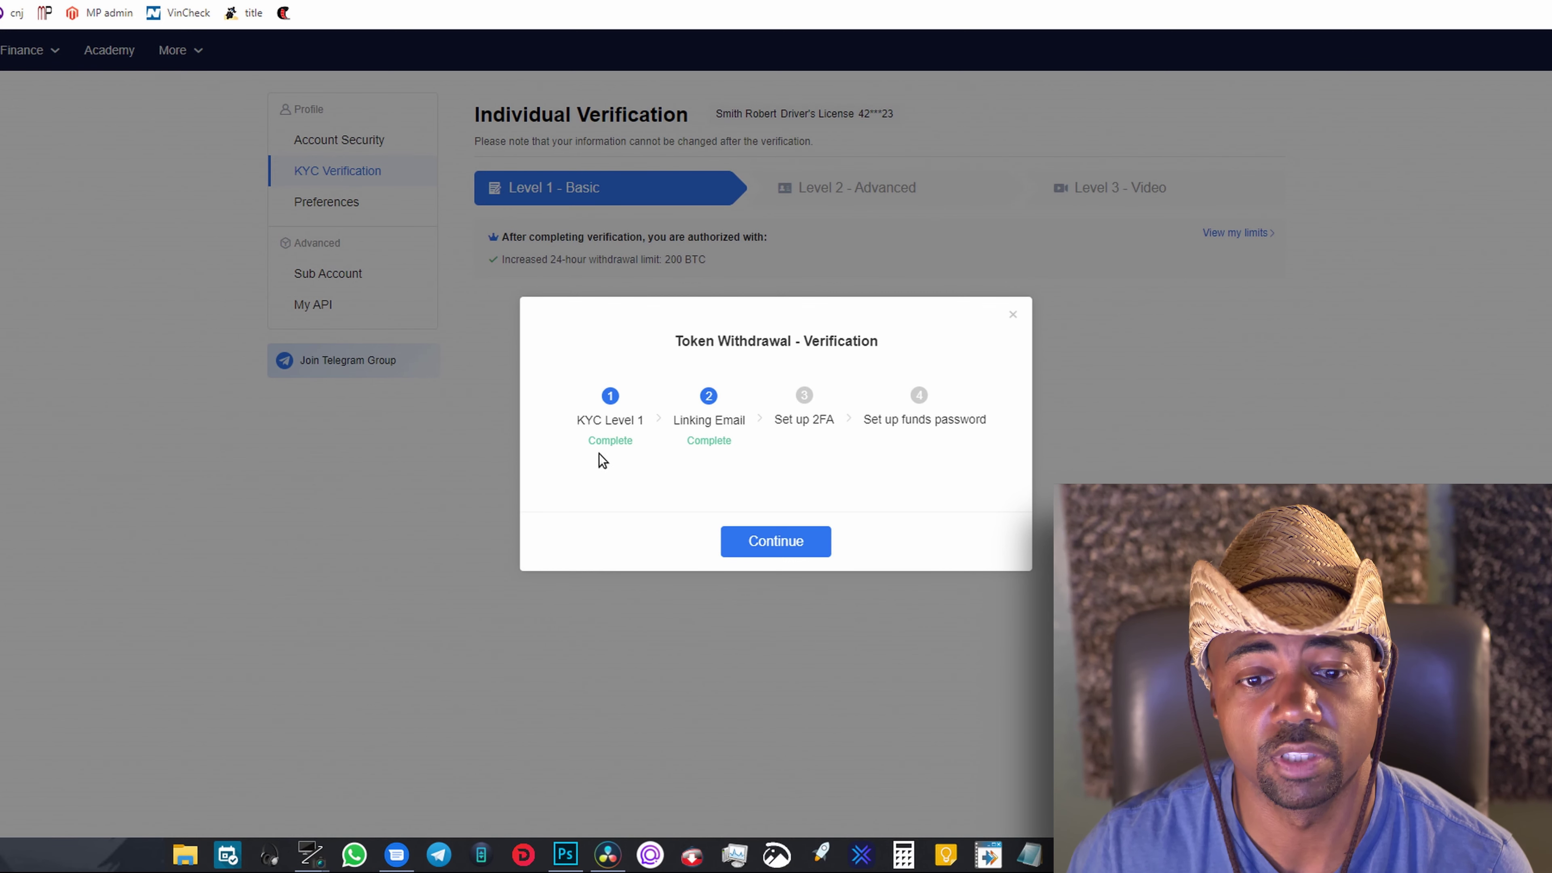
drag(635, 418, 645, 420)
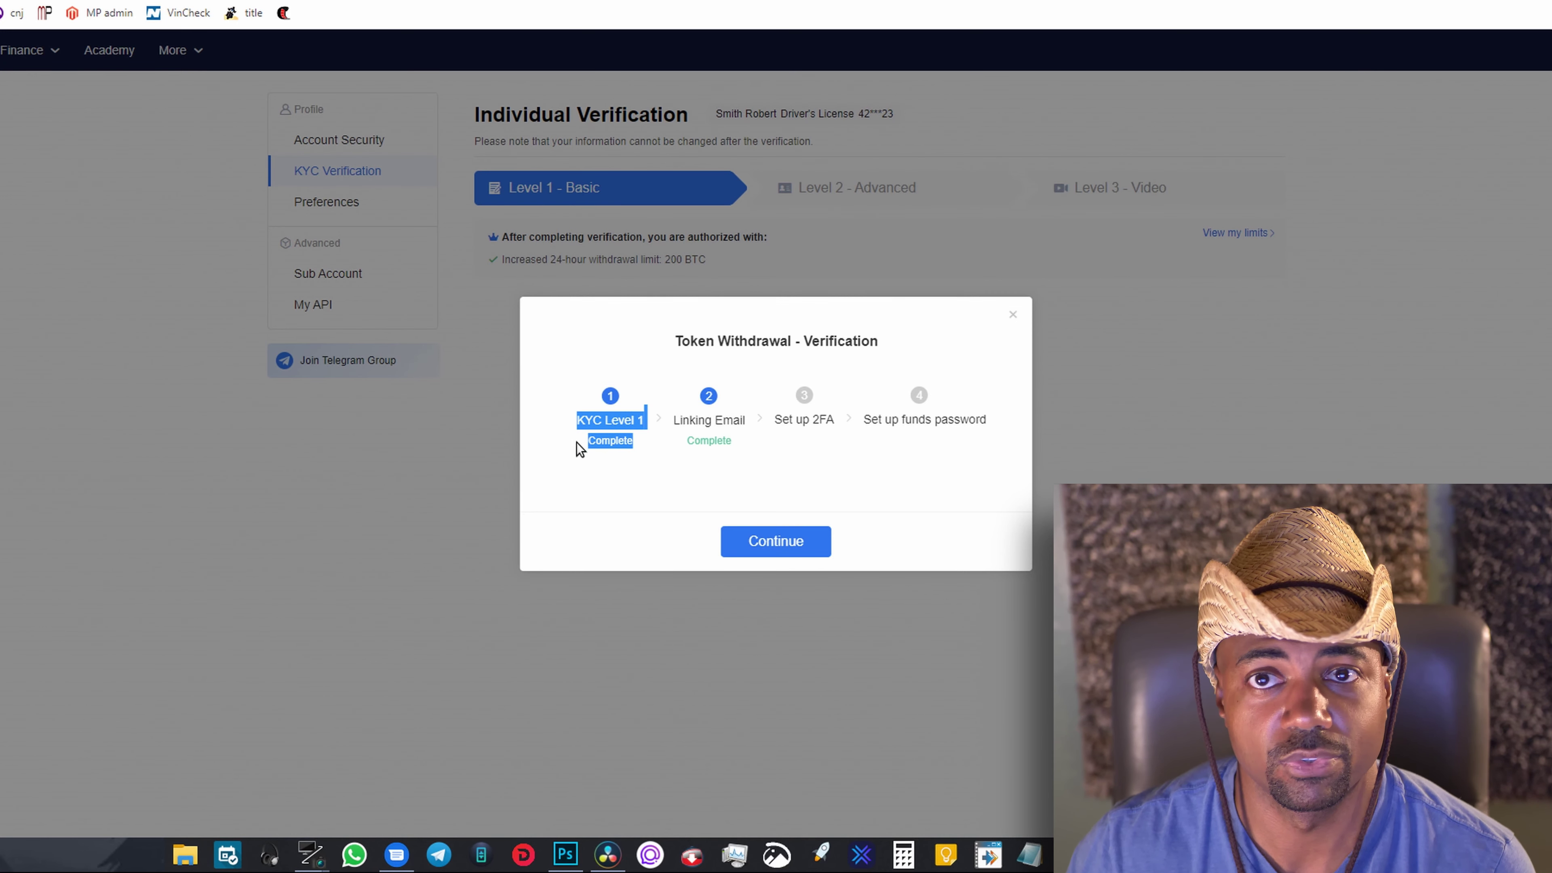
click(707, 424)
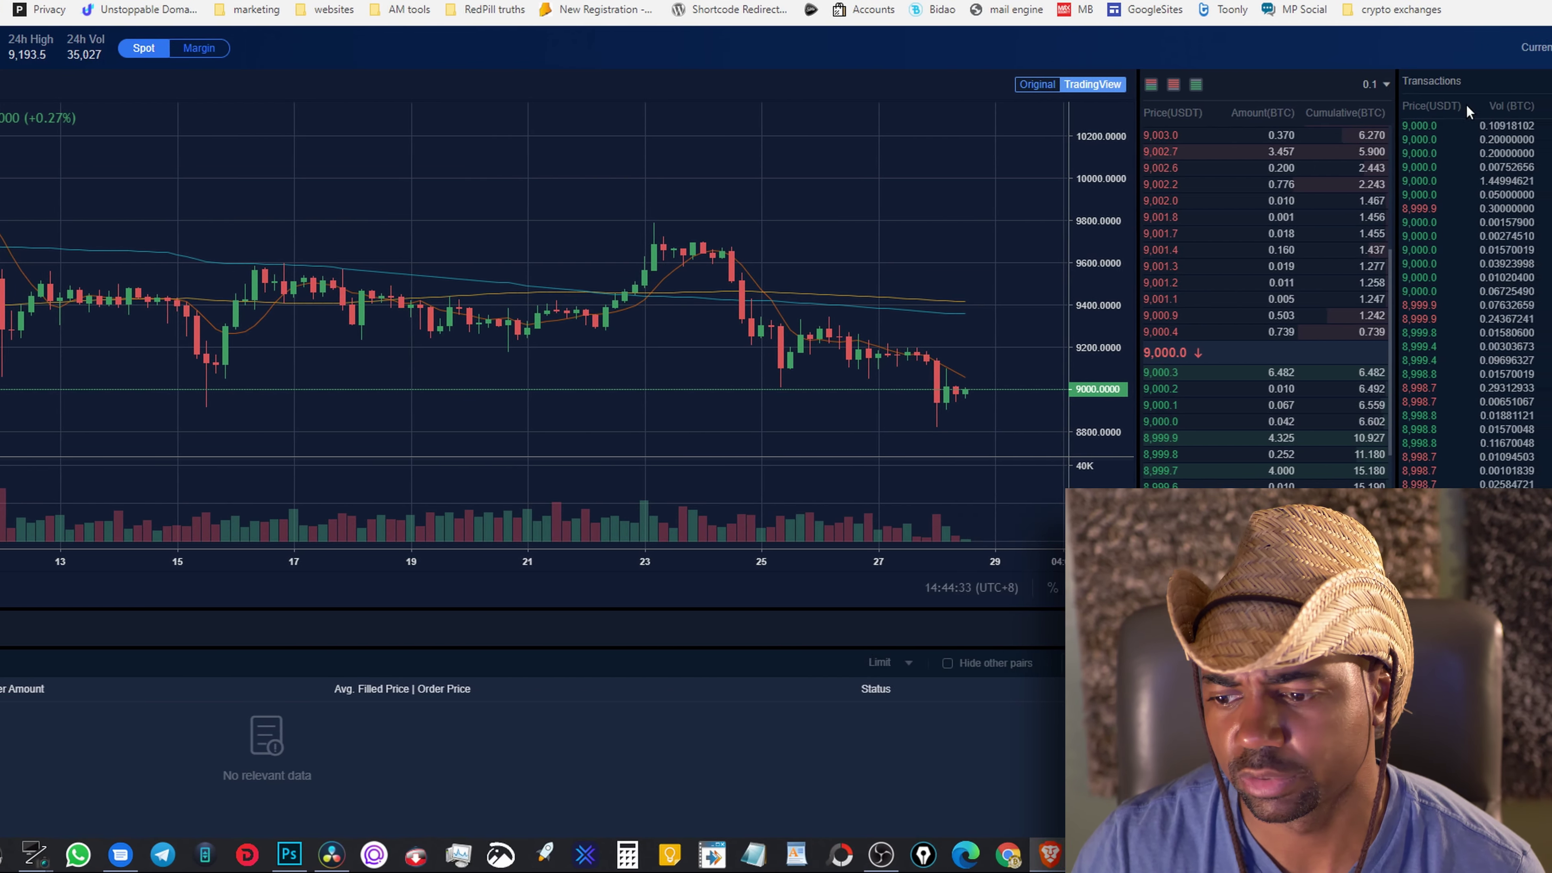
- Return to okex.com and open My Assets, showing all balances at 0.0000 BTC
scroll(771, 394, up, 4)
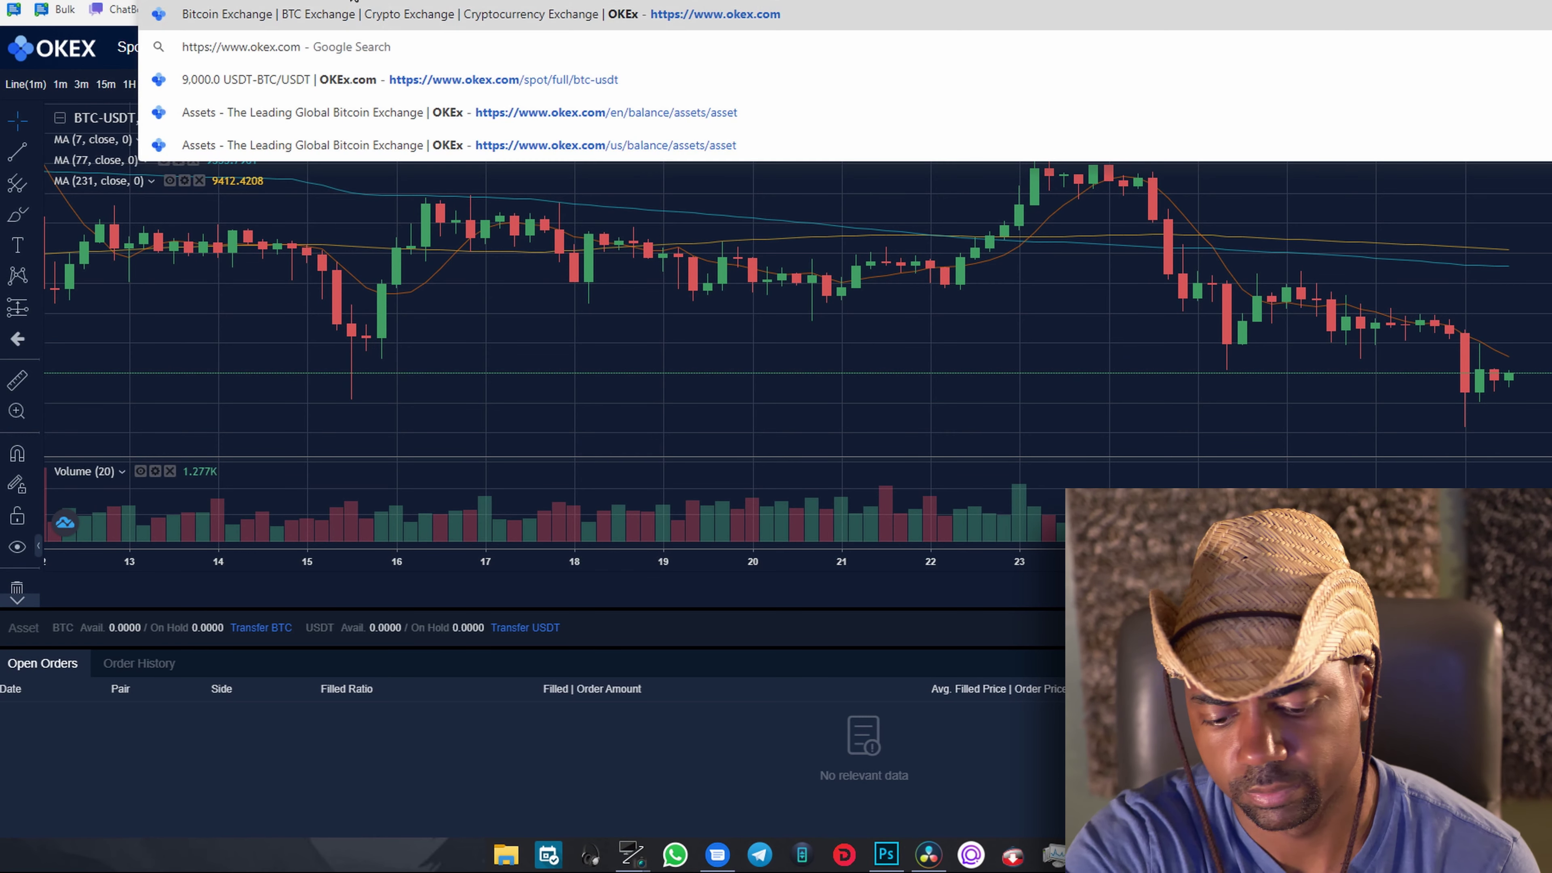
click(354, 1)
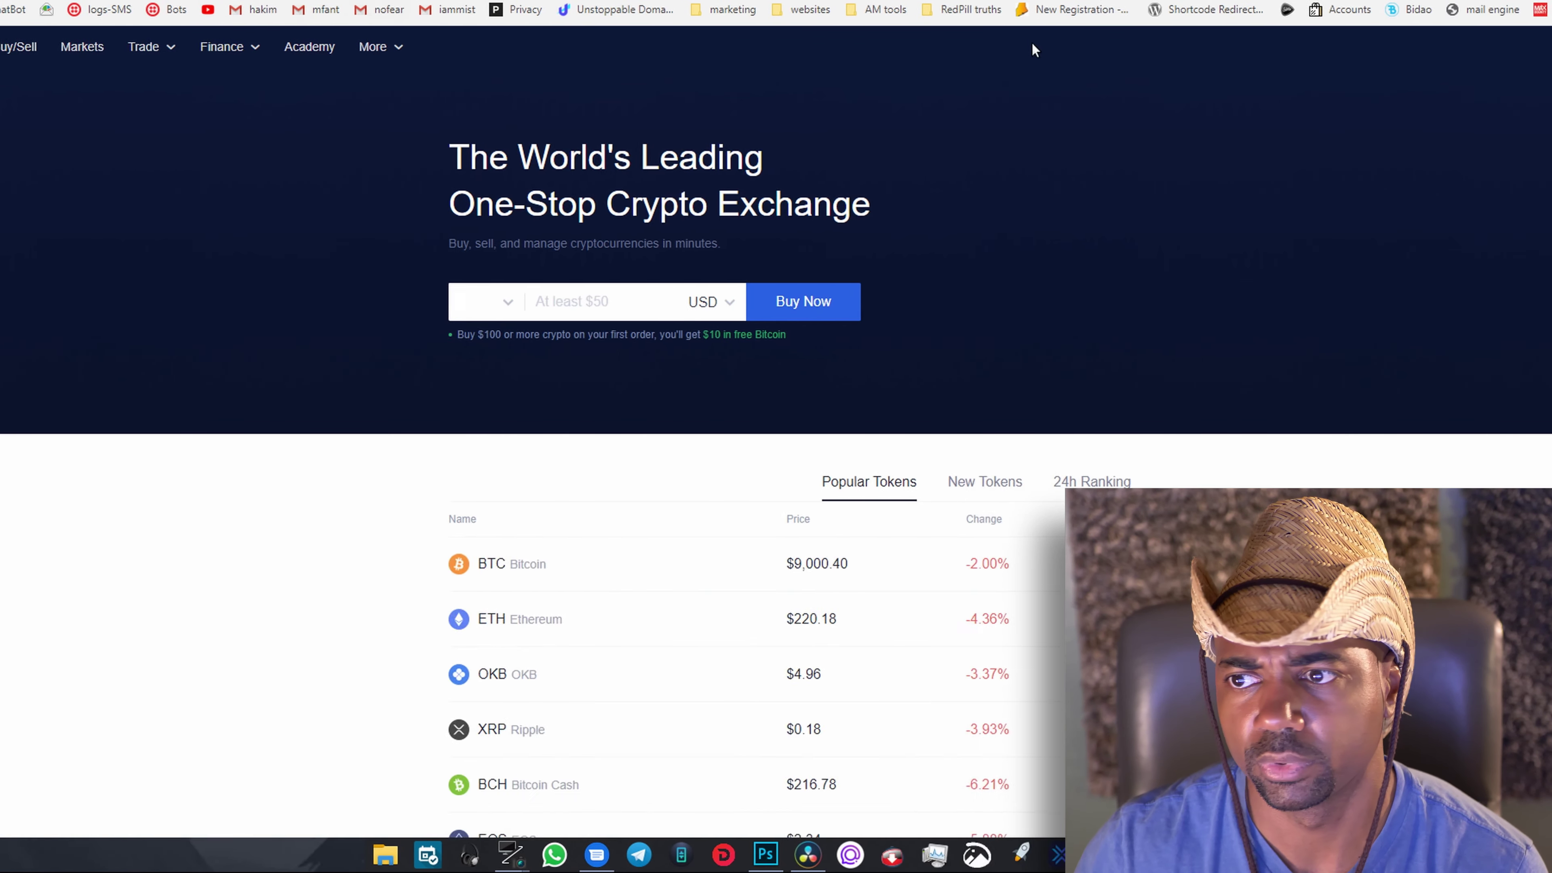
mouse_move(1344, 49)
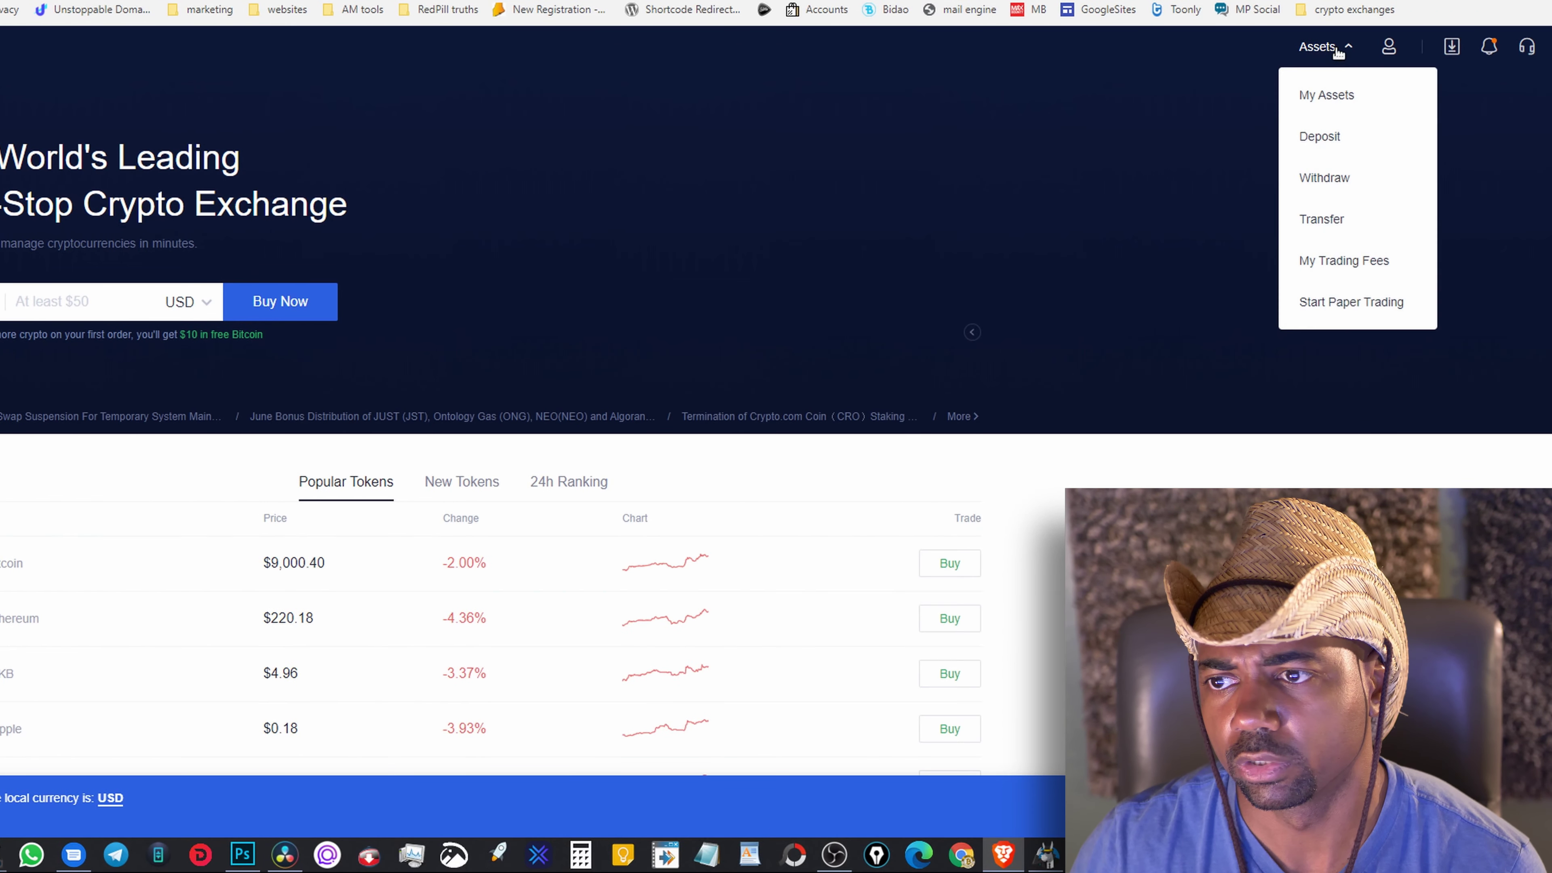
click(1337, 98)
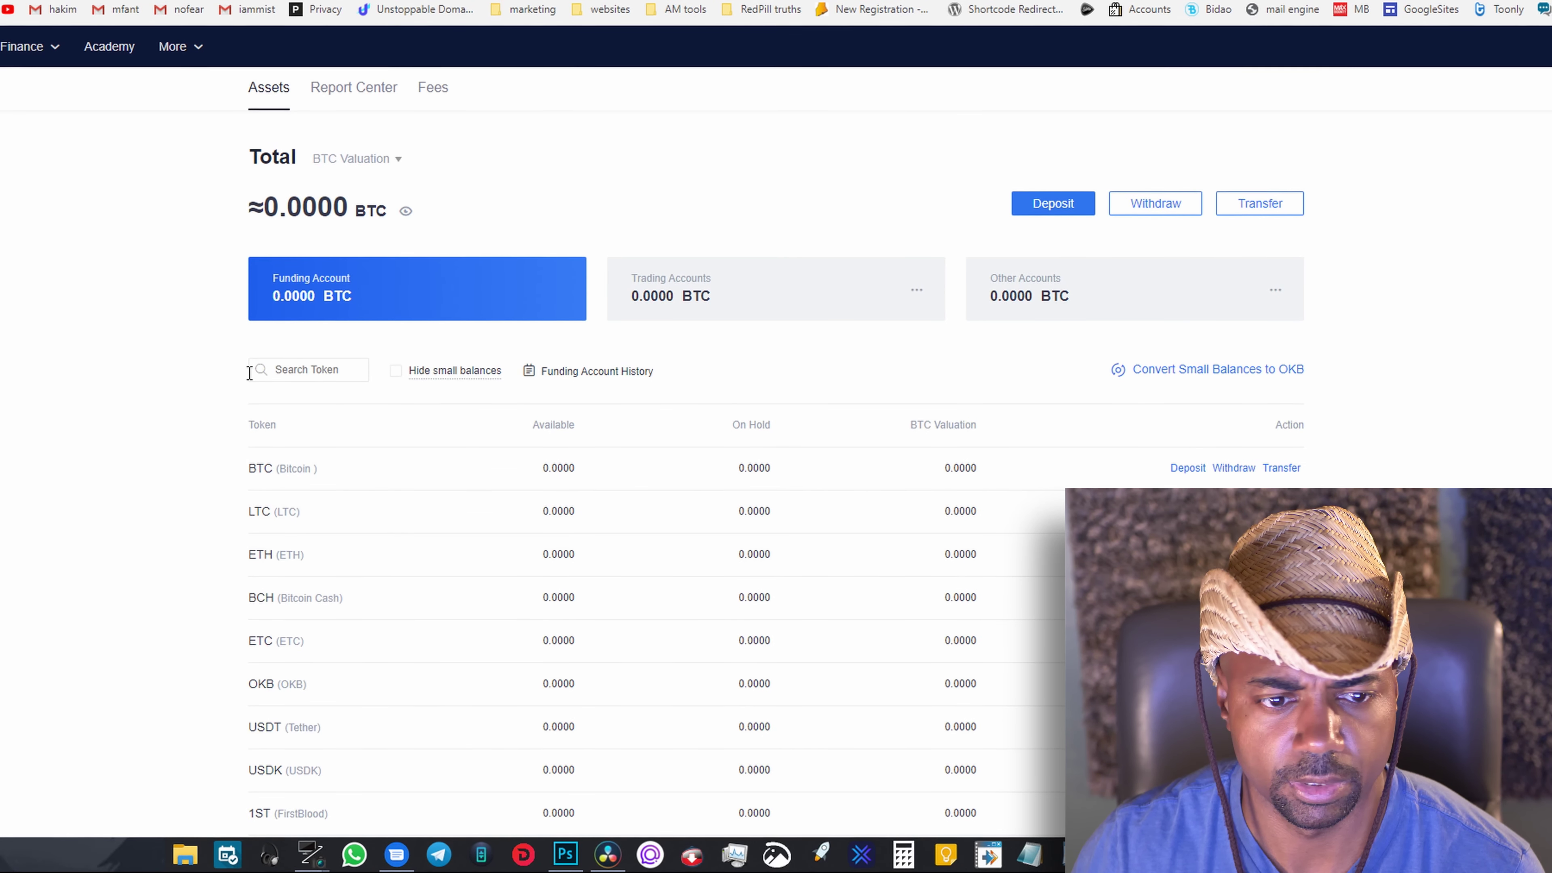
- Hide small balances in the token list and open the Funding Account History
click(396, 370)
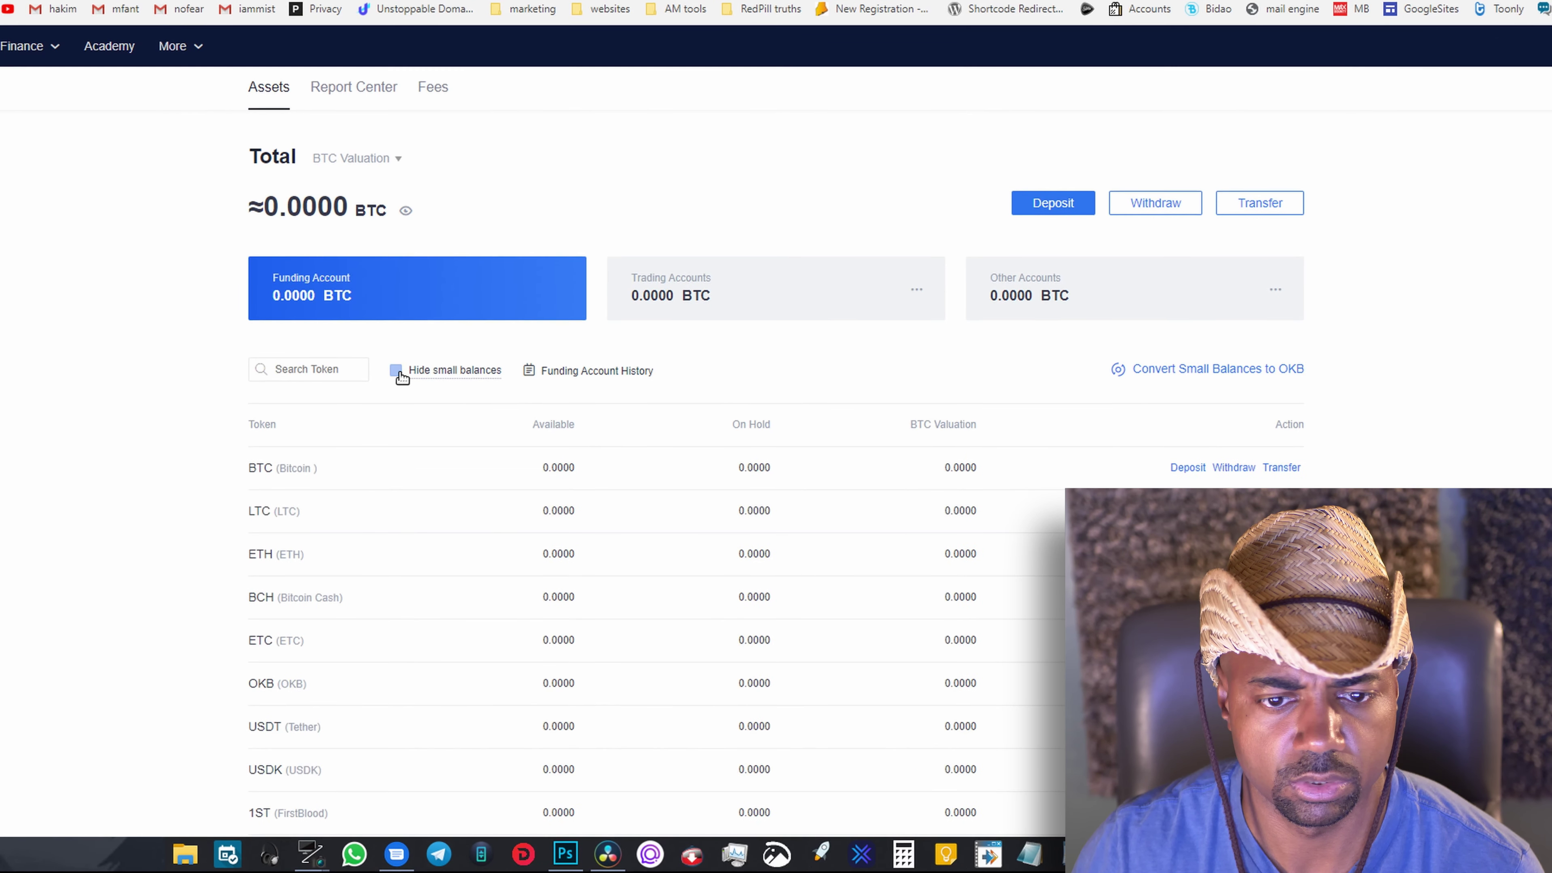
click(603, 374)
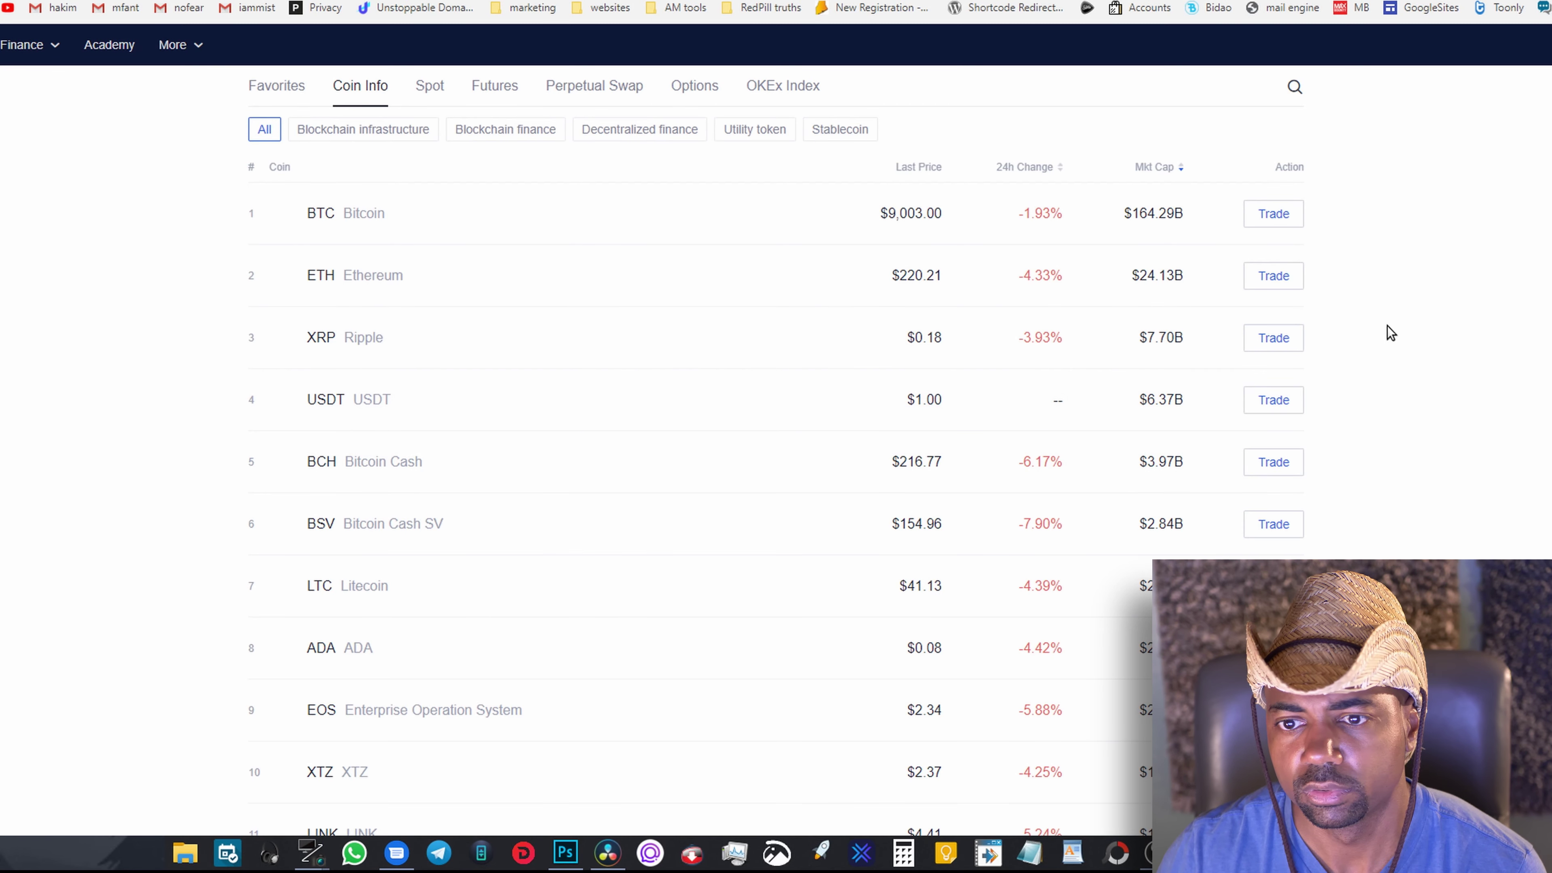
- Back in Account History, view Trading, Other, then Funding Accounts records for 2020-06-21 to 2020-06-28
key(alt+Left)
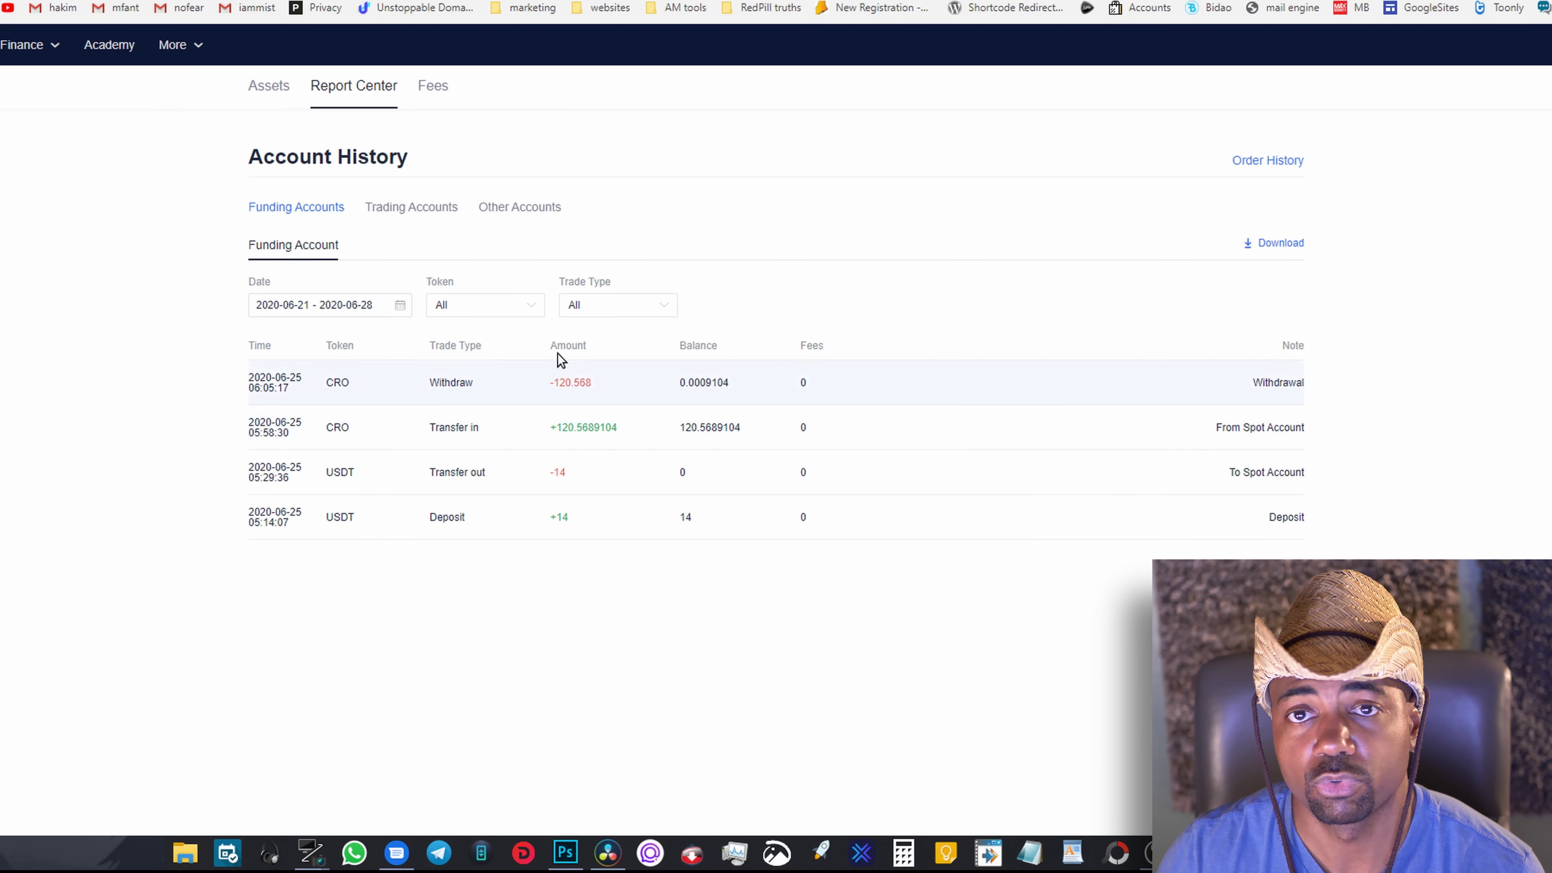
click(406, 209)
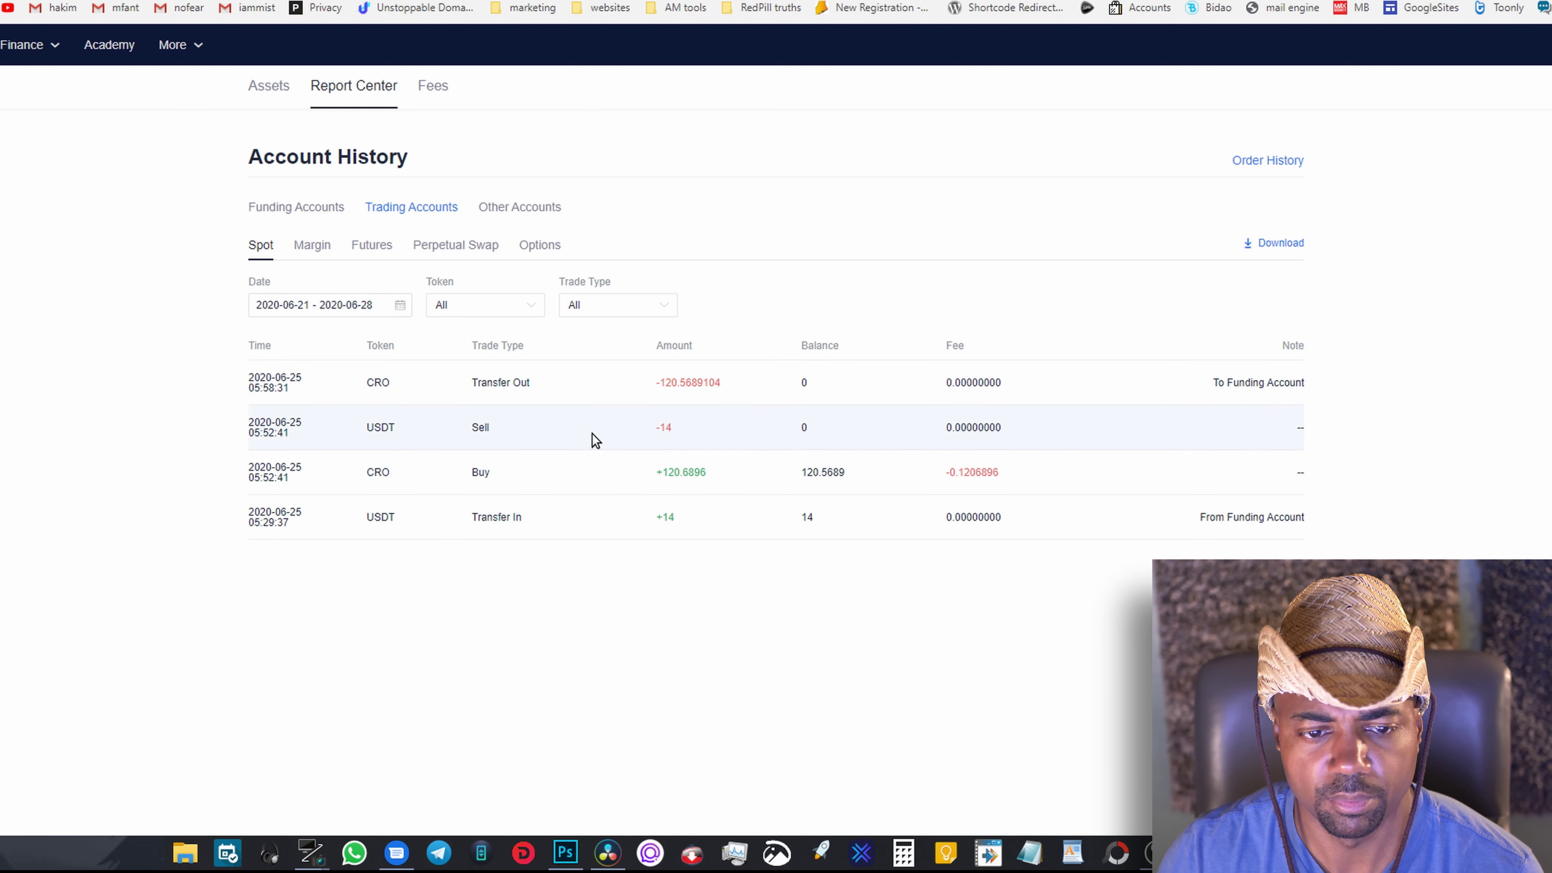
click(526, 208)
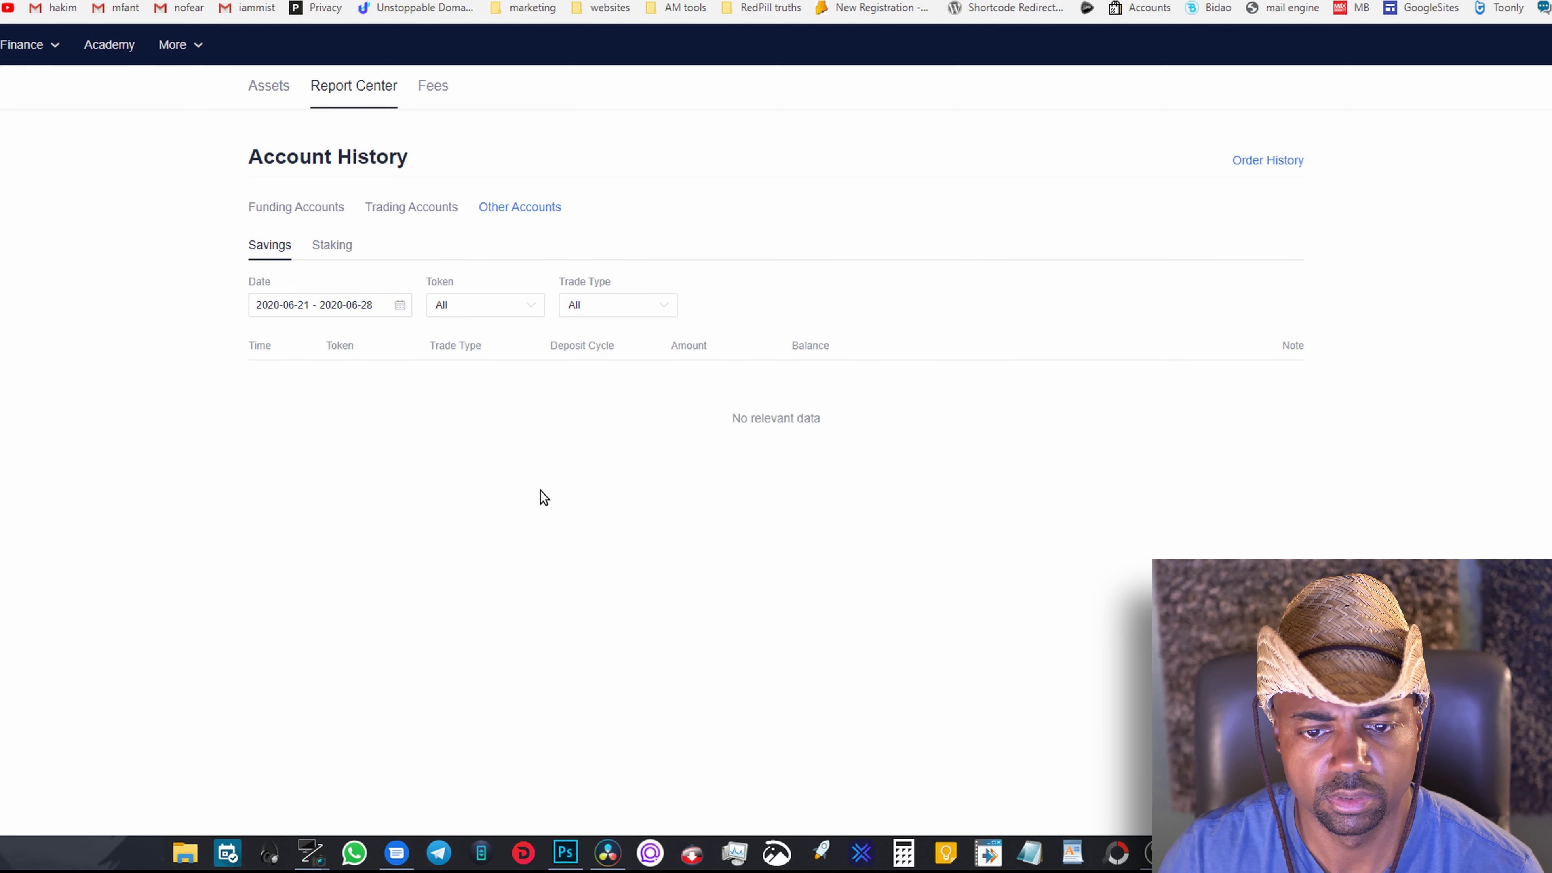
click(302, 208)
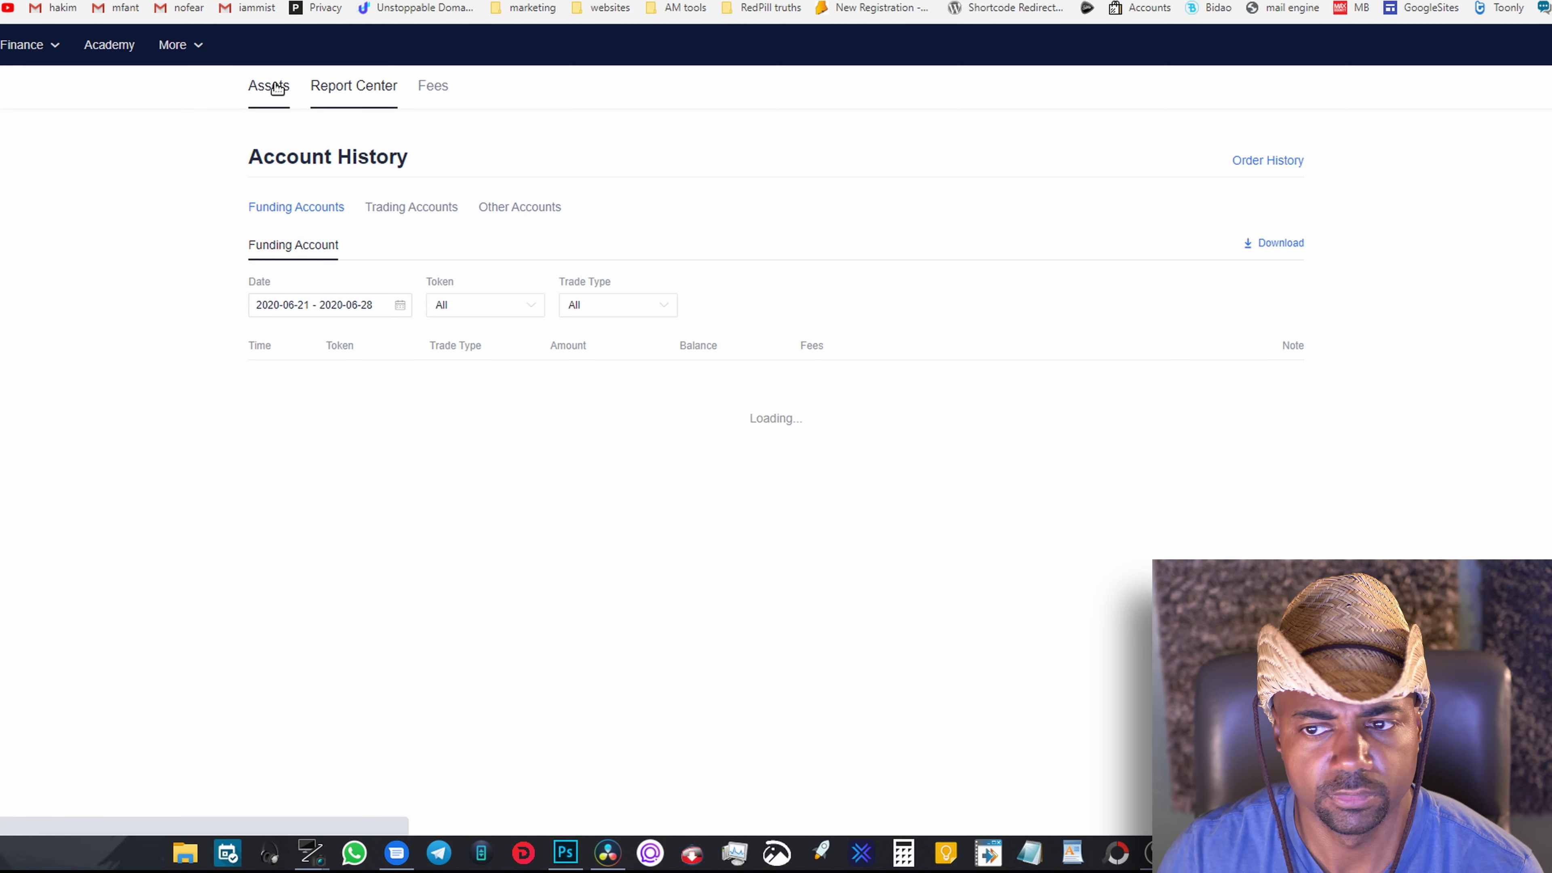
- From the Assets overview, open the Withdrawal page showing the completed 105.568 CRO withdrawal
click(277, 88)
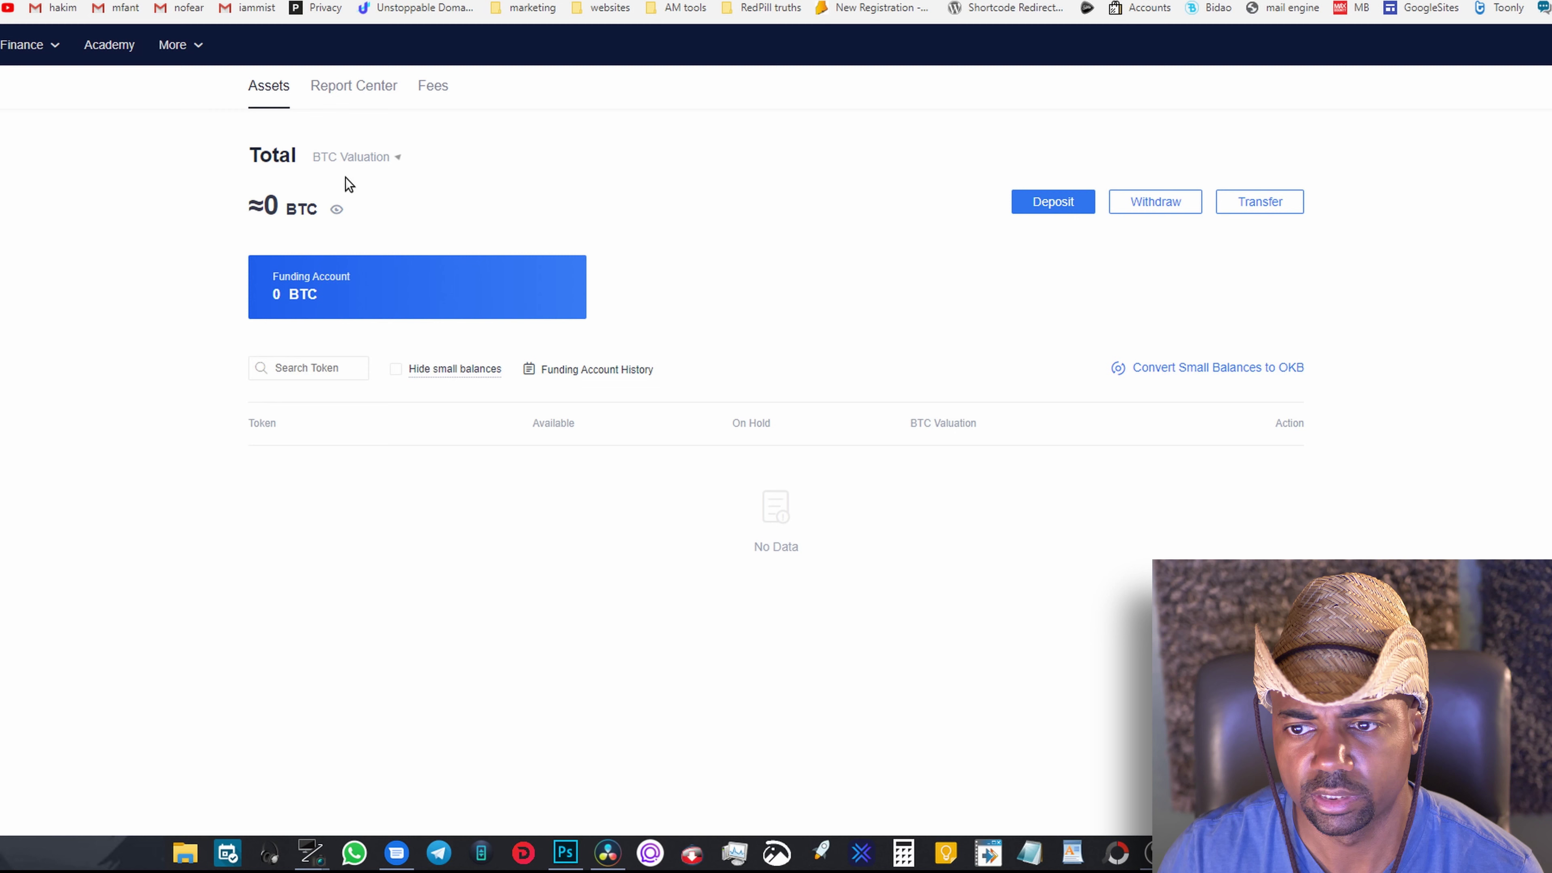
click(1158, 204)
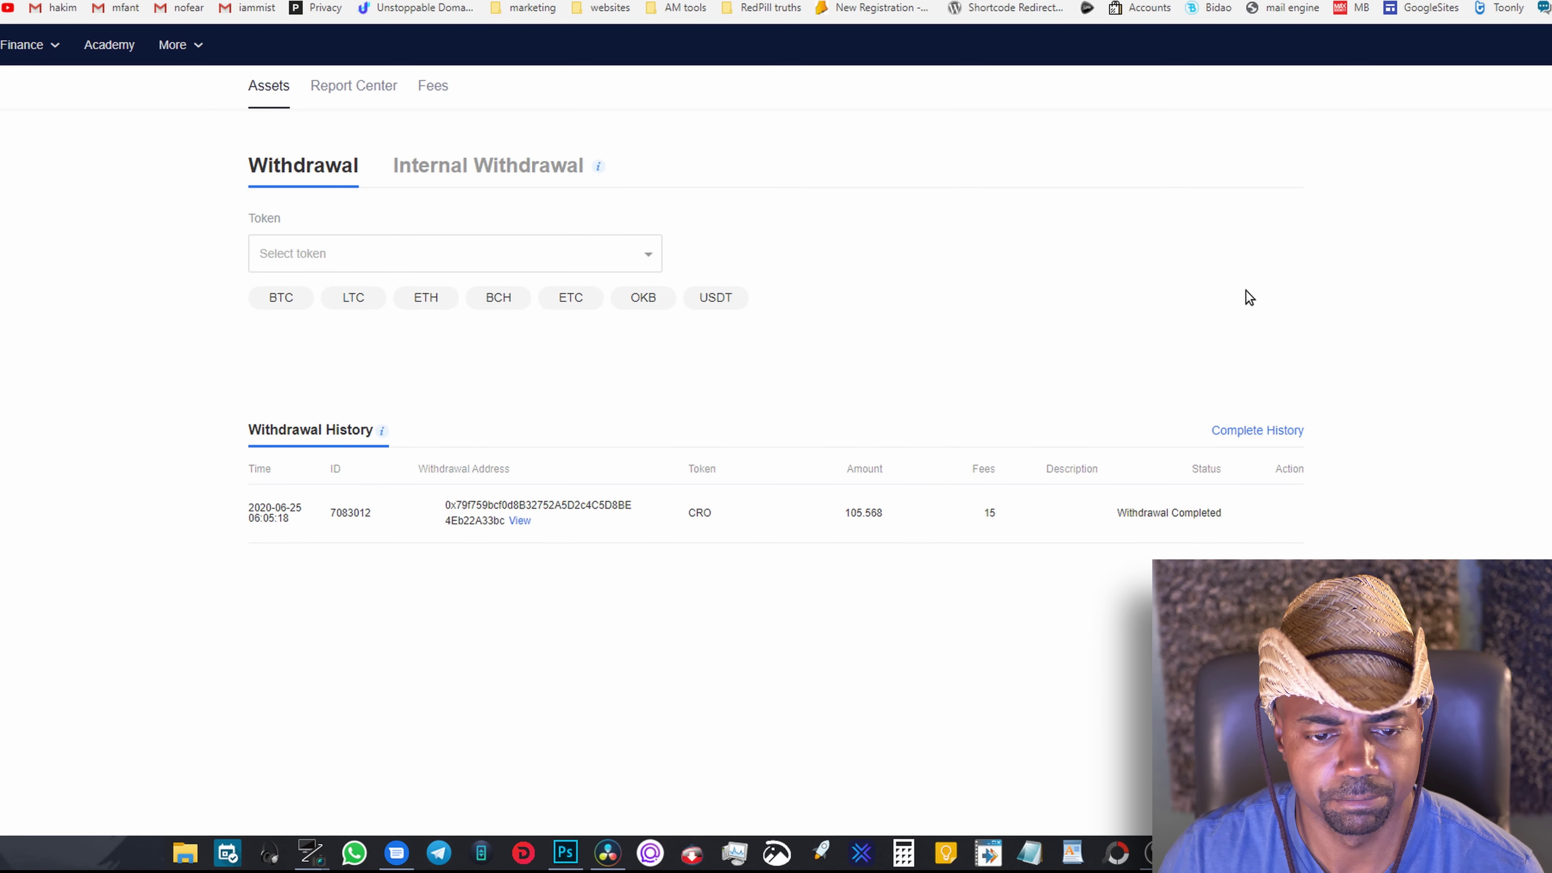